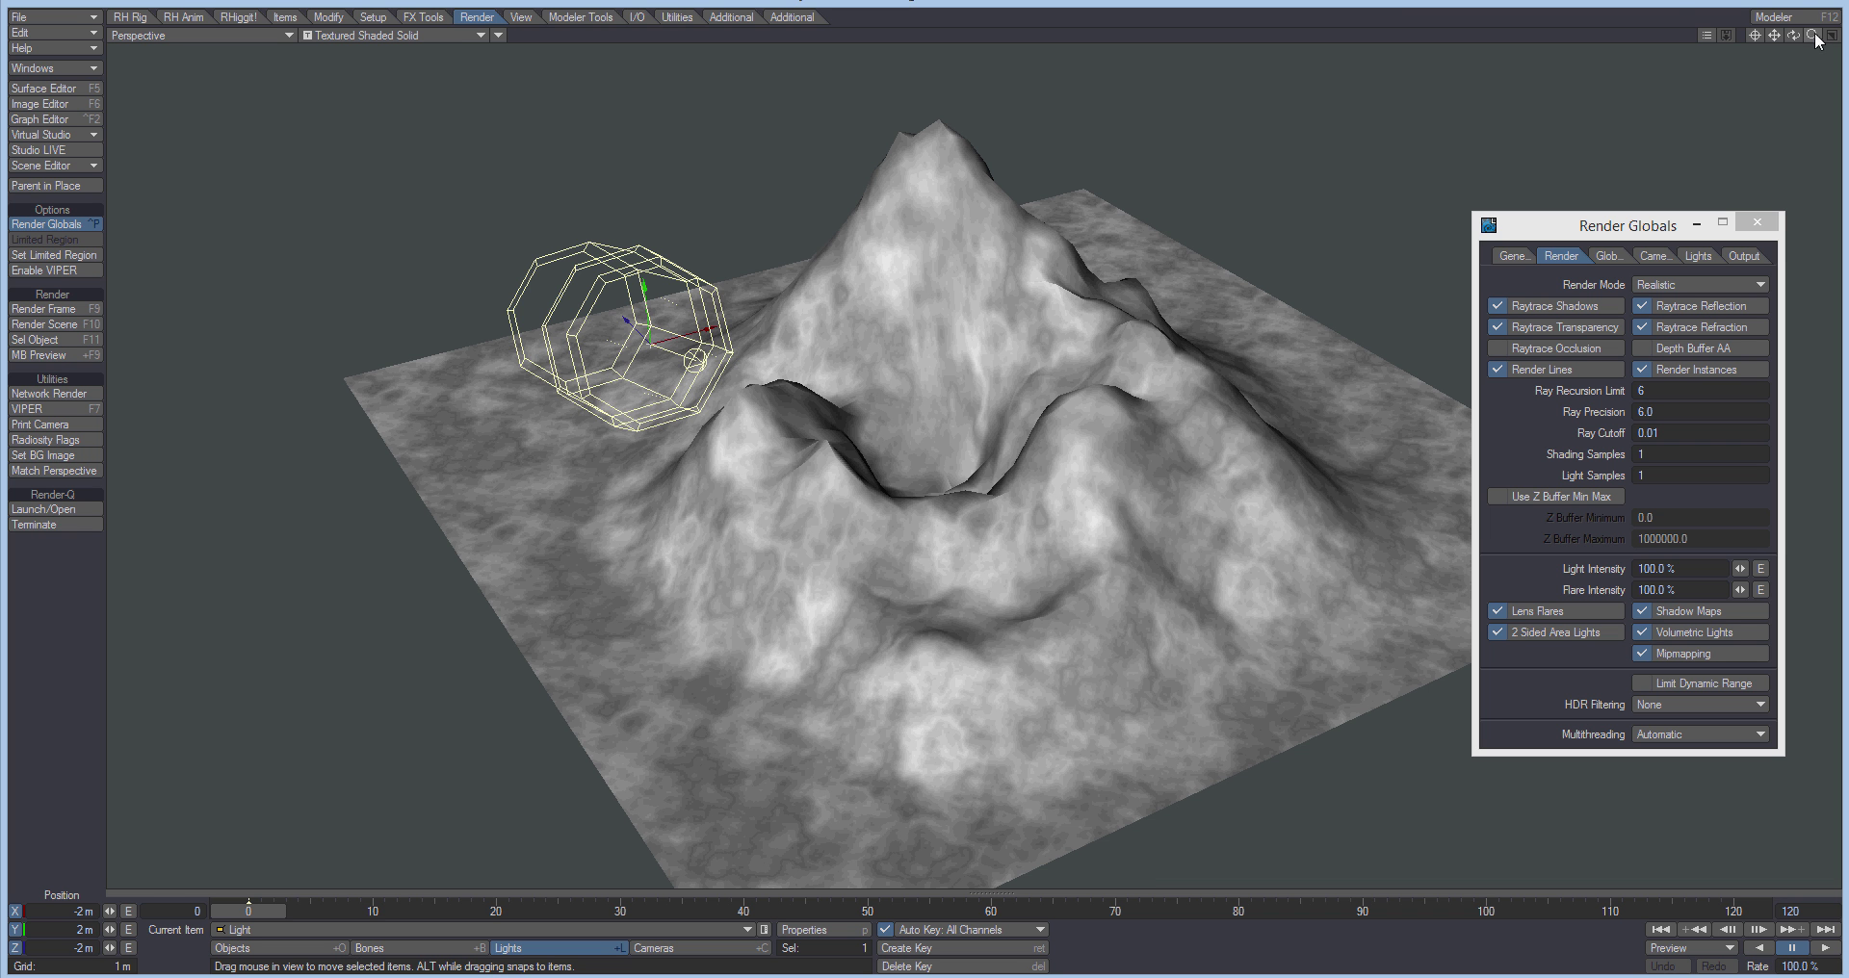
Turn off Raytrace Shadows in the render settings.
{"action": "left_click_drag", "start_coordinate": [1814, 36], "coordinate": [1832, 36]}
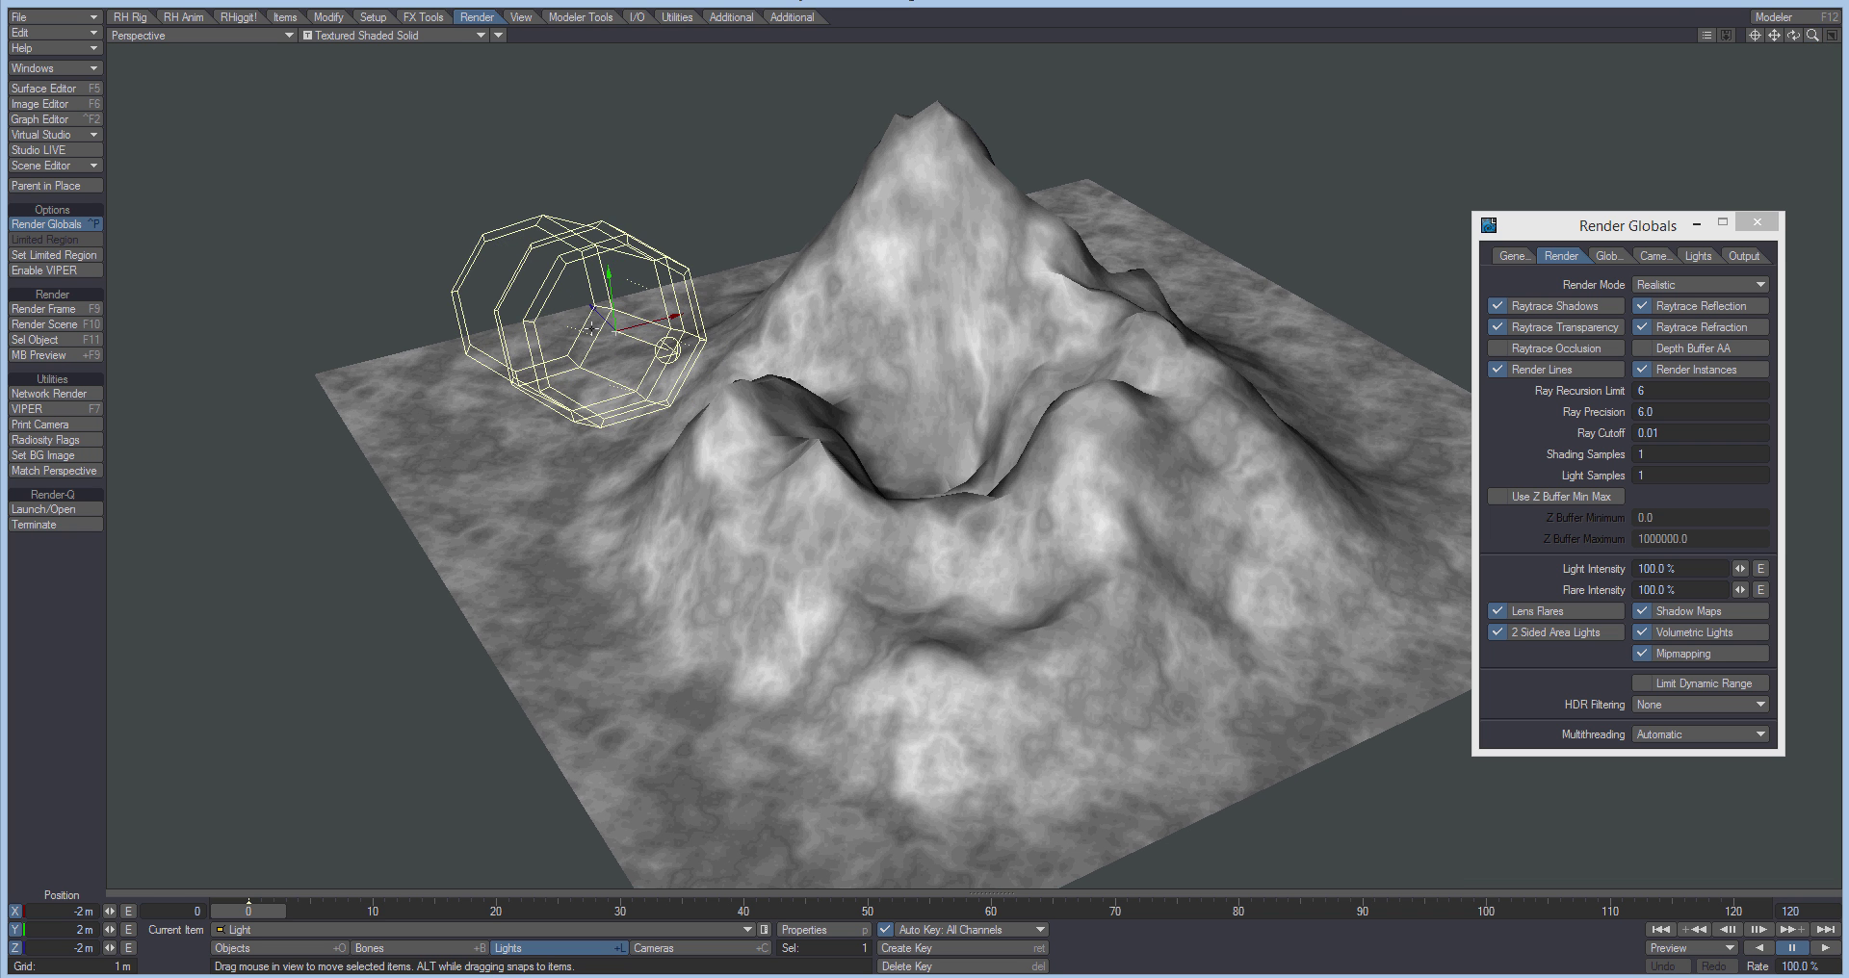
{"action": "left_click_drag", "start_coordinate": [1548, 225], "coordinate": [1285, 201]}
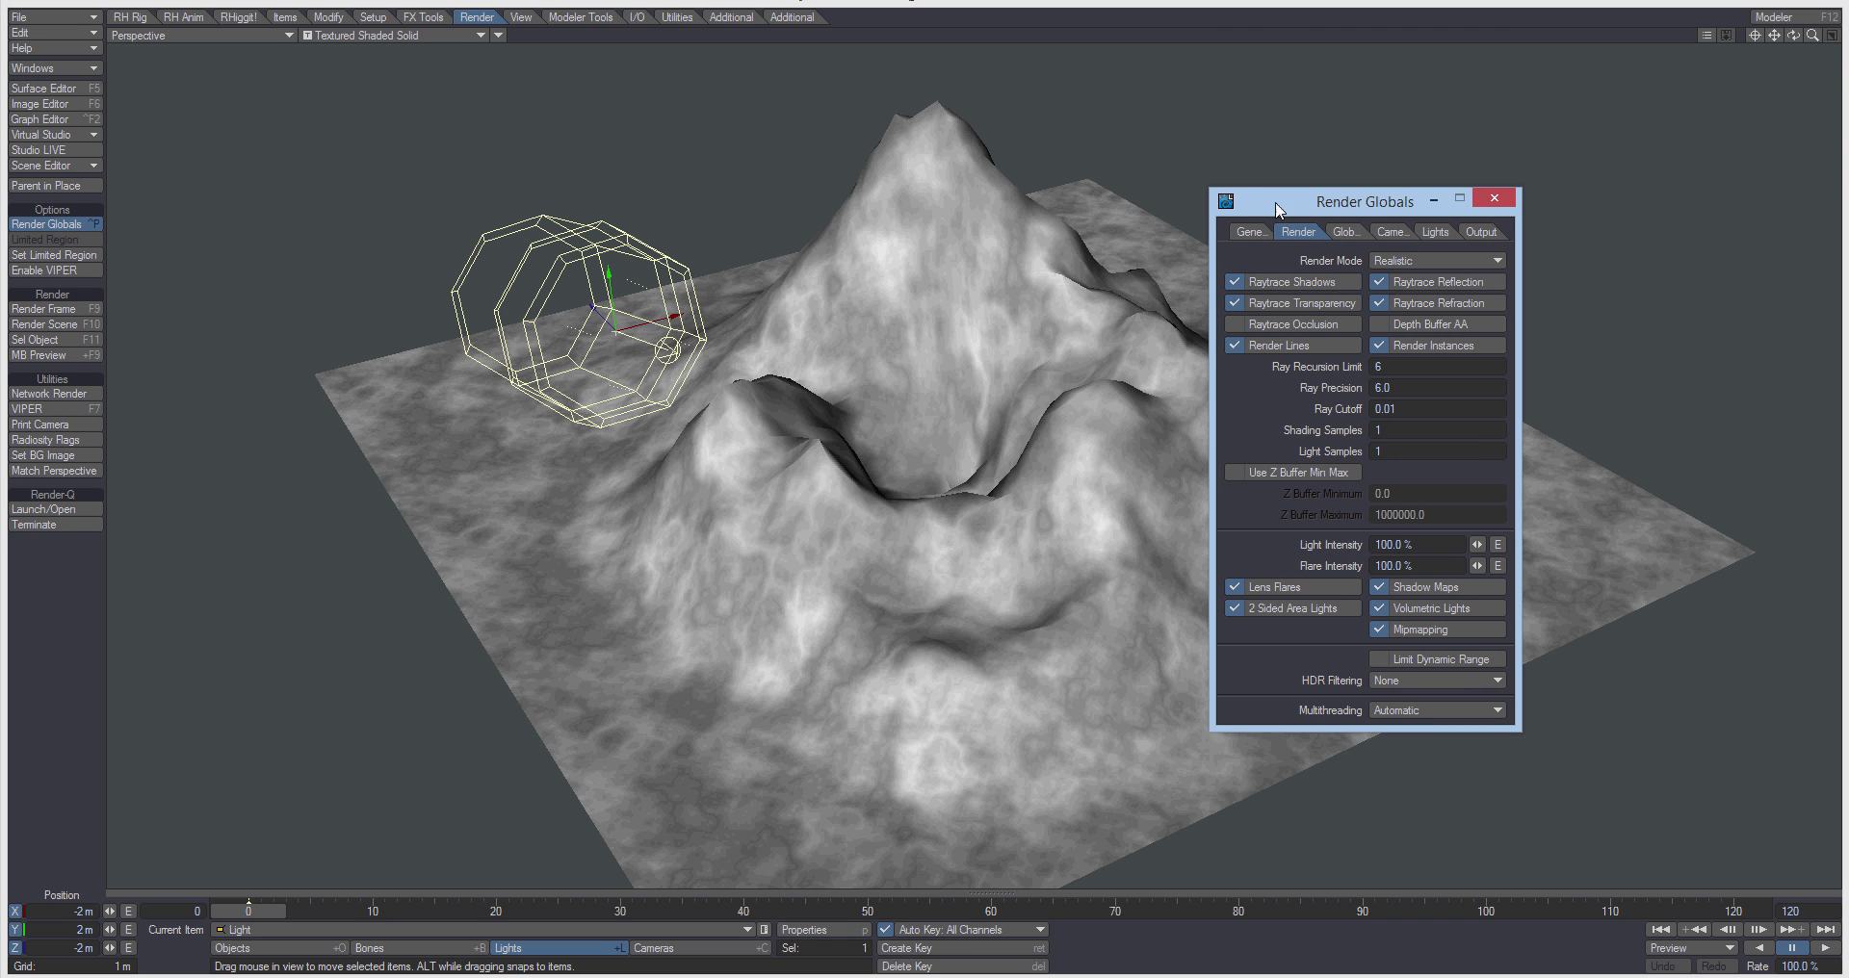
{"action": "left_click", "coordinate": [1233, 282]}
{"action": "left_click_drag", "start_coordinate": [1276, 203], "coordinate": [1399, 164]}
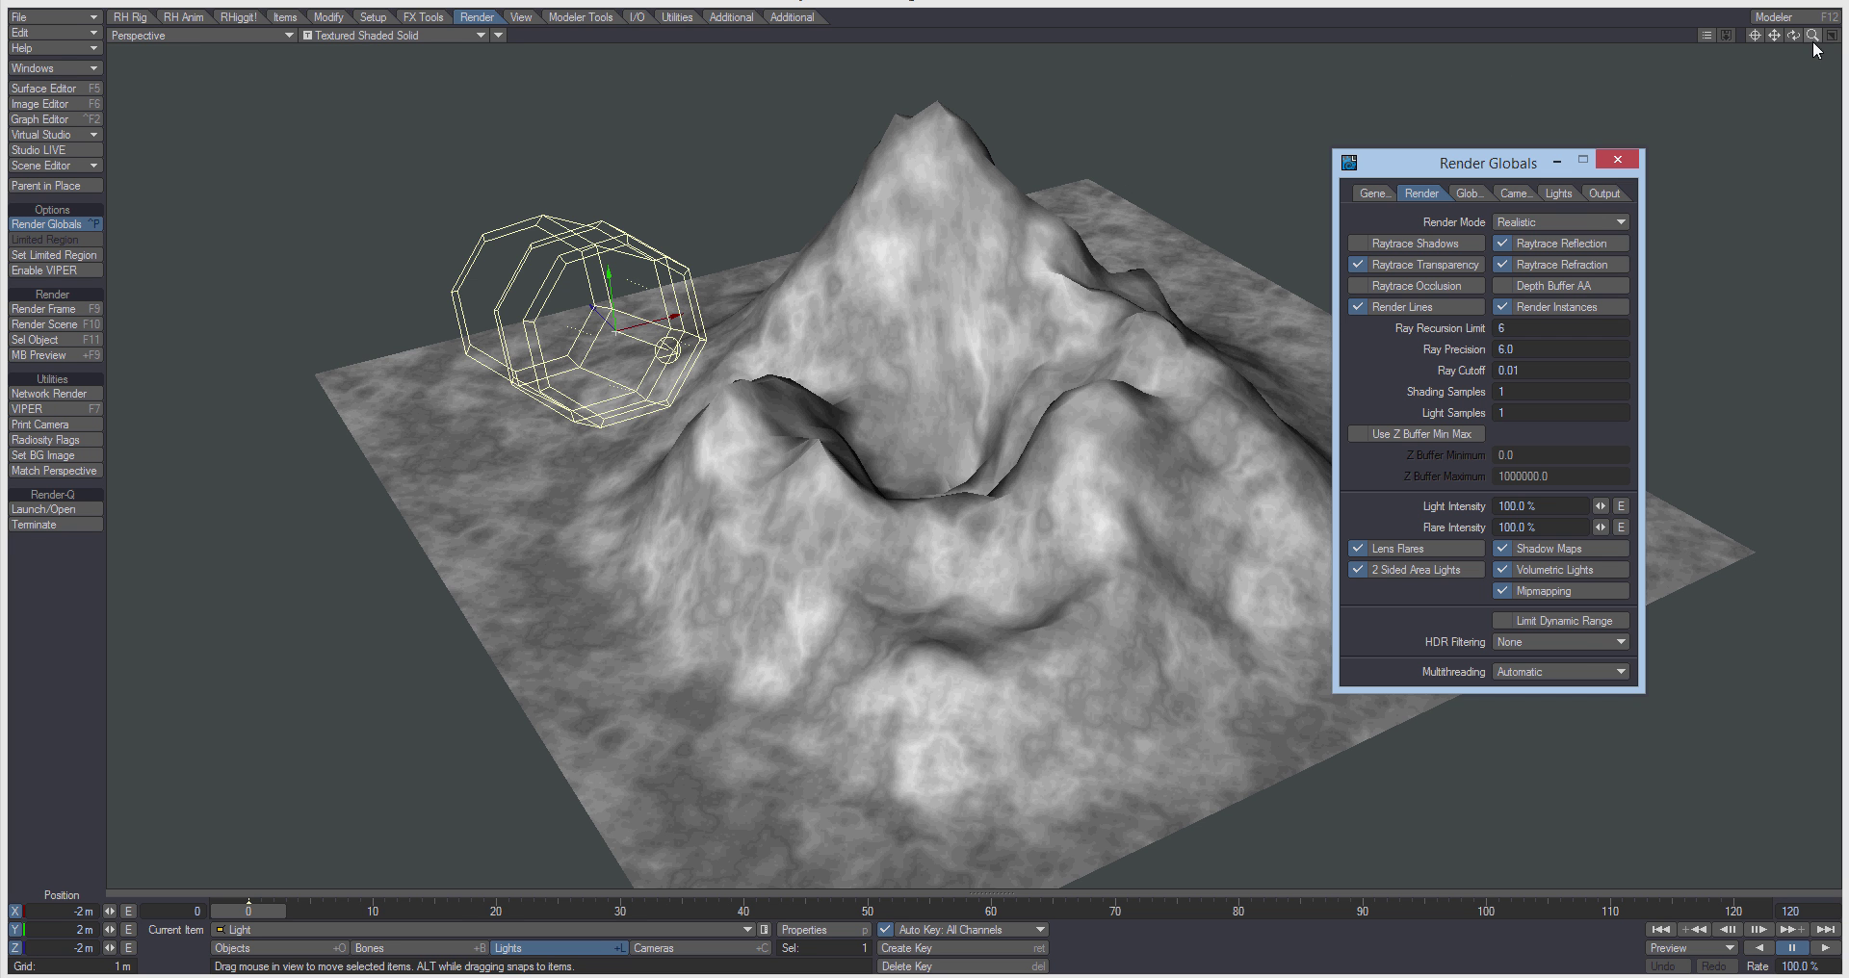
{"action": "left_click_drag", "start_coordinate": [1813, 36], "coordinate": [1820, 36]}
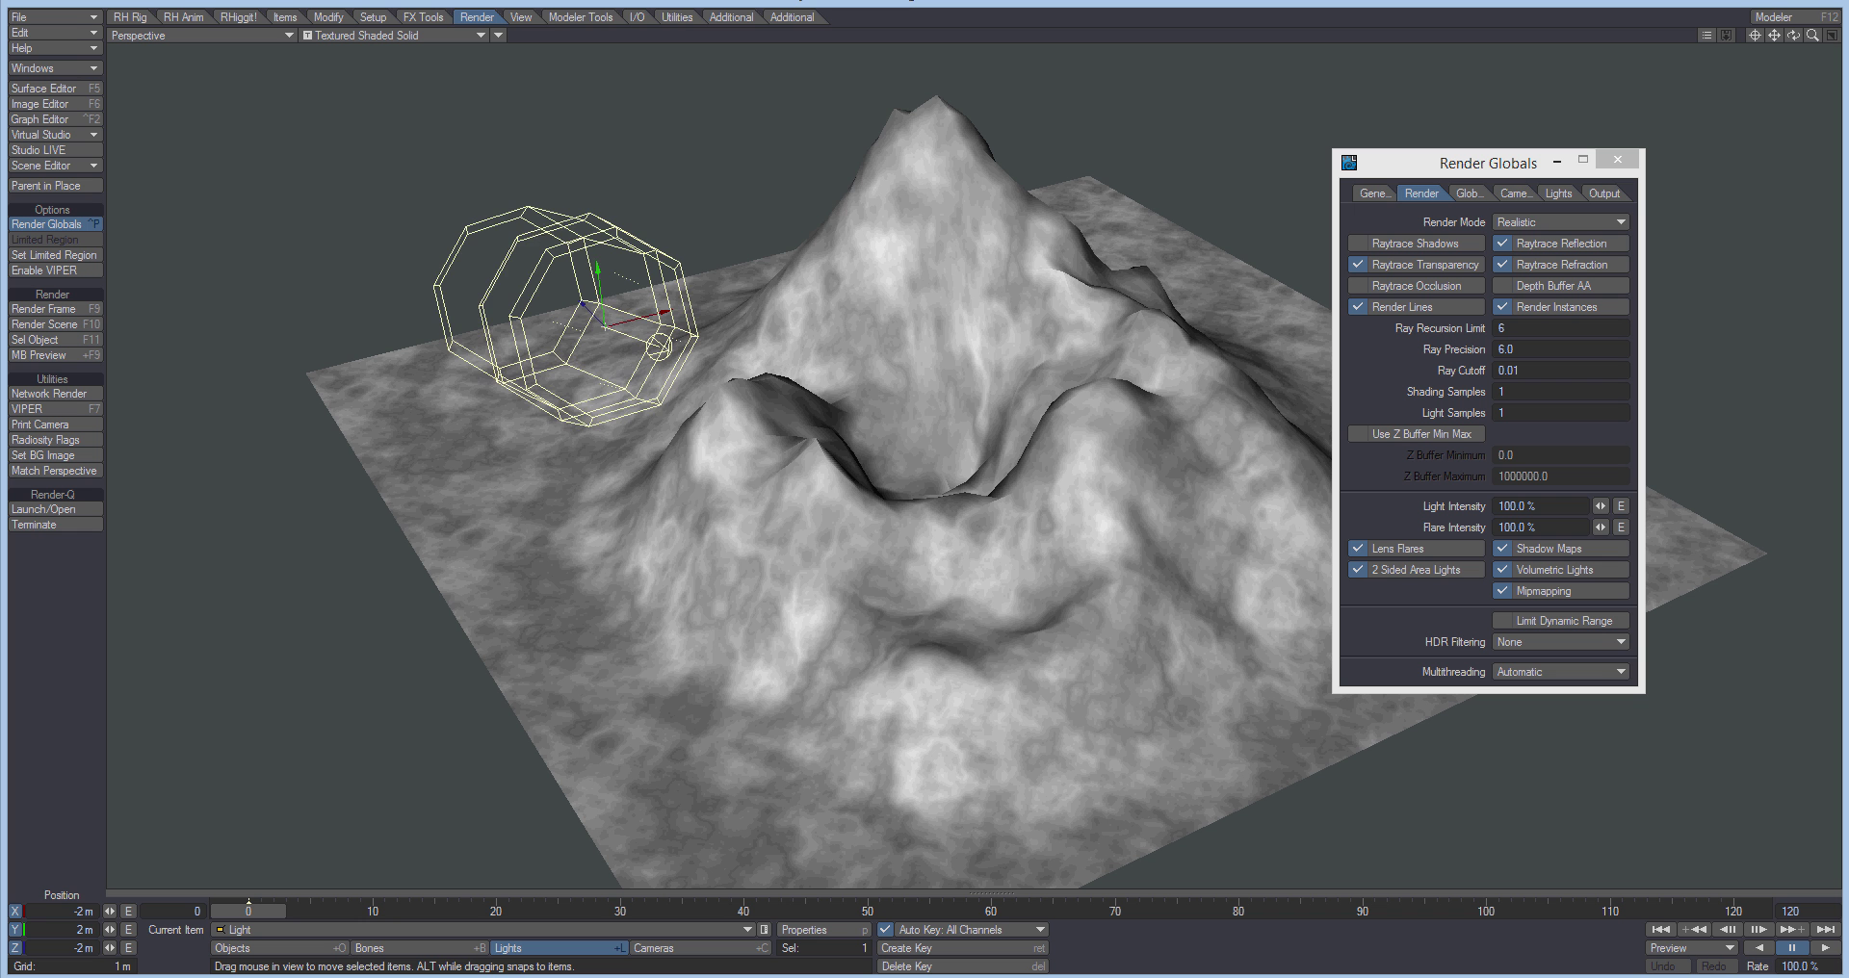
Move the light to about X -559 mm, Y 1.285 m, Z -581 mm and change its type to Point.
{"action": "mouse_move", "coordinate": [773, 369]}
{"action": "left_mouse_down"}
{"action": "mouse_move", "coordinate": [799, 358]}
{"action": "mouse_move", "coordinate": [761, 385]}
{"action": "mouse_move", "coordinate": [768, 346]}
{"action": "left_mouse_up"}
{"action": "left_click", "coordinate": [1549, 196]}
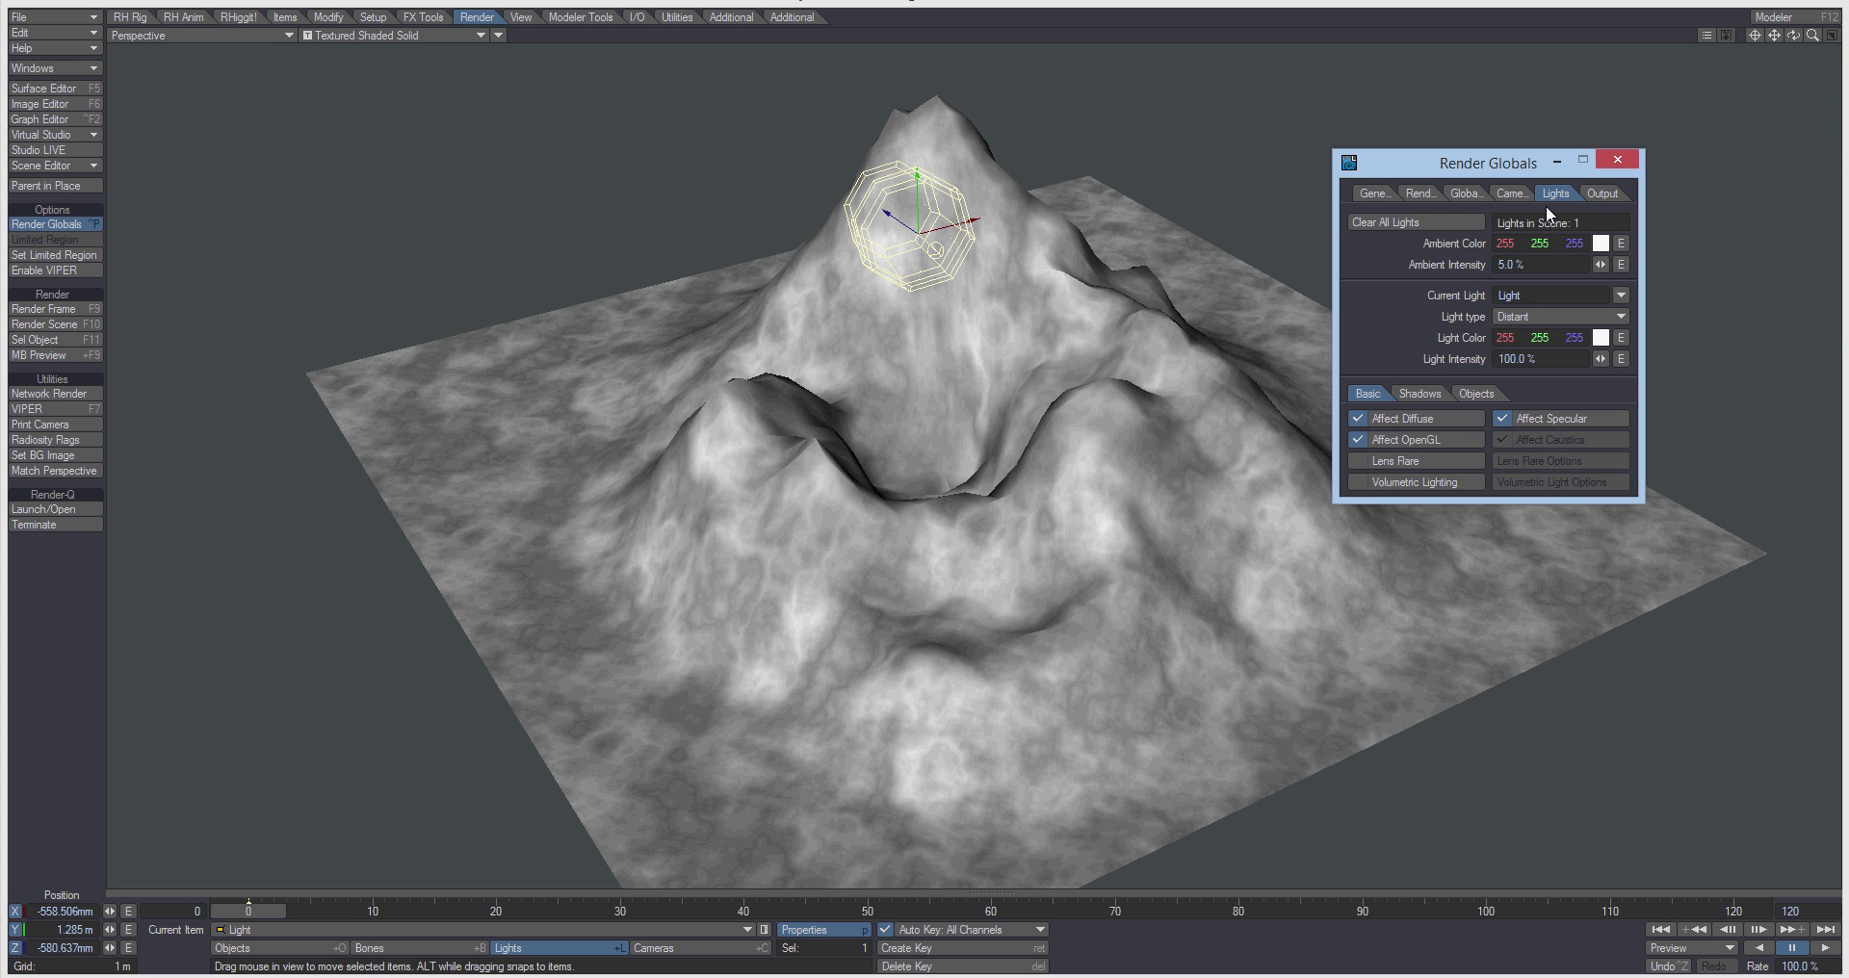
{"action": "left_click", "coordinate": [1558, 317]}
{"action": "left_click", "coordinate": [1539, 495]}
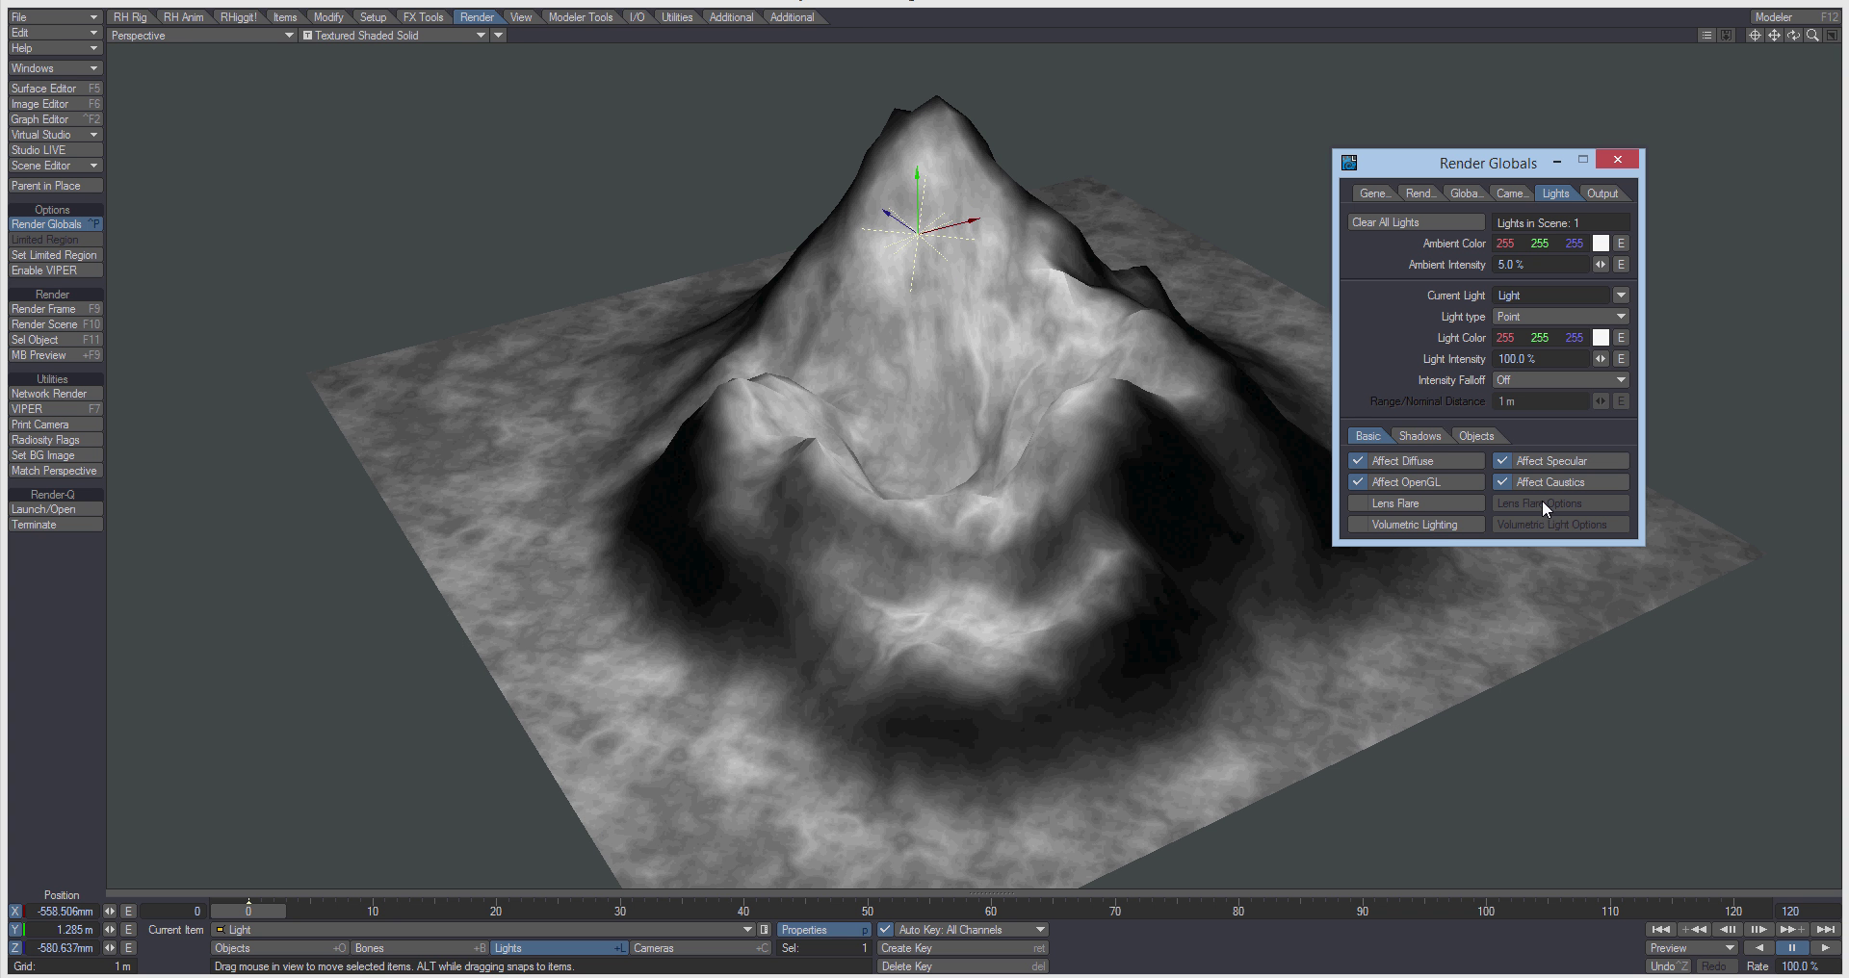
Set the point light's intensity falloff to Inv Distance^2 and move the light to about X -238 mm, Y 455 mm, Z -73 mm.
{"action": "left_click", "coordinate": [1579, 380]}
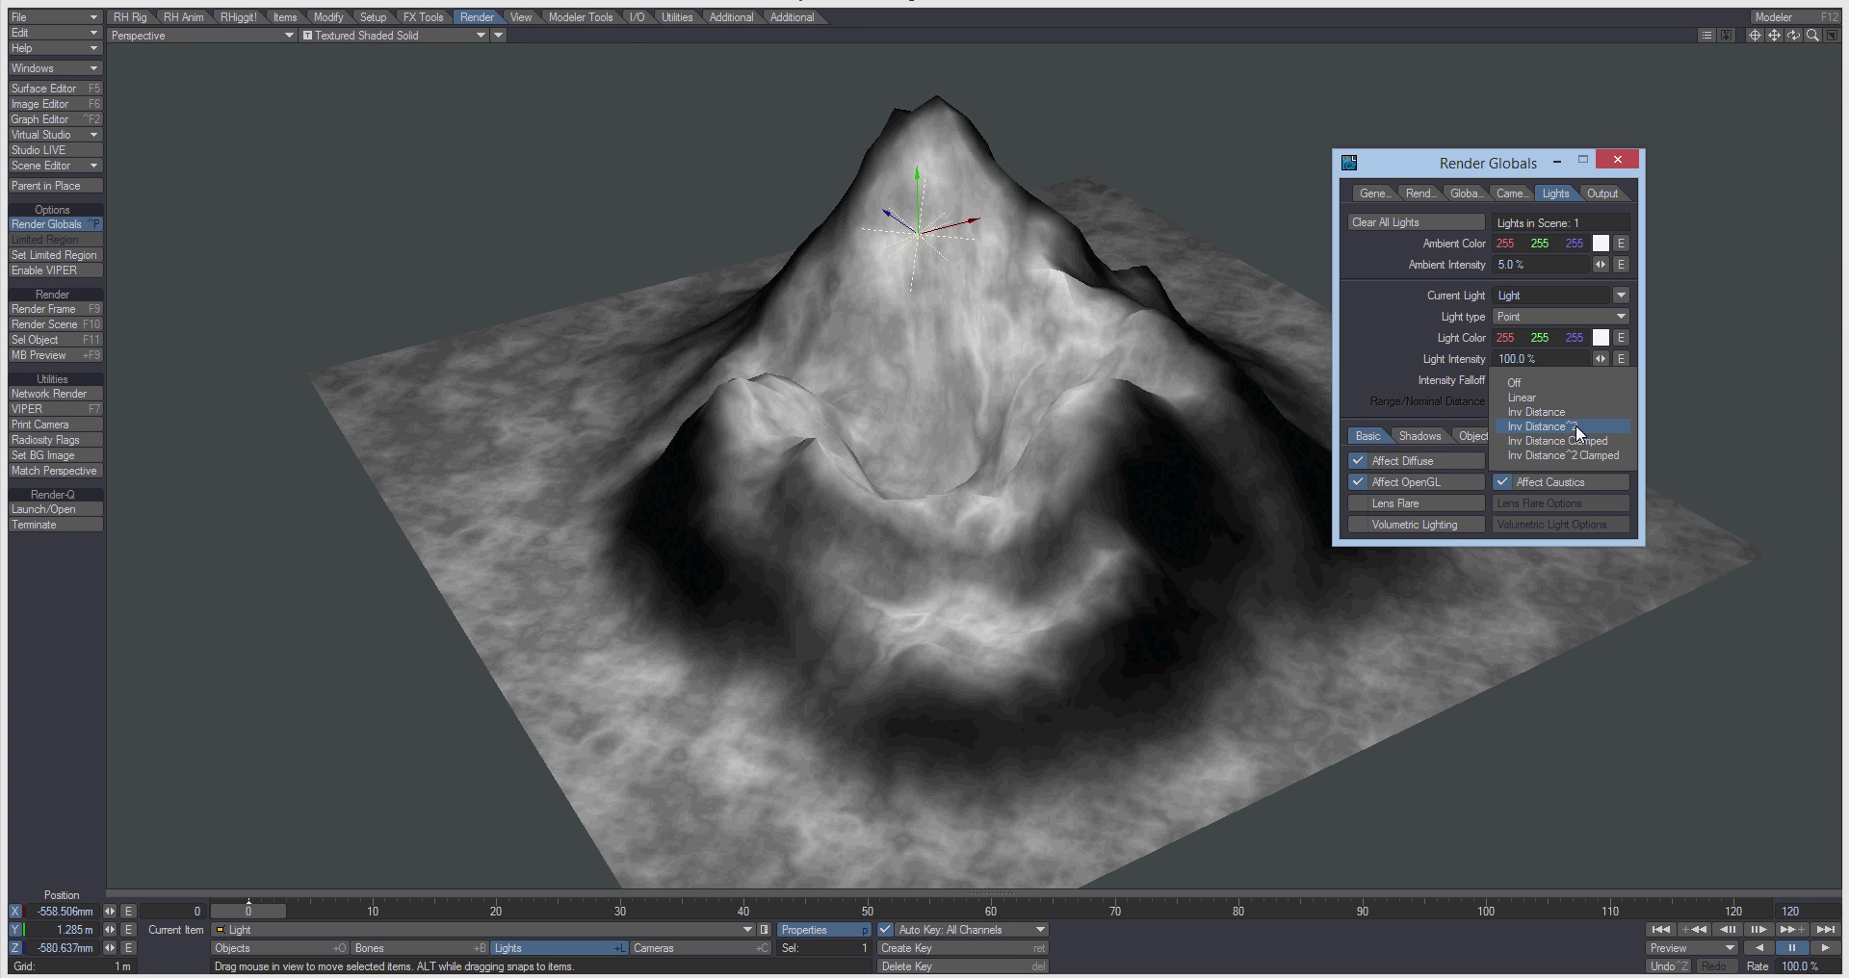
{"action": "left_click", "coordinate": [1579, 435]}
{"action": "left_click_drag", "start_coordinate": [1086, 286], "coordinate": [1021, 338]}
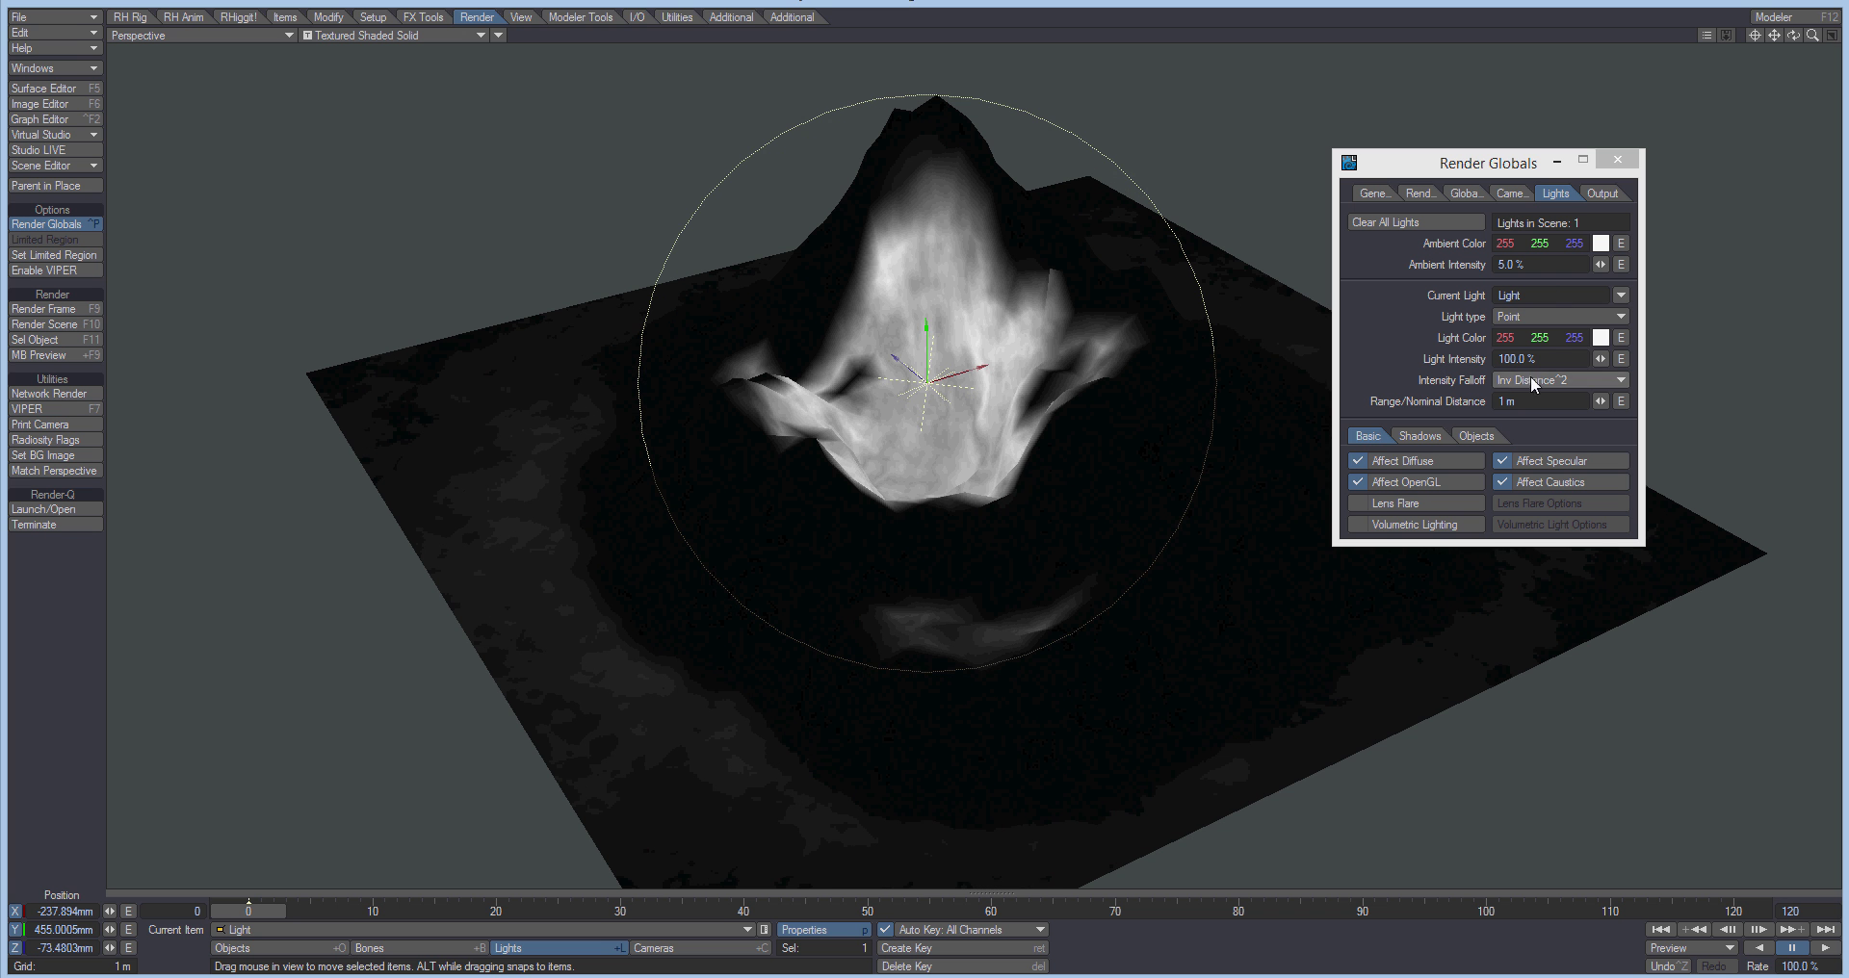
Change the point light's color to yellow with RGB 255, 207, 62.
{"action": "left_click", "coordinate": [1600, 337]}
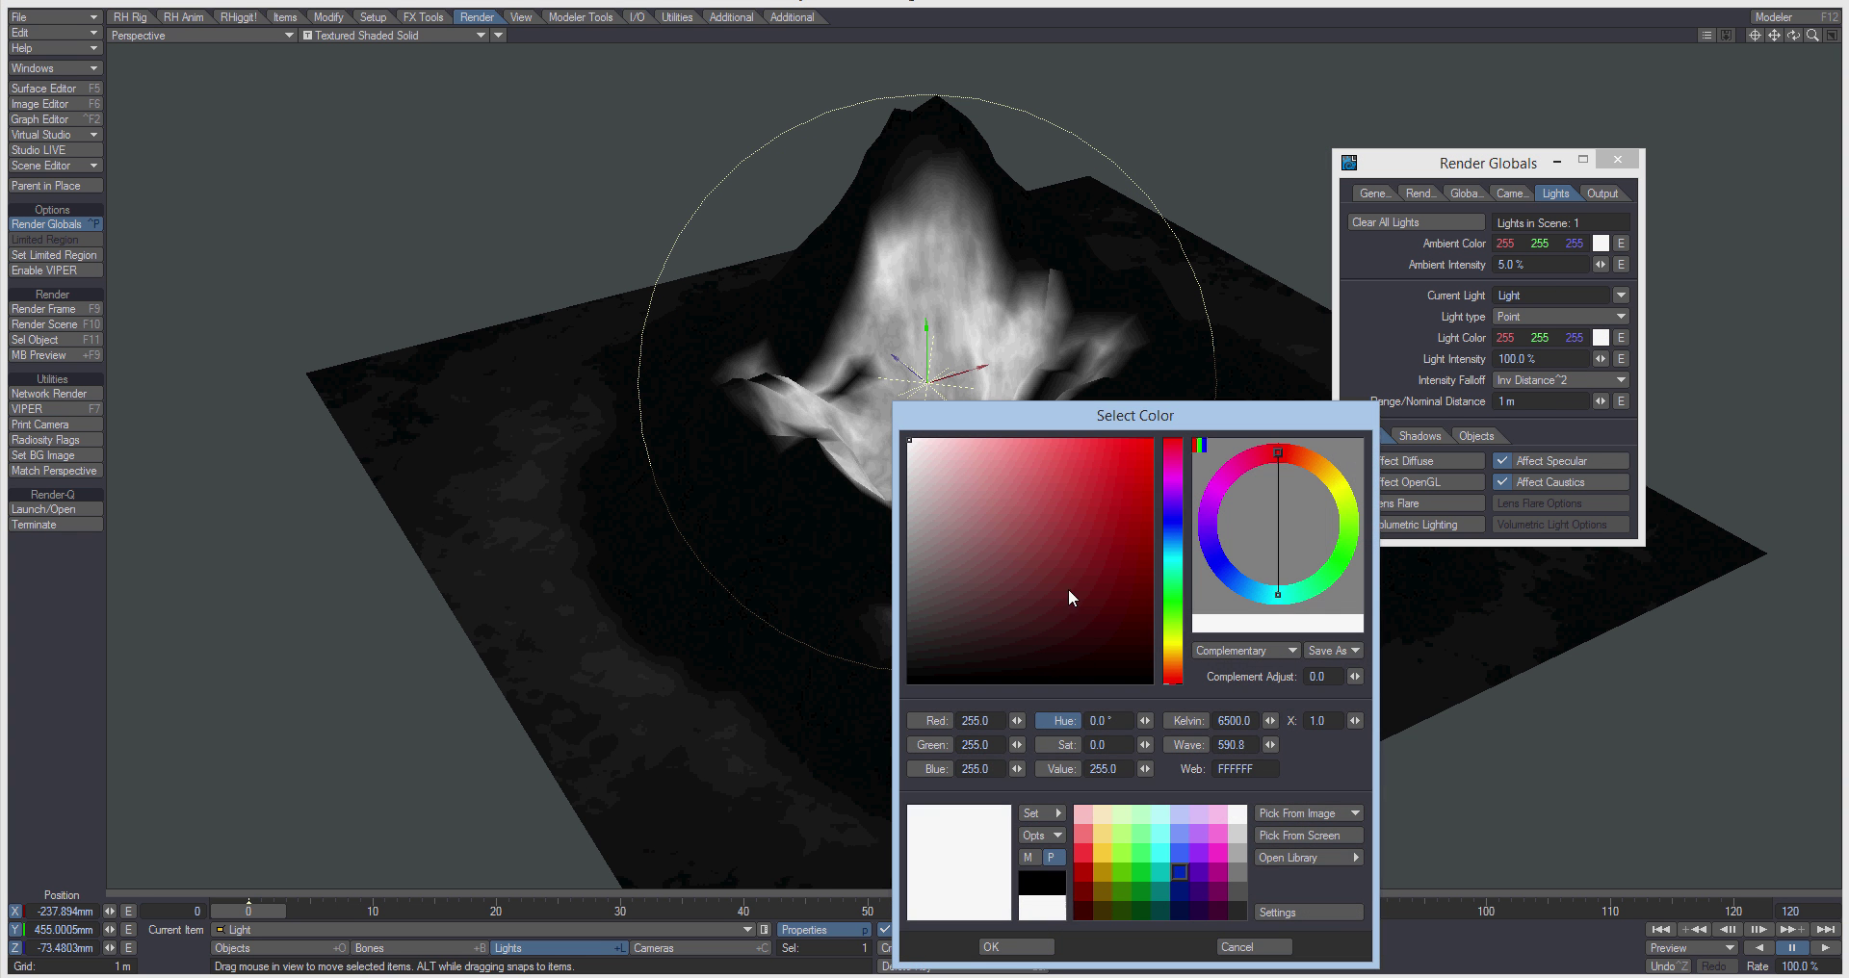
{"action": "left_click", "coordinate": [1104, 853]}
{"action": "left_click", "coordinate": [1016, 946]}
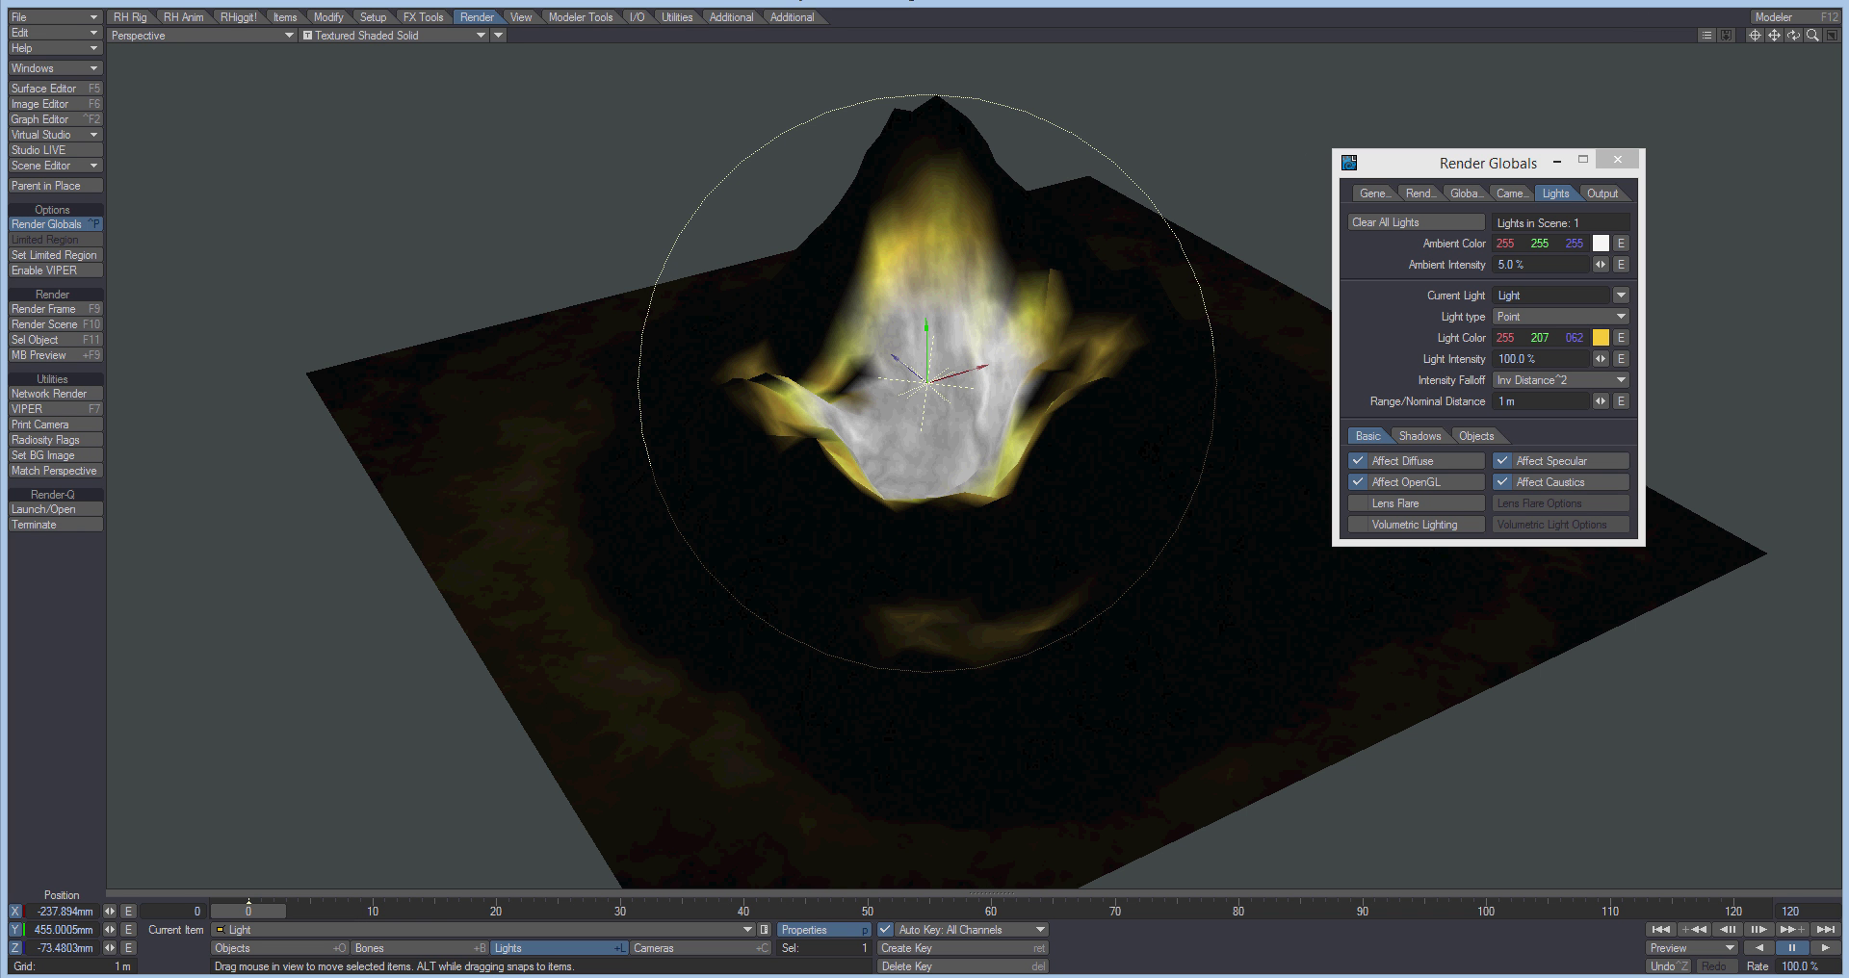
Reposition the yellow light over the crater at about X -540 mm, Y 735 mm, Z -497 mm.
{"action": "left_click_drag", "start_coordinate": [1797, 36], "coordinate": [1834, 77]}
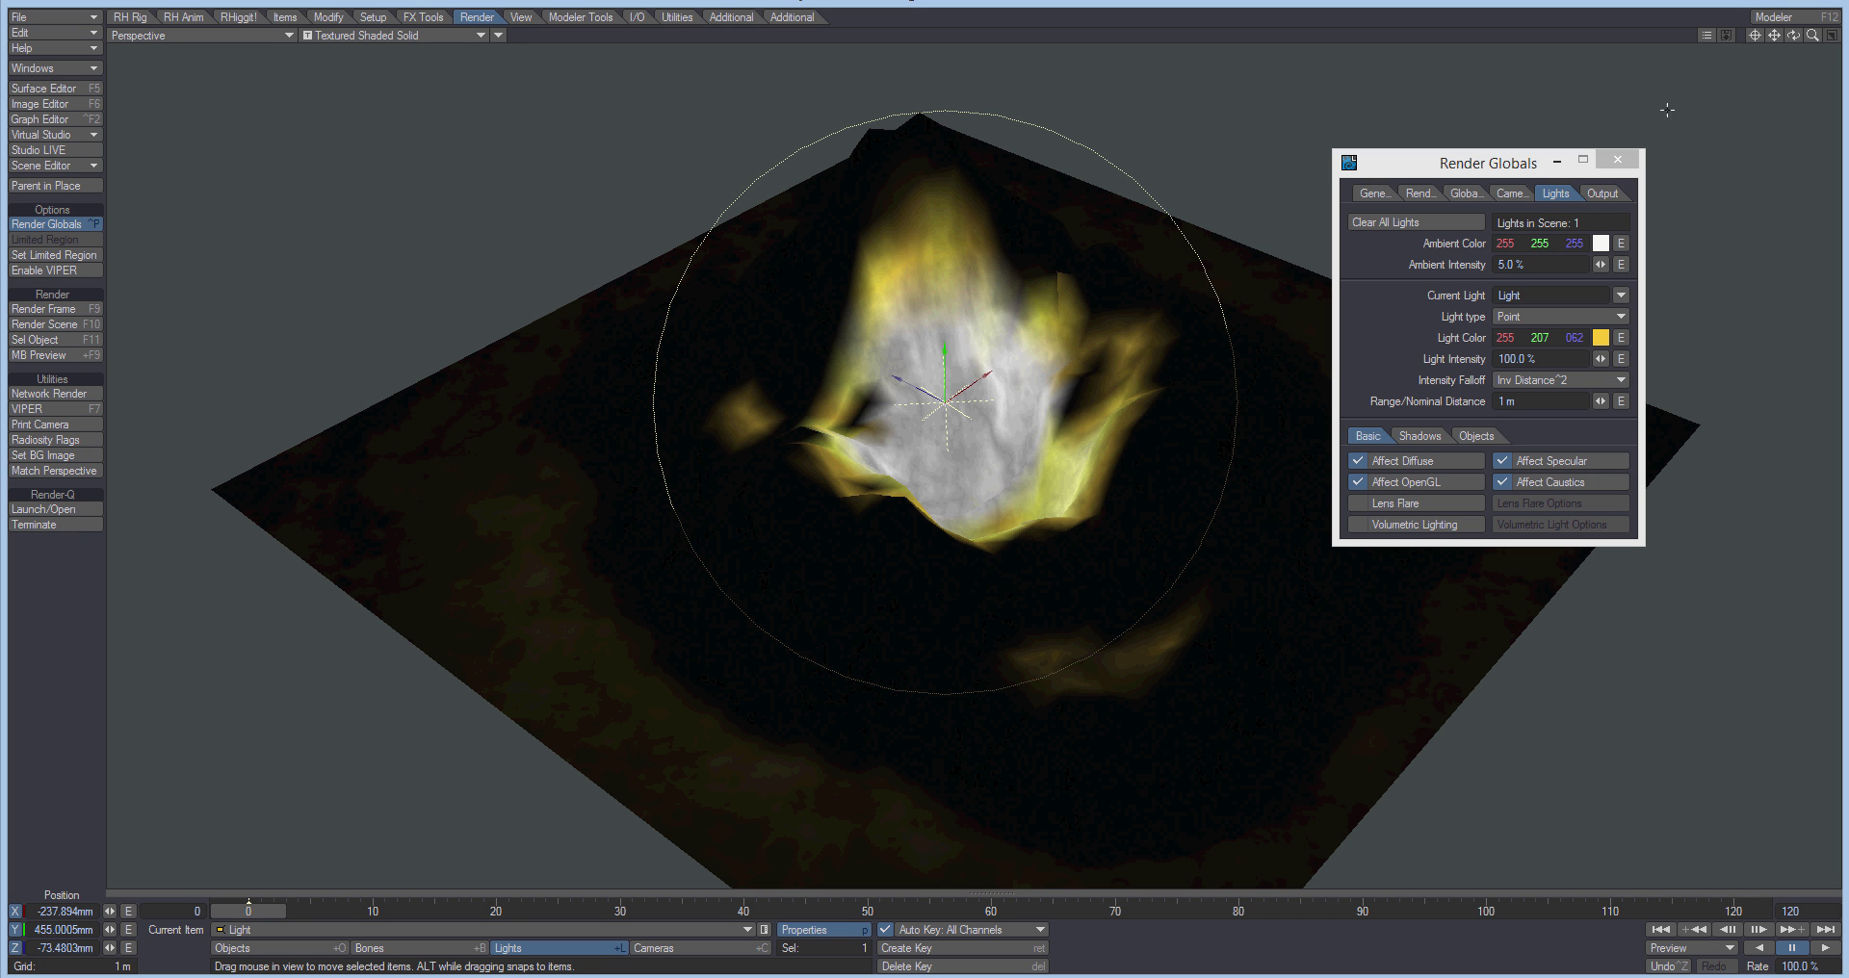
{"action": "mouse_move", "coordinate": [1813, 38]}
{"action": "left_mouse_down"}
{"action": "mouse_move", "coordinate": [1834, 40]}
{"action": "mouse_move", "coordinate": [1782, 40]}
{"action": "left_mouse_up"}
{"action": "right_click_drag", "start_coordinate": [1146, 386], "coordinate": [1146, 297]}
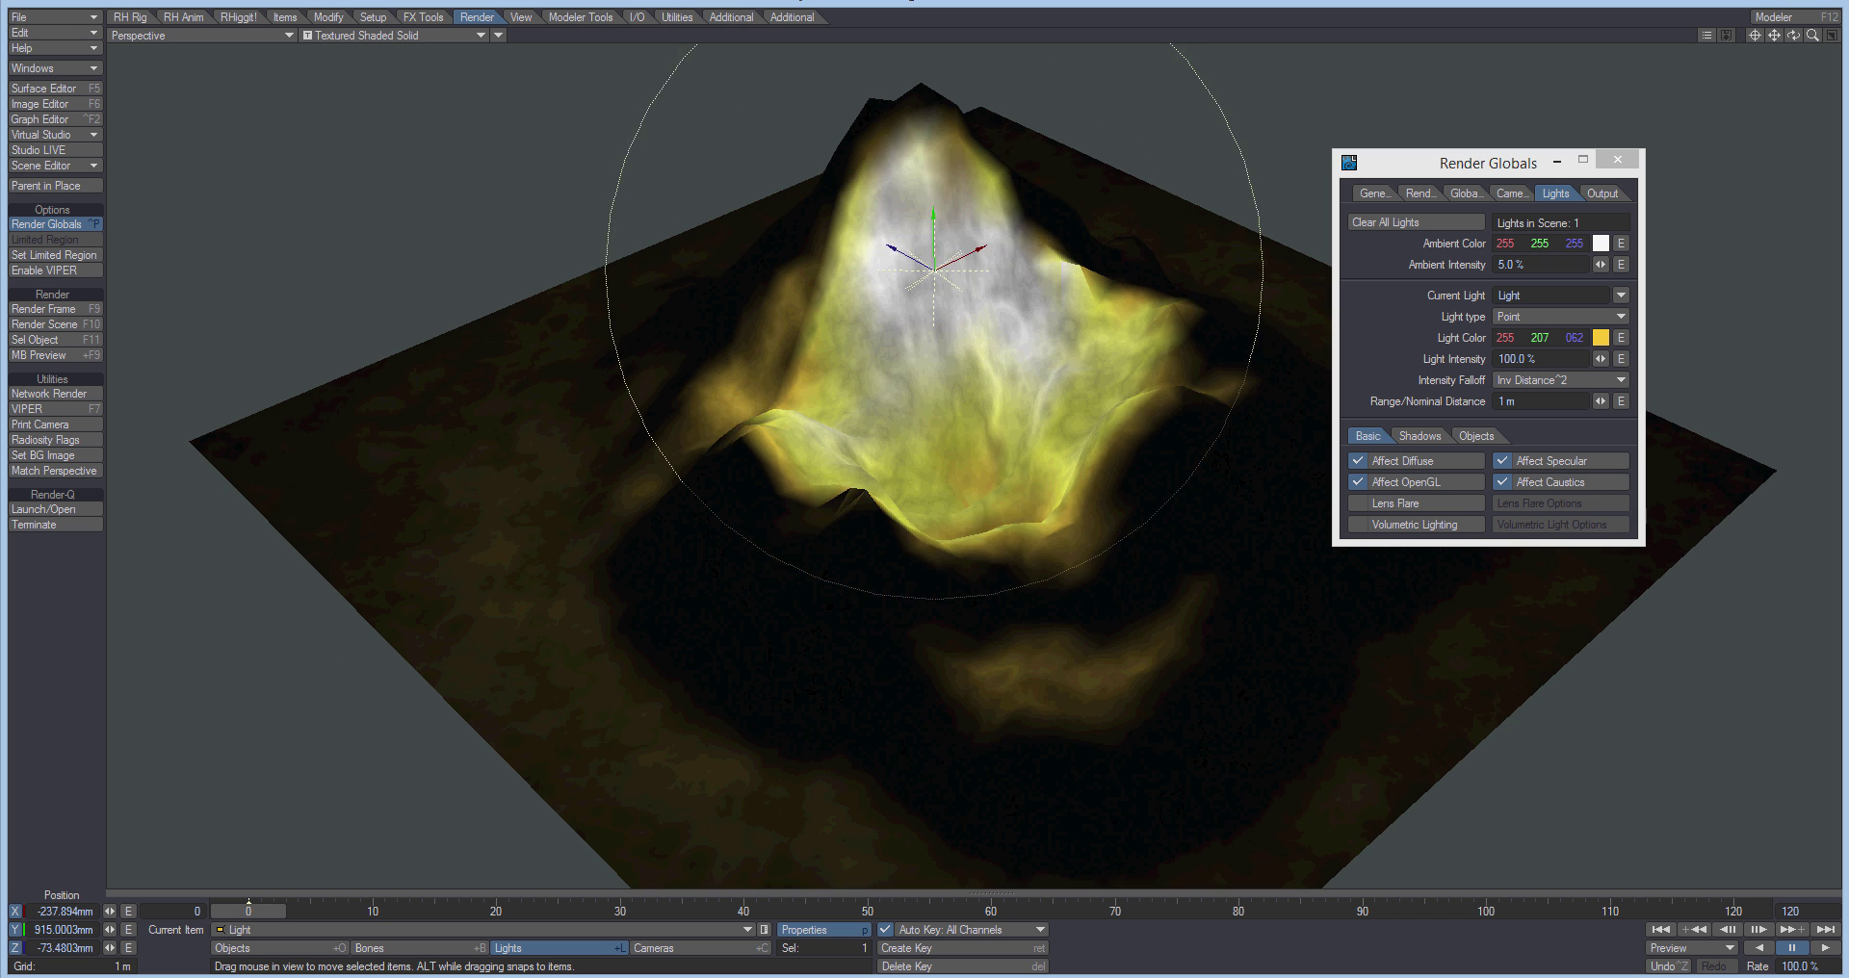
{"action": "left_click_drag", "start_coordinate": [1146, 297], "coordinate": [1155, 397]}
{"action": "right_click_drag", "start_coordinate": [1155, 396], "coordinate": [1154, 431]}
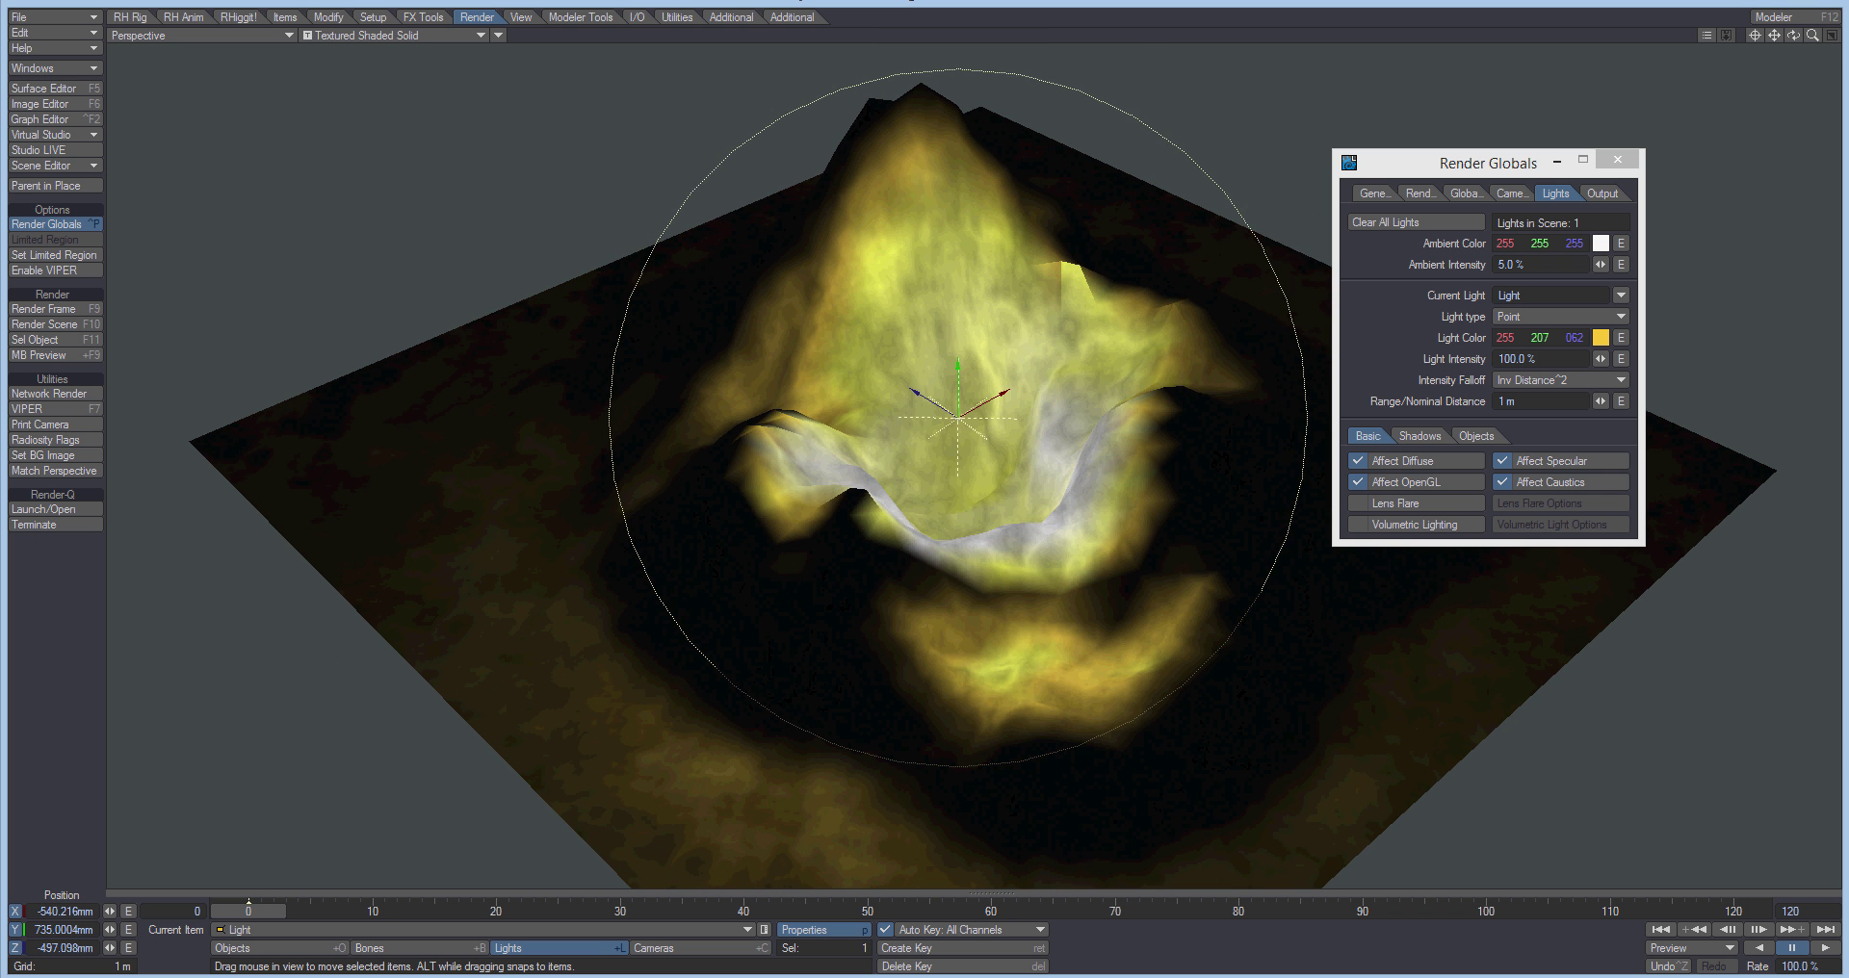
Set the yellow light's range to 635 mm and shift the light to about X -345 mm, Z -328 mm.
{"action": "mouse_move", "coordinate": [1603, 403]}
{"action": "left_mouse_down"}
{"action": "mouse_move", "coordinate": [1543, 403]}
{"action": "mouse_move", "coordinate": [1607, 358]}
{"action": "mouse_move", "coordinate": [1610, 400]}
{"action": "mouse_move", "coordinate": [1589, 400]}
{"action": "left_mouse_up"}
{"action": "mouse_move", "coordinate": [1793, 36]}
{"action": "left_mouse_down"}
{"action": "mouse_move", "coordinate": [1714, 38]}
{"action": "mouse_move", "coordinate": [1758, 38]}
{"action": "left_mouse_up"}
{"action": "left_click_drag", "start_coordinate": [1185, 332], "coordinate": [1151, 292], "text": "alt"}
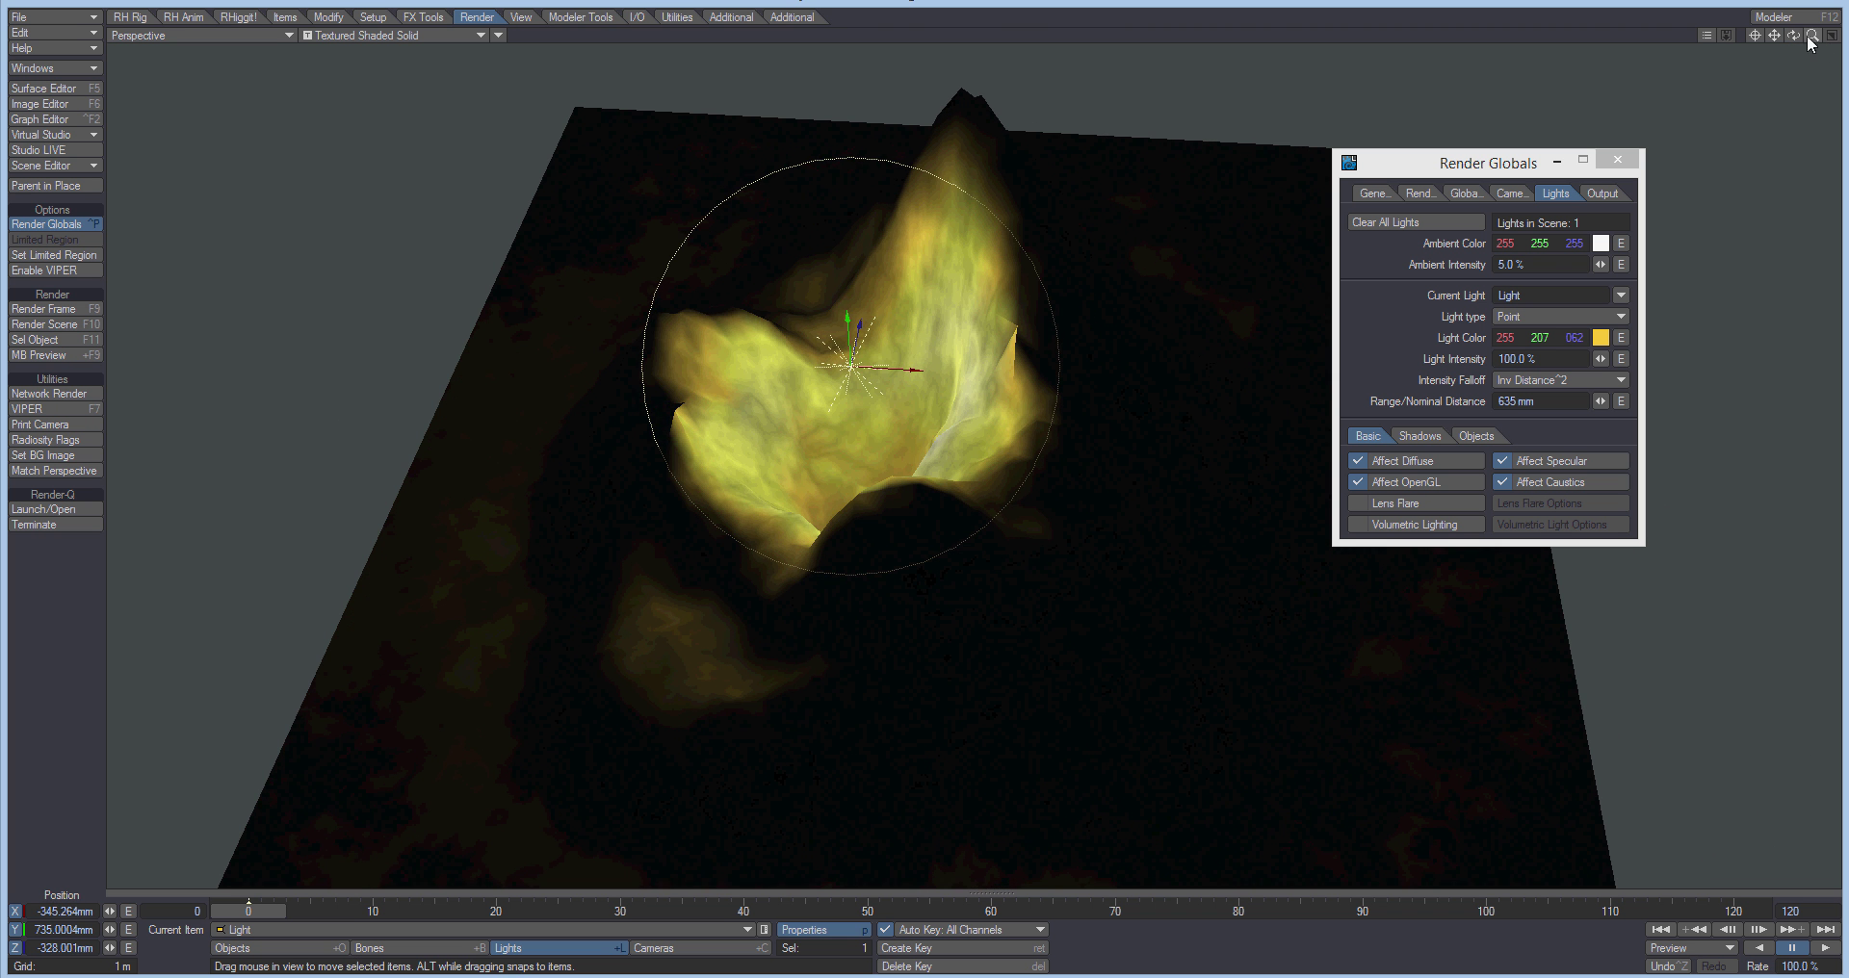
{"action": "mouse_move", "coordinate": [1793, 36]}
{"action": "left_mouse_down"}
{"action": "mouse_move", "coordinate": [1829, 38]}
{"action": "mouse_move", "coordinate": [1800, 138]}
{"action": "left_mouse_up"}
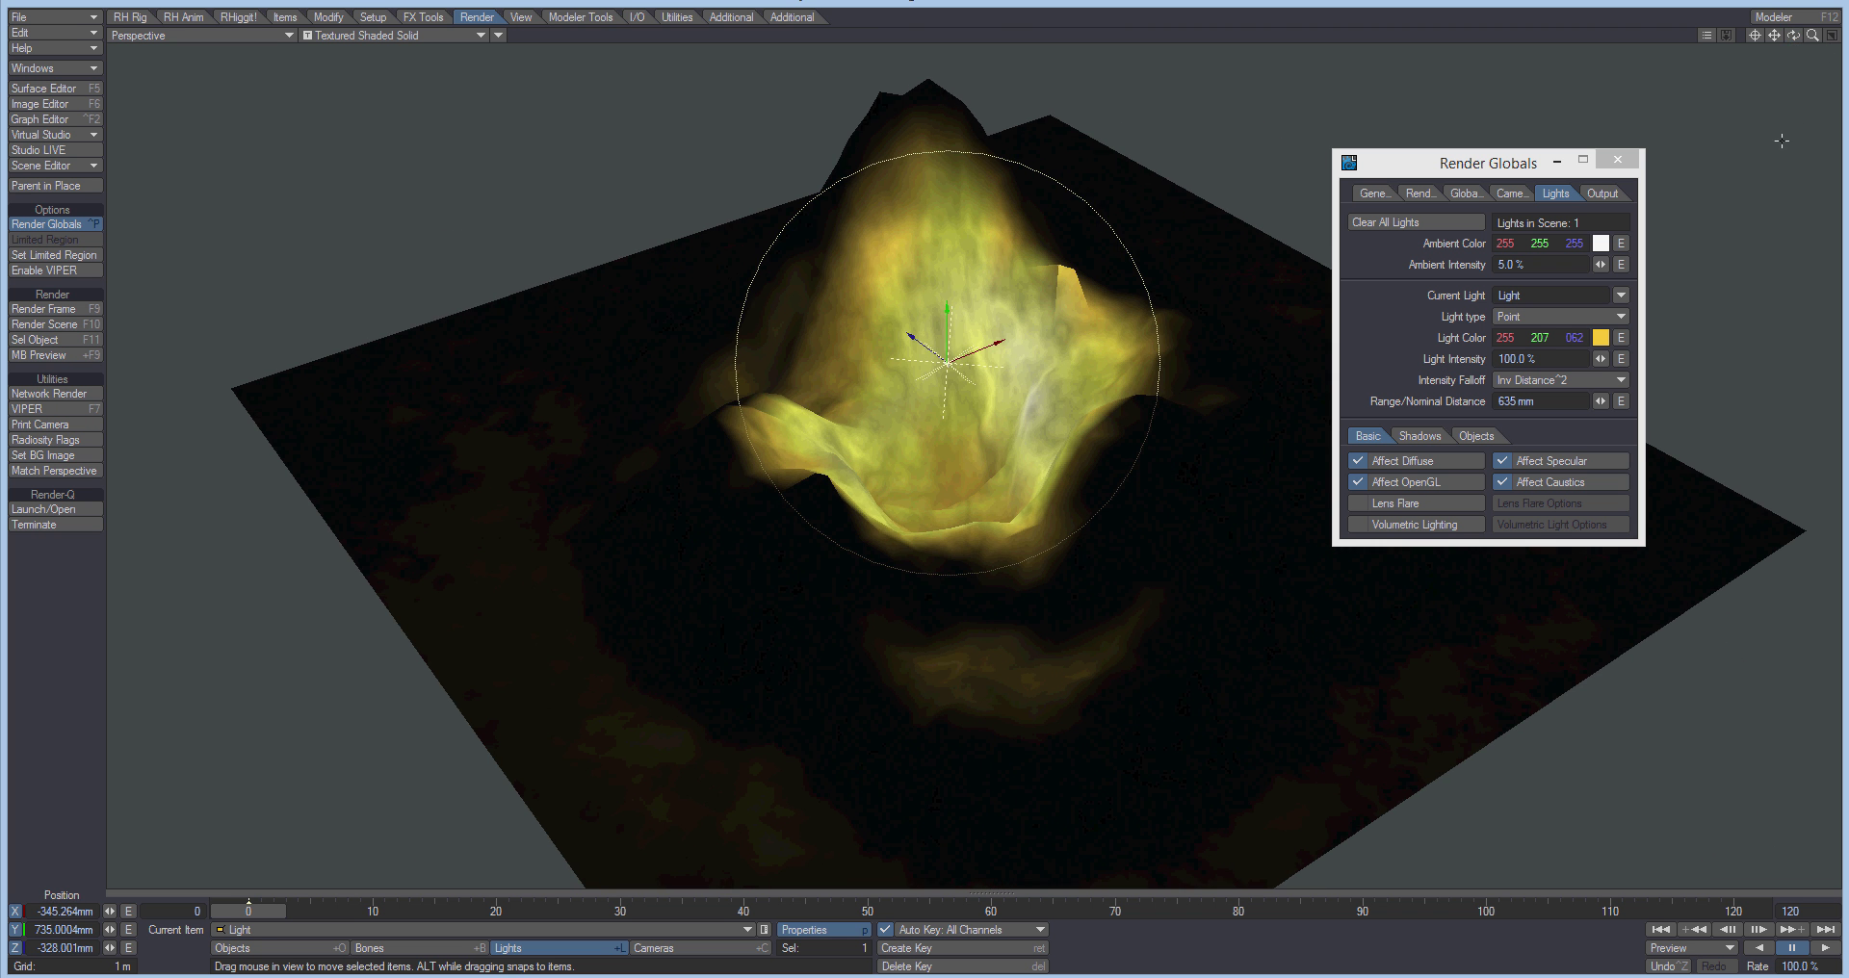
Add an orange-red clone (RGB 247, 70, 0) of the yellow light at about X -483 mm, Y 1.535 m, Z -612 mm.
{"action": "key", "text": "ctrl+c"}
{"action": "right_click_drag", "start_coordinate": [1205, 454], "coordinate": [1204, 265]}
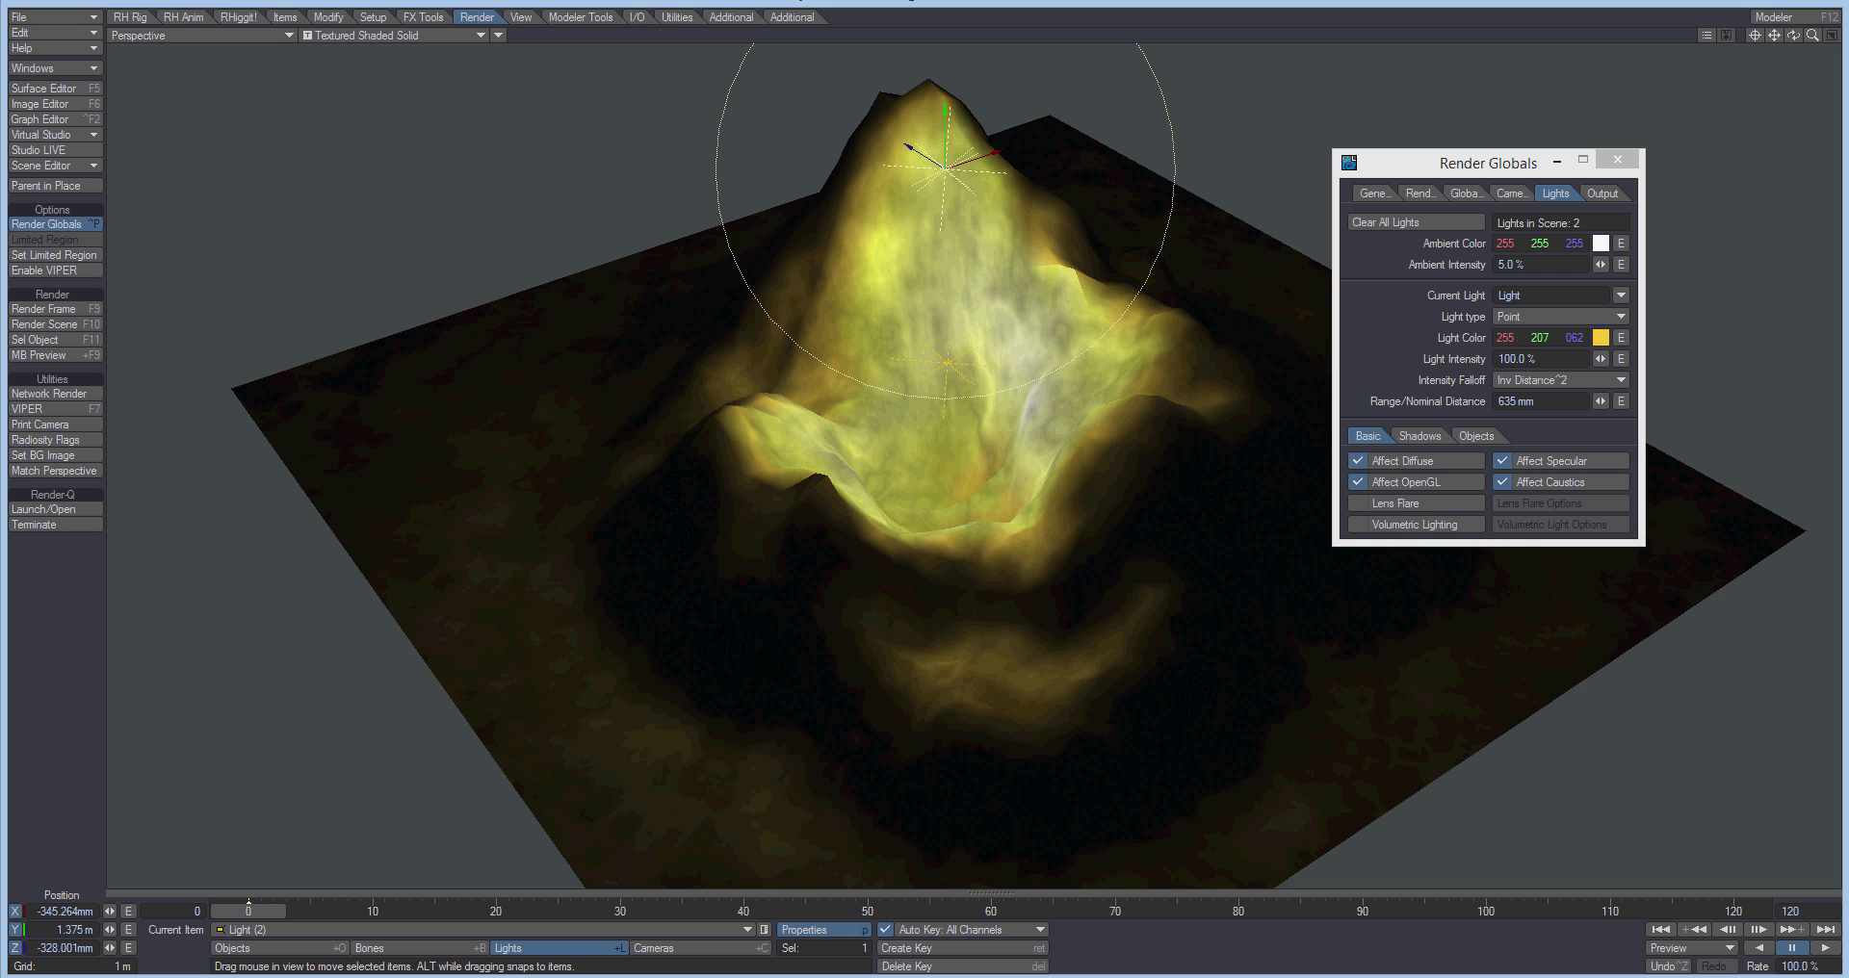
{"action": "left_click", "coordinate": [1601, 337]}
{"action": "left_click_drag", "start_coordinate": [1144, 723], "coordinate": [1108, 722]}
{"action": "left_click_drag", "start_coordinate": [1180, 669], "coordinate": [1169, 672]}
{"action": "left_click_drag", "start_coordinate": [1146, 453], "coordinate": [1148, 460]}
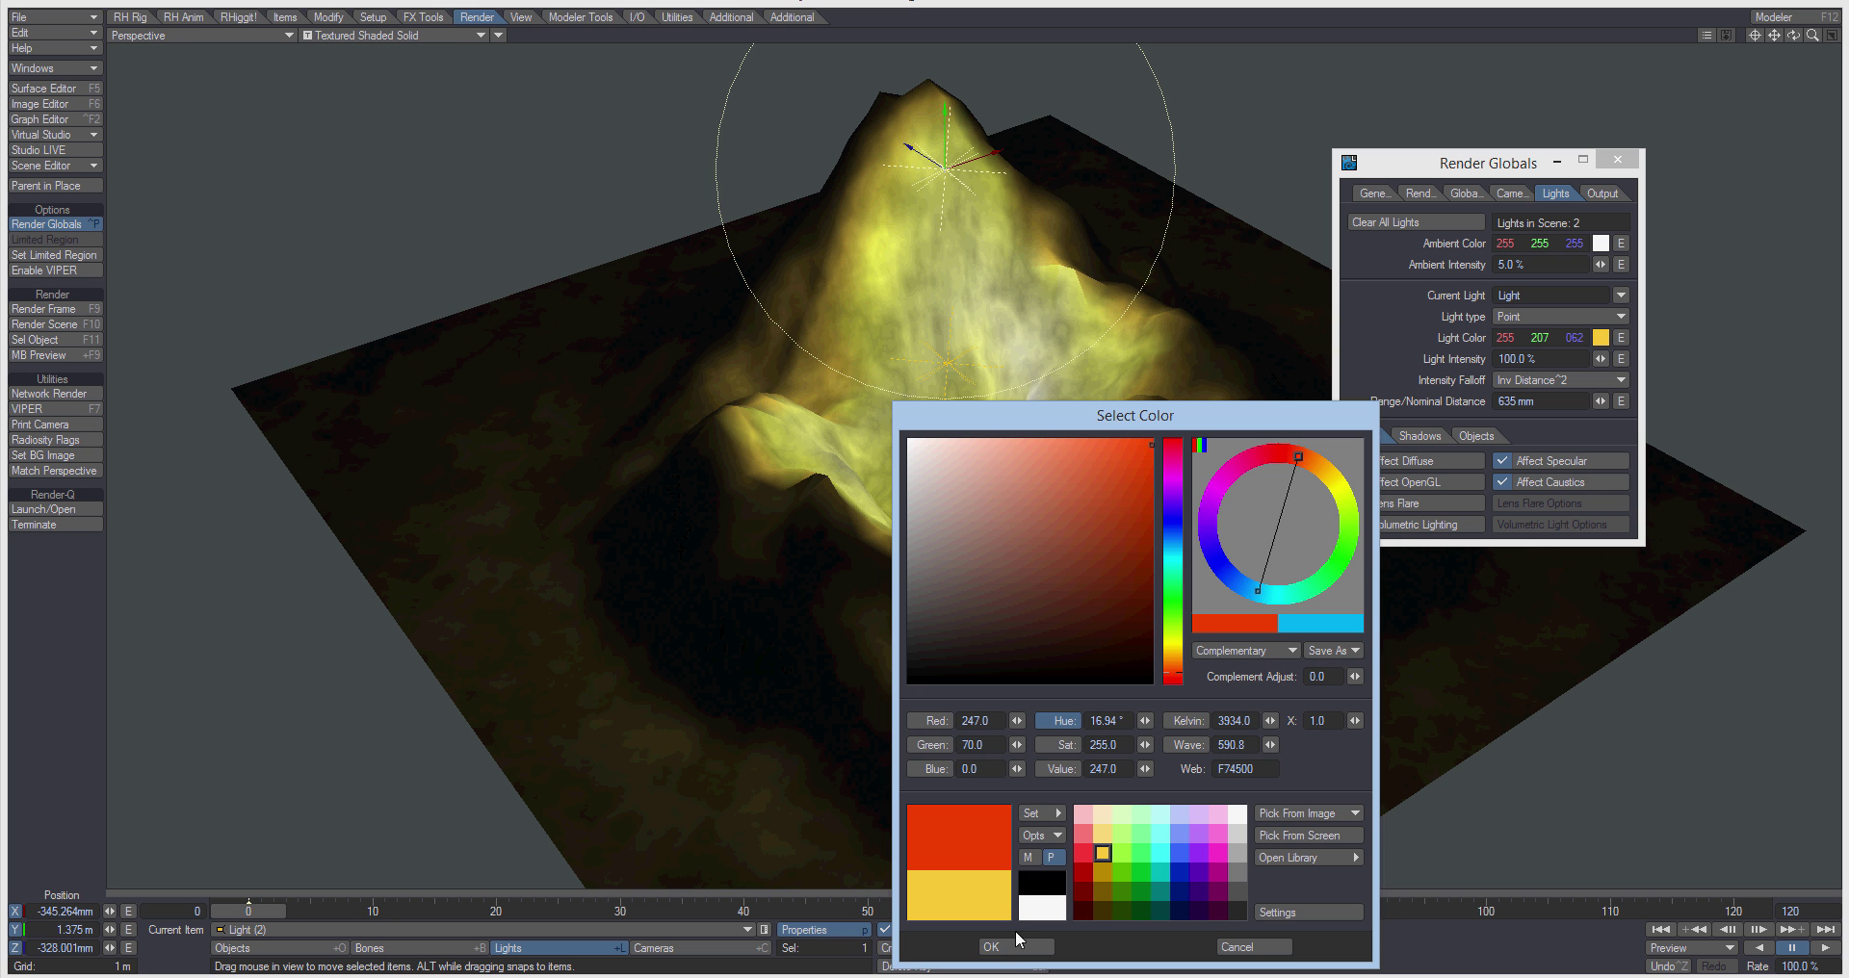
{"action": "left_click", "coordinate": [1017, 946]}
{"action": "left_click_drag", "start_coordinate": [1223, 537], "coordinate": [1195, 467]}
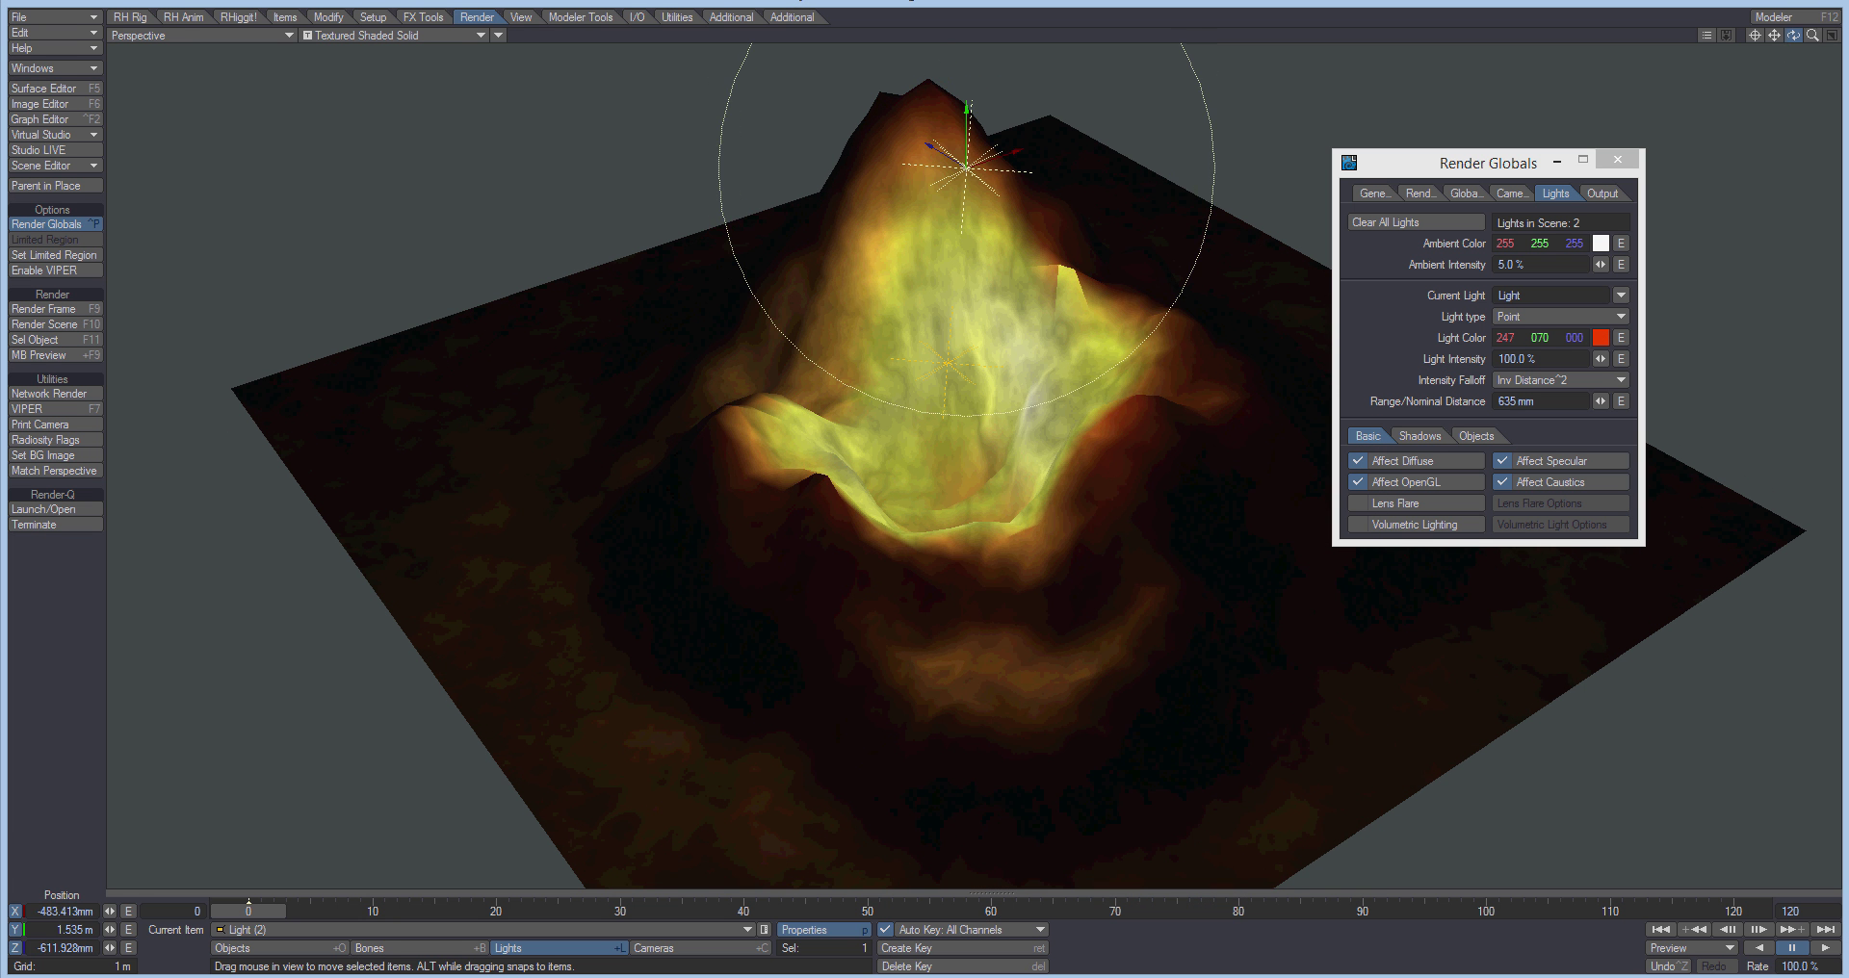
Clone the orange-red light and place the copy beside the mountain at about X -1.331 m, Y 555 mm, Z 849 mm.
{"action": "mouse_move", "coordinate": [1793, 36]}
{"action": "left_mouse_down"}
{"action": "mouse_move", "coordinate": [1813, 35]}
{"action": "mouse_move", "coordinate": [1793, 37]}
{"action": "left_mouse_up"}
{"action": "key", "text": "ctrl+c"}
{"action": "left_click_drag", "start_coordinate": [1209, 383], "coordinate": [597, 364]}
{"action": "right_click_drag", "start_coordinate": [597, 364], "coordinate": [599, 672]}
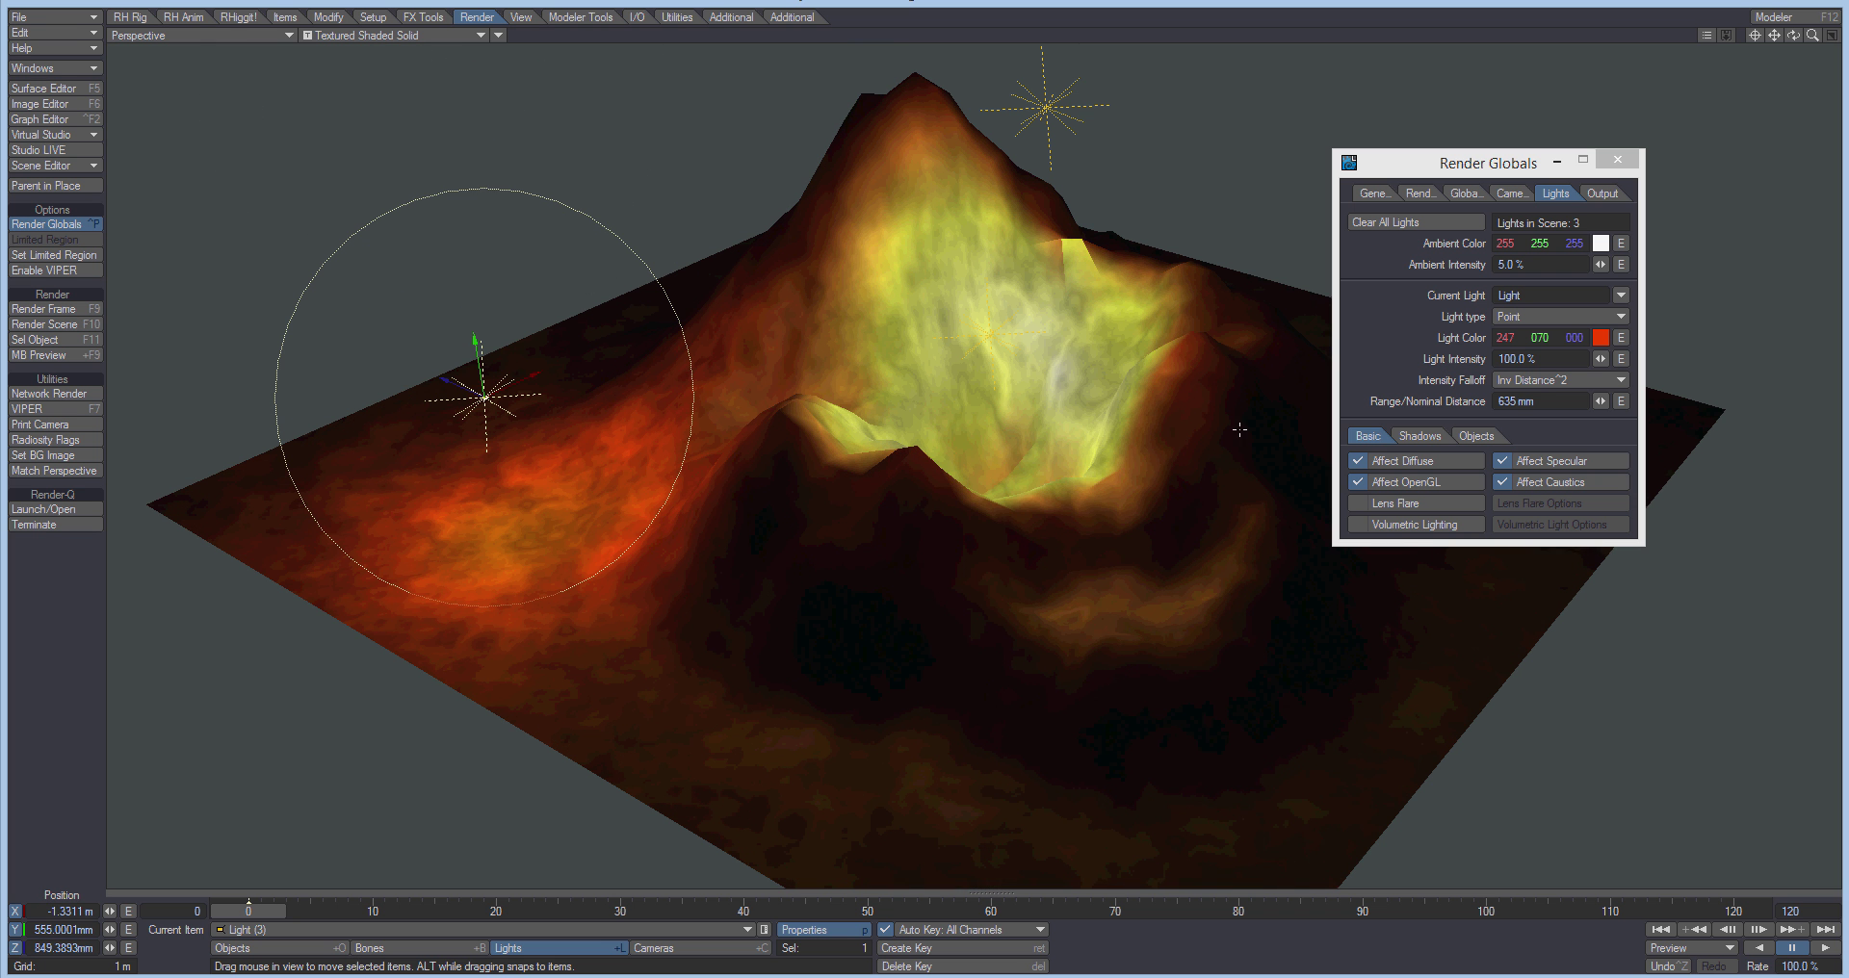
Change the new light's color to dark purple with RGB 58, 37, 79.
{"action": "left_click", "coordinate": [1601, 338]}
{"action": "left_click", "coordinate": [1193, 860]}
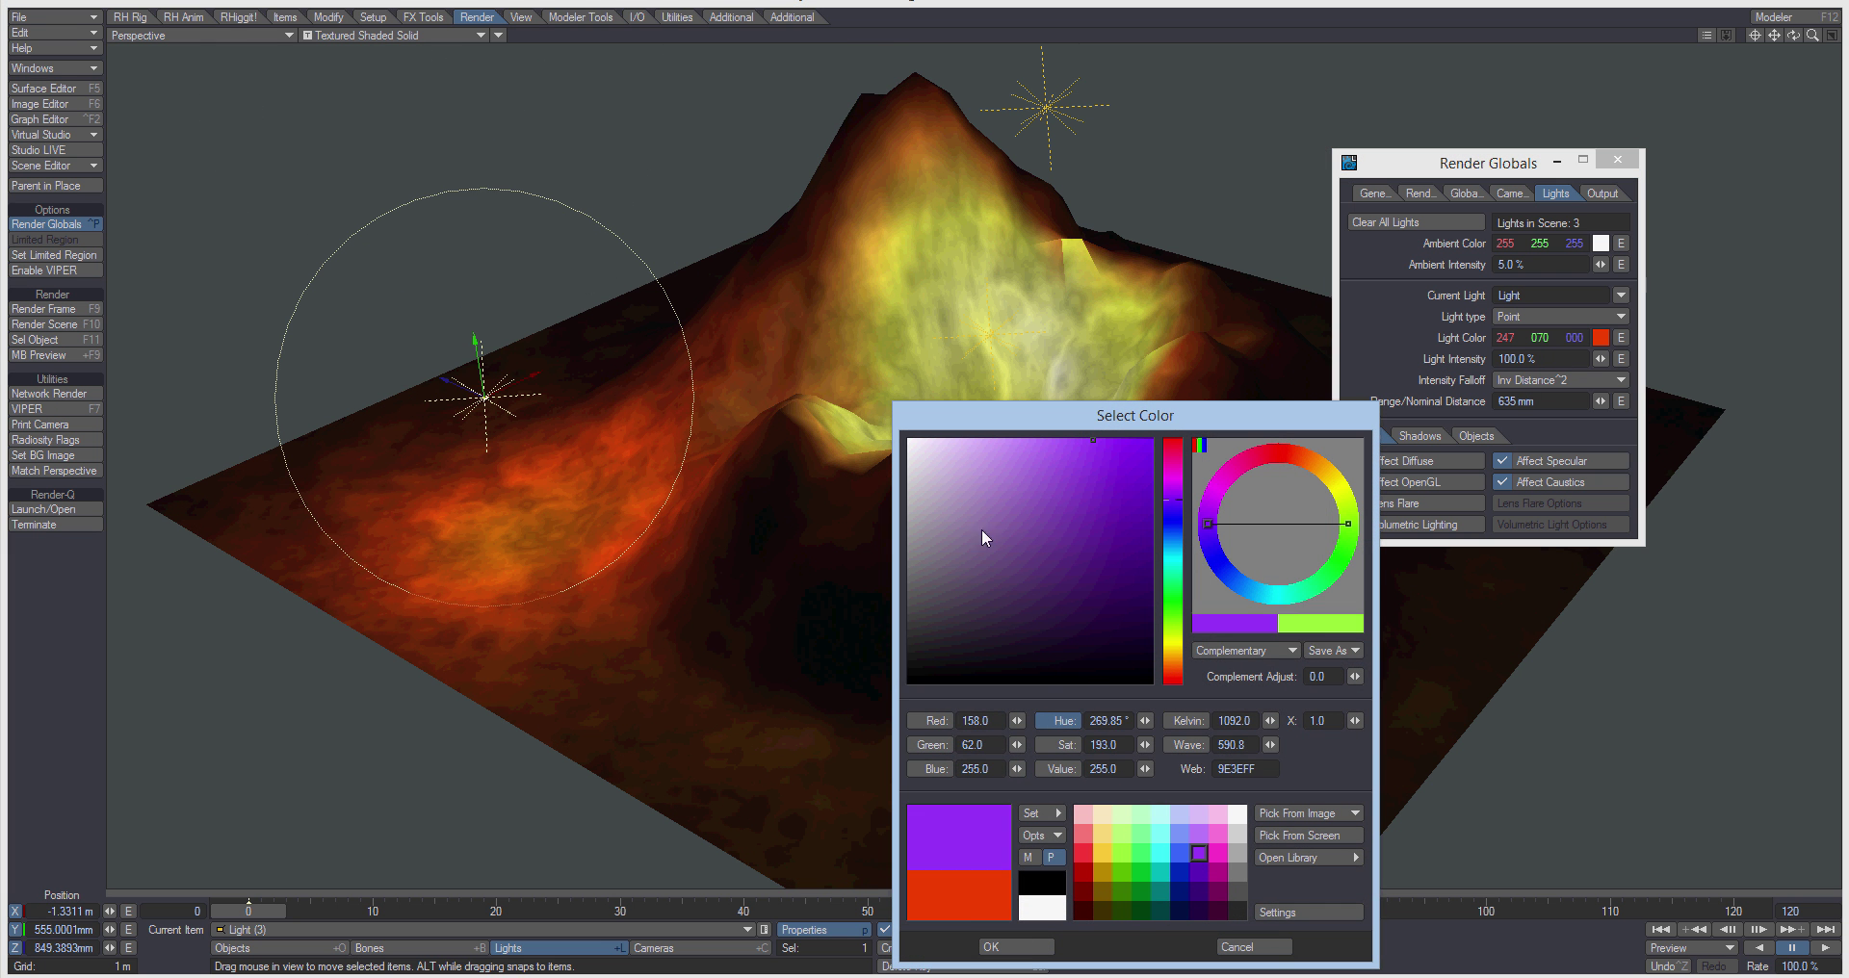
{"action": "left_click_drag", "start_coordinate": [1023, 595], "coordinate": [1054, 617]}
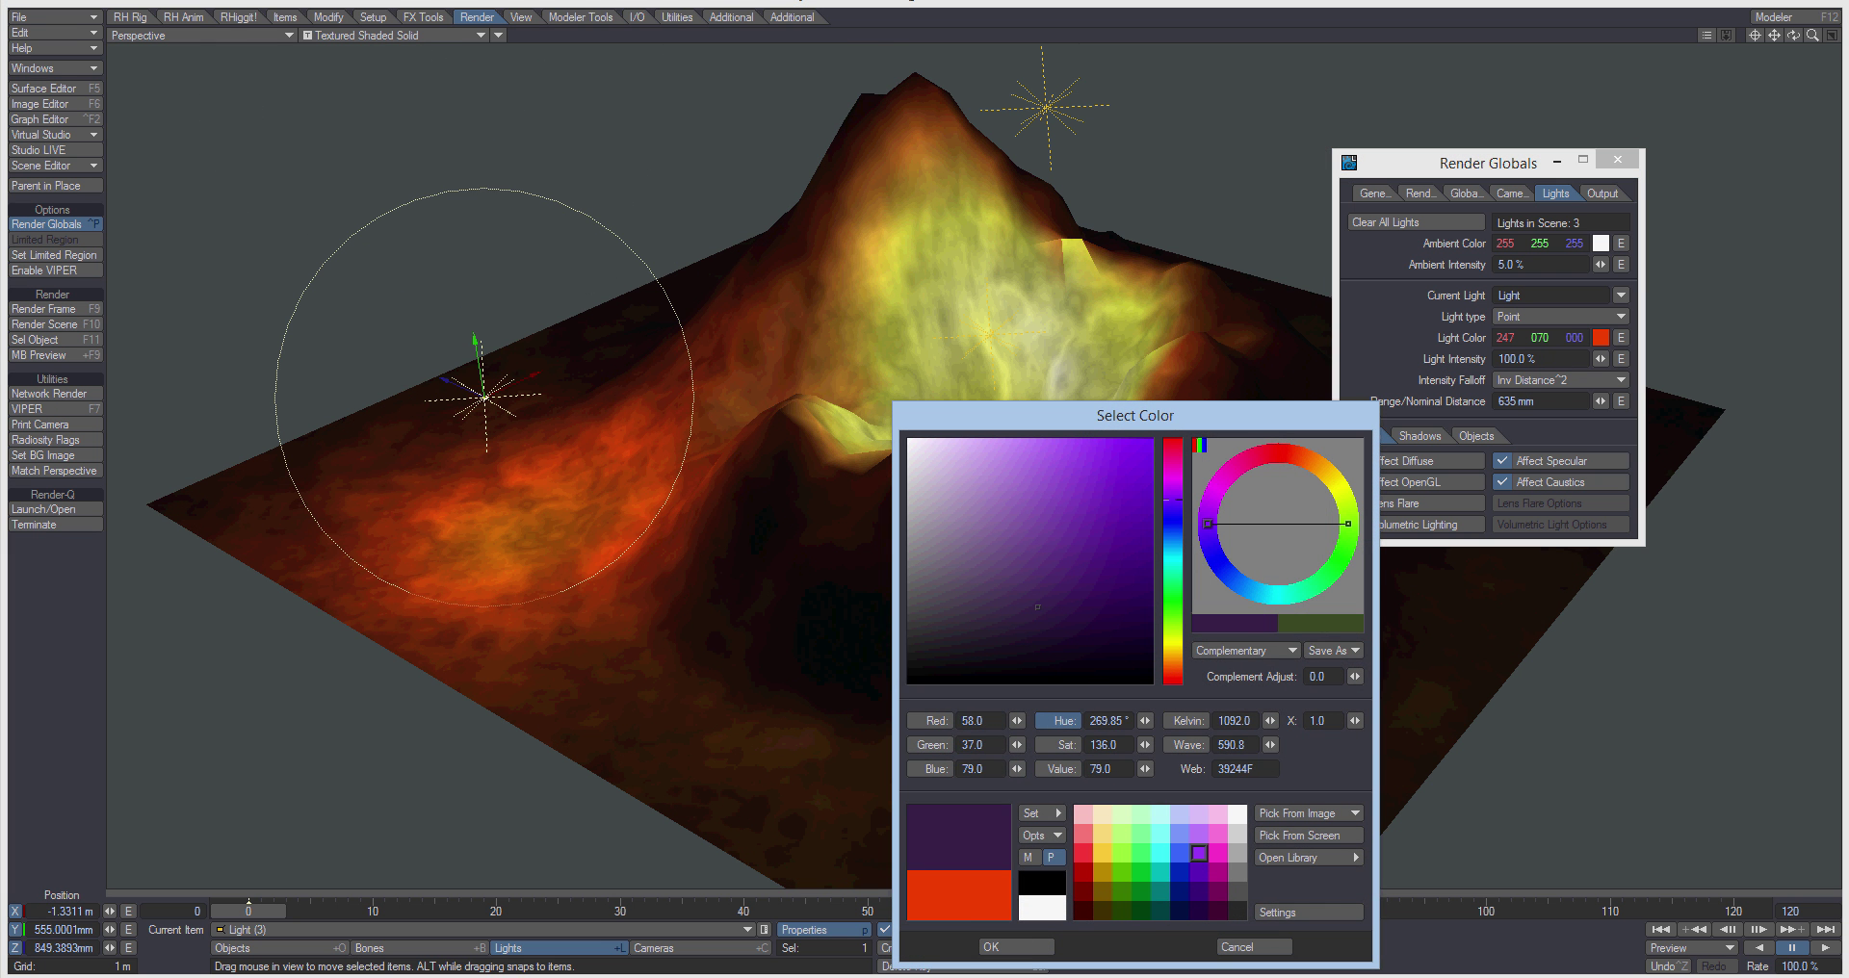
{"action": "left_click", "coordinate": [1014, 947]}
Place a clone of the purple light at about X -1.629 m, Y 555 mm, Z -1.075 m and close the render settings.
{"action": "left_click_drag", "start_coordinate": [512, 369], "coordinate": [434, 363]}
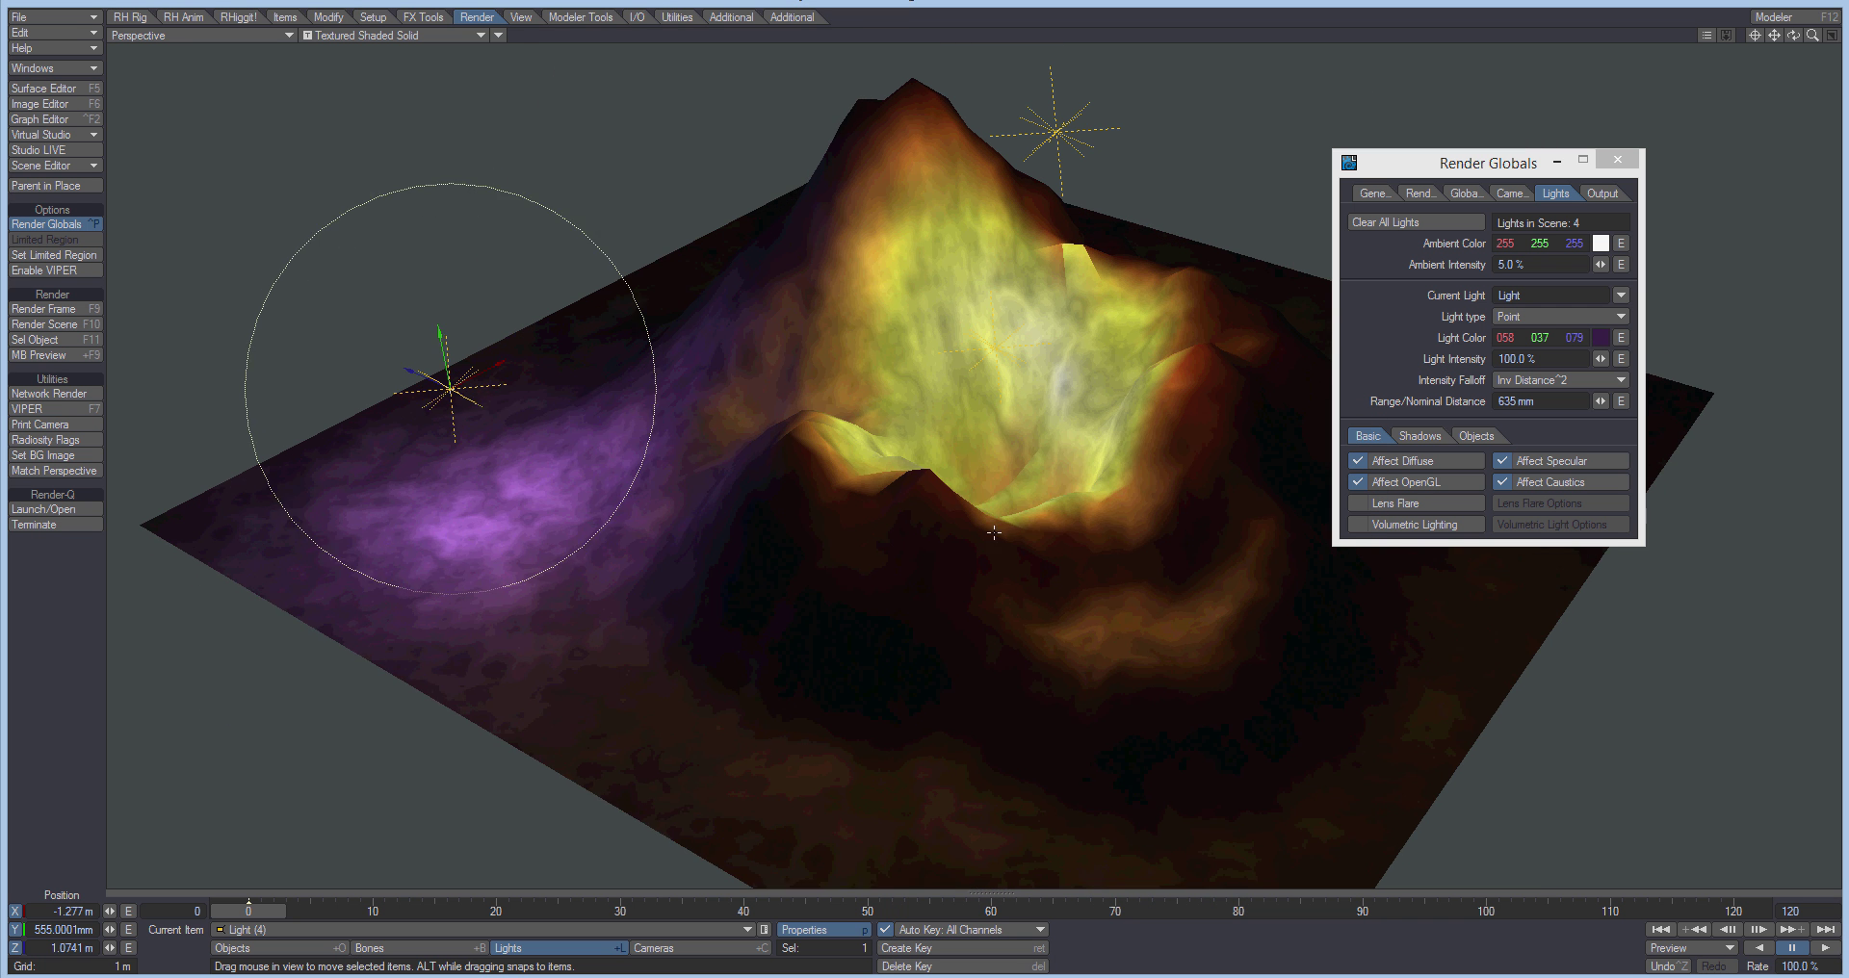
{"action": "left_click_drag", "start_coordinate": [994, 532], "coordinate": [1484, 873]}
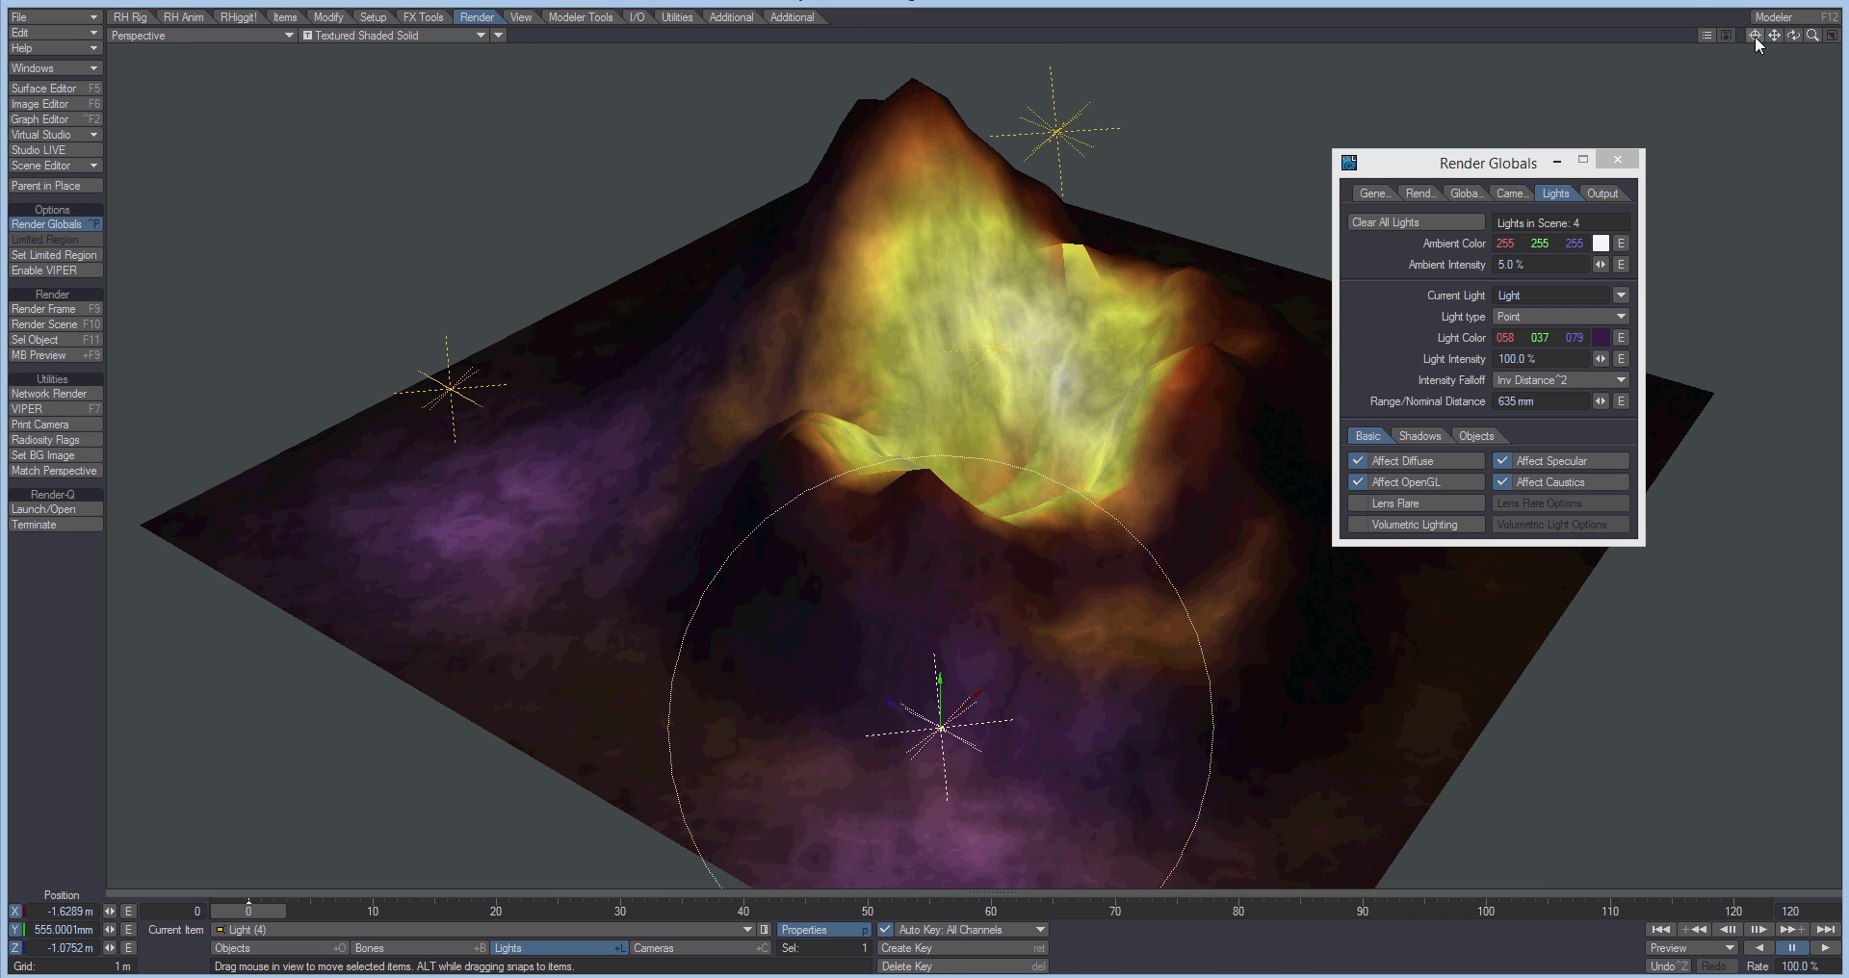
{"action": "left_click_drag", "start_coordinate": [1793, 35], "coordinate": [1656, 48]}
{"action": "left_click_drag", "start_coordinate": [1436, 163], "coordinate": [1477, 250]}
{"action": "left_click", "coordinate": [1656, 246]}
Clone the purple light again and place the copy over the opposite front side of the terrain.
{"action": "mouse_move", "coordinate": [945, 715]}
{"action": "left_mouse_down", "text": "alt"}
{"action": "mouse_move", "coordinate": [1050, 665]}
{"action": "mouse_move", "coordinate": [969, 694]}
{"action": "mouse_move", "coordinate": [1419, 643]}
{"action": "mouse_move", "coordinate": [1618, 478]}
{"action": "left_mouse_up", "text": "alt"}
{"action": "key", "text": "ctrl+c"}
{"action": "key", "text": "Return"}
{"action": "mouse_move", "coordinate": [1426, 439]}
{"action": "left_mouse_down"}
{"action": "mouse_move", "coordinate": [1541, 417]}
{"action": "mouse_move", "coordinate": [1442, 478]}
{"action": "left_mouse_up"}
Clone another purple light and raise the copy beside the peak to about X 1.109 m, Y 946 mm, Z -366 mm.
{"action": "key", "text": "ctrl+c"}
{"action": "key", "text": "Return"}
{"action": "mouse_move", "coordinate": [1443, 478]}
{"action": "right_mouse_down"}
{"action": "mouse_move", "coordinate": [1440, 848]}
{"action": "mouse_move", "coordinate": [1445, 303]}
{"action": "mouse_move", "coordinate": [1445, 376]}
{"action": "right_mouse_up"}
{"action": "left_click_drag", "start_coordinate": [1444, 376], "coordinate": [1339, 207]}
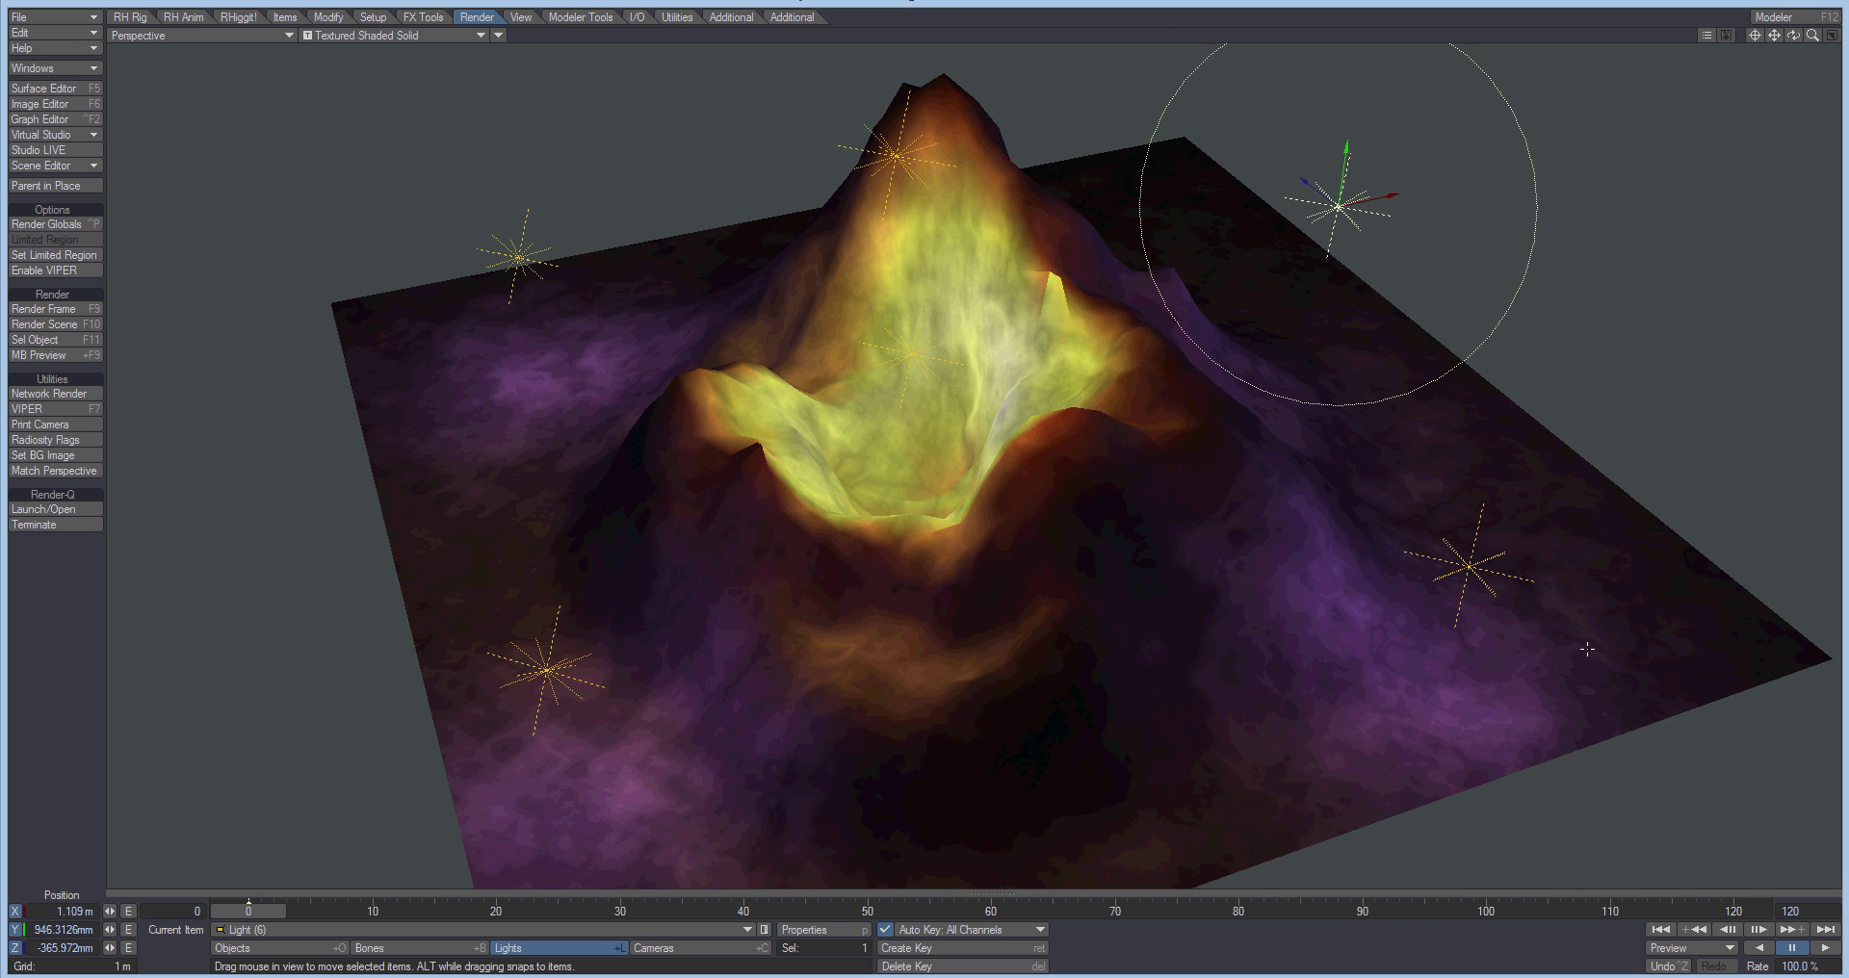
Reopen the light properties and change the newest light's color to red with RGB 191, 0, 0.
{"action": "key", "text": "ctrl+p"}
{"action": "left_click", "coordinate": [1641, 426]}
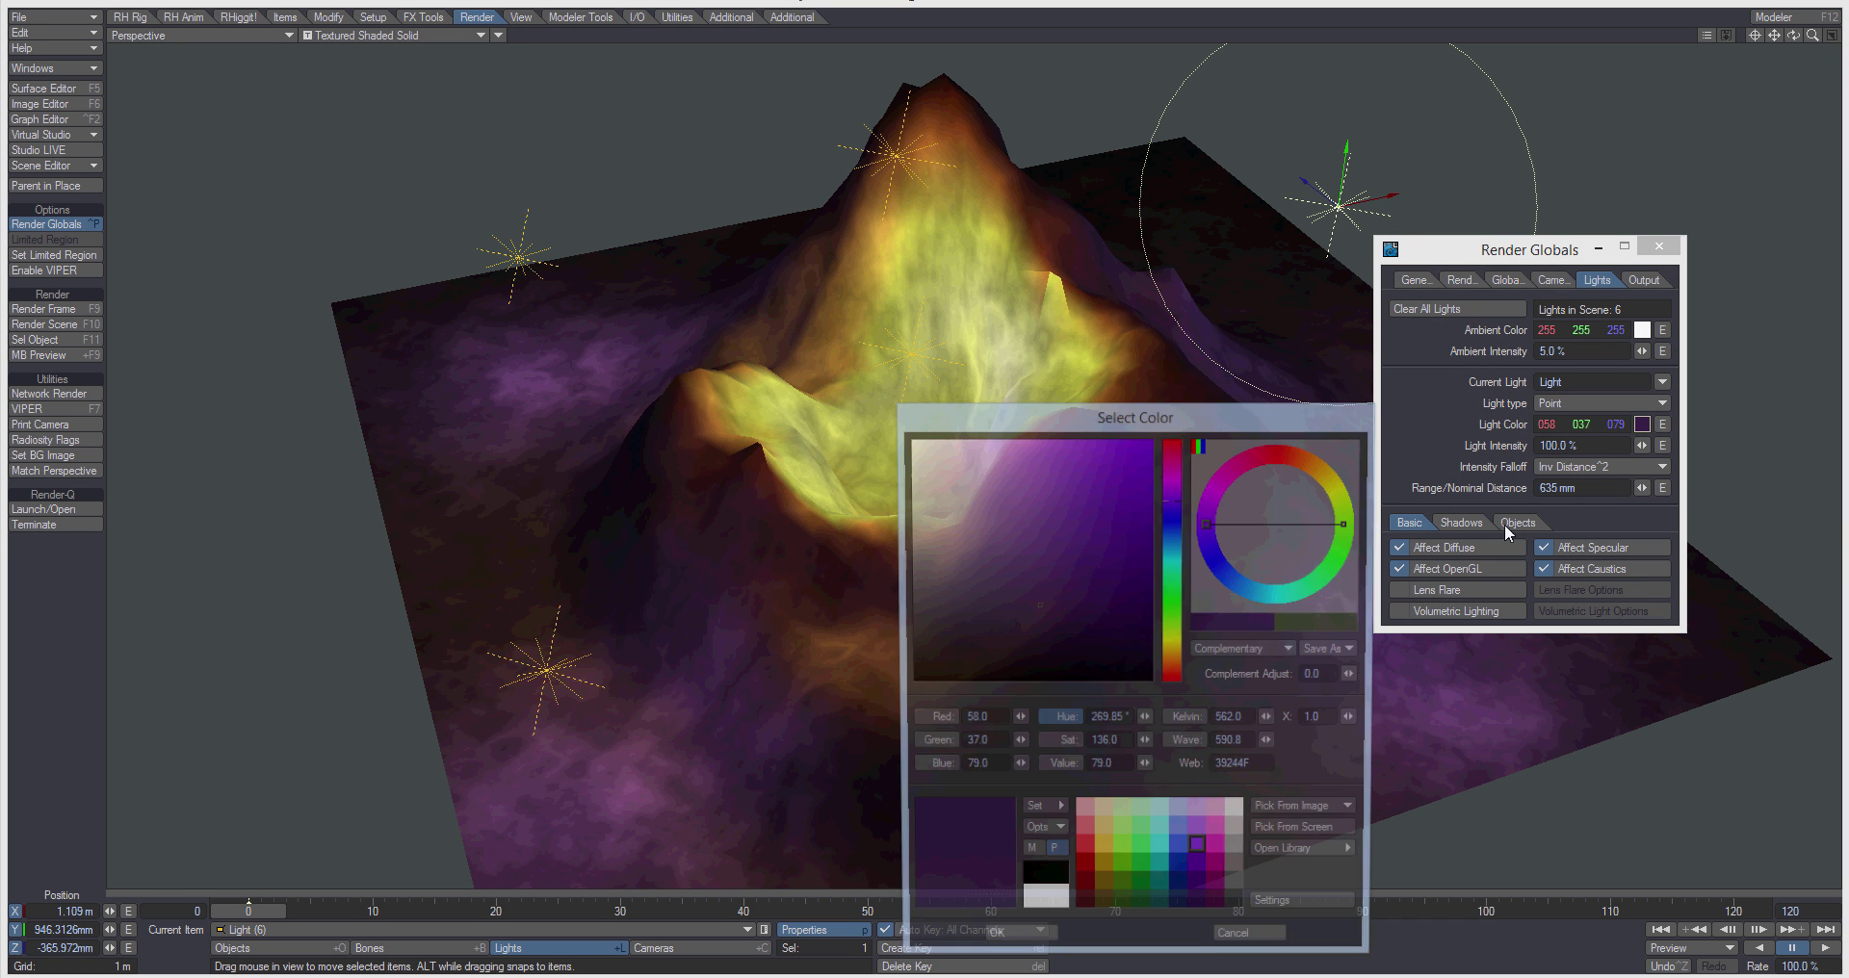
{"action": "left_click", "coordinate": [1083, 872]}
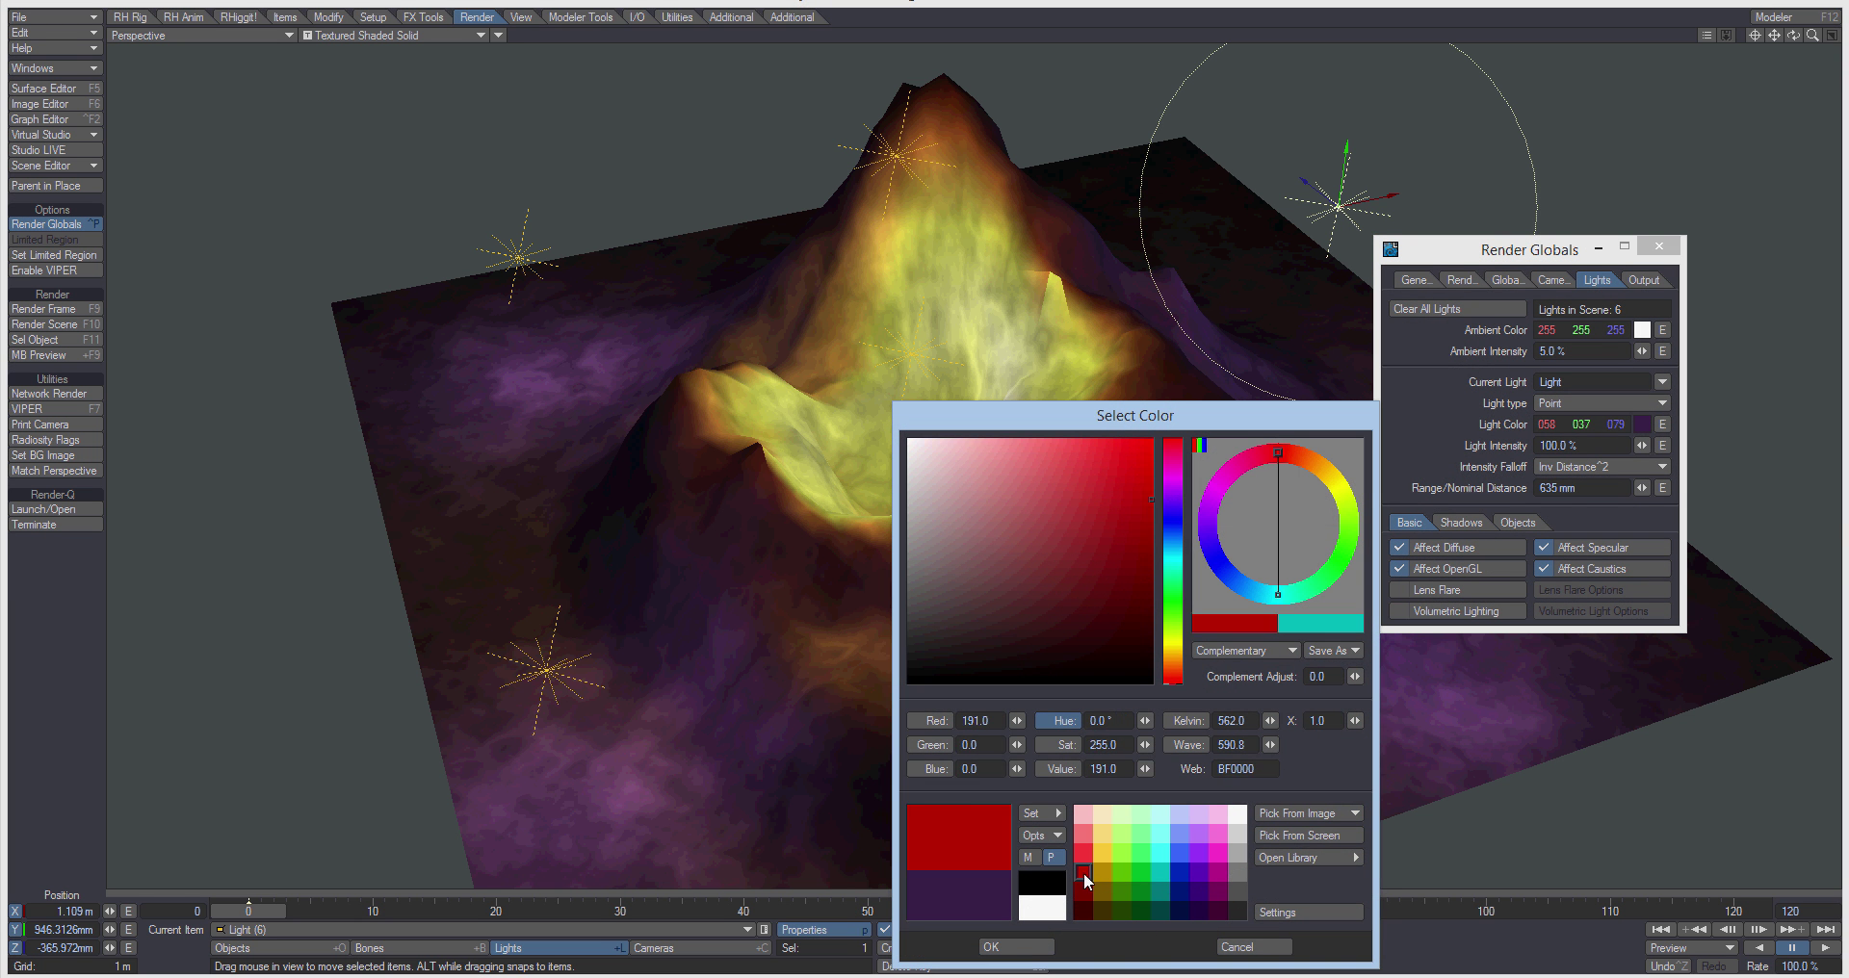
{"action": "left_click", "coordinate": [1018, 946]}
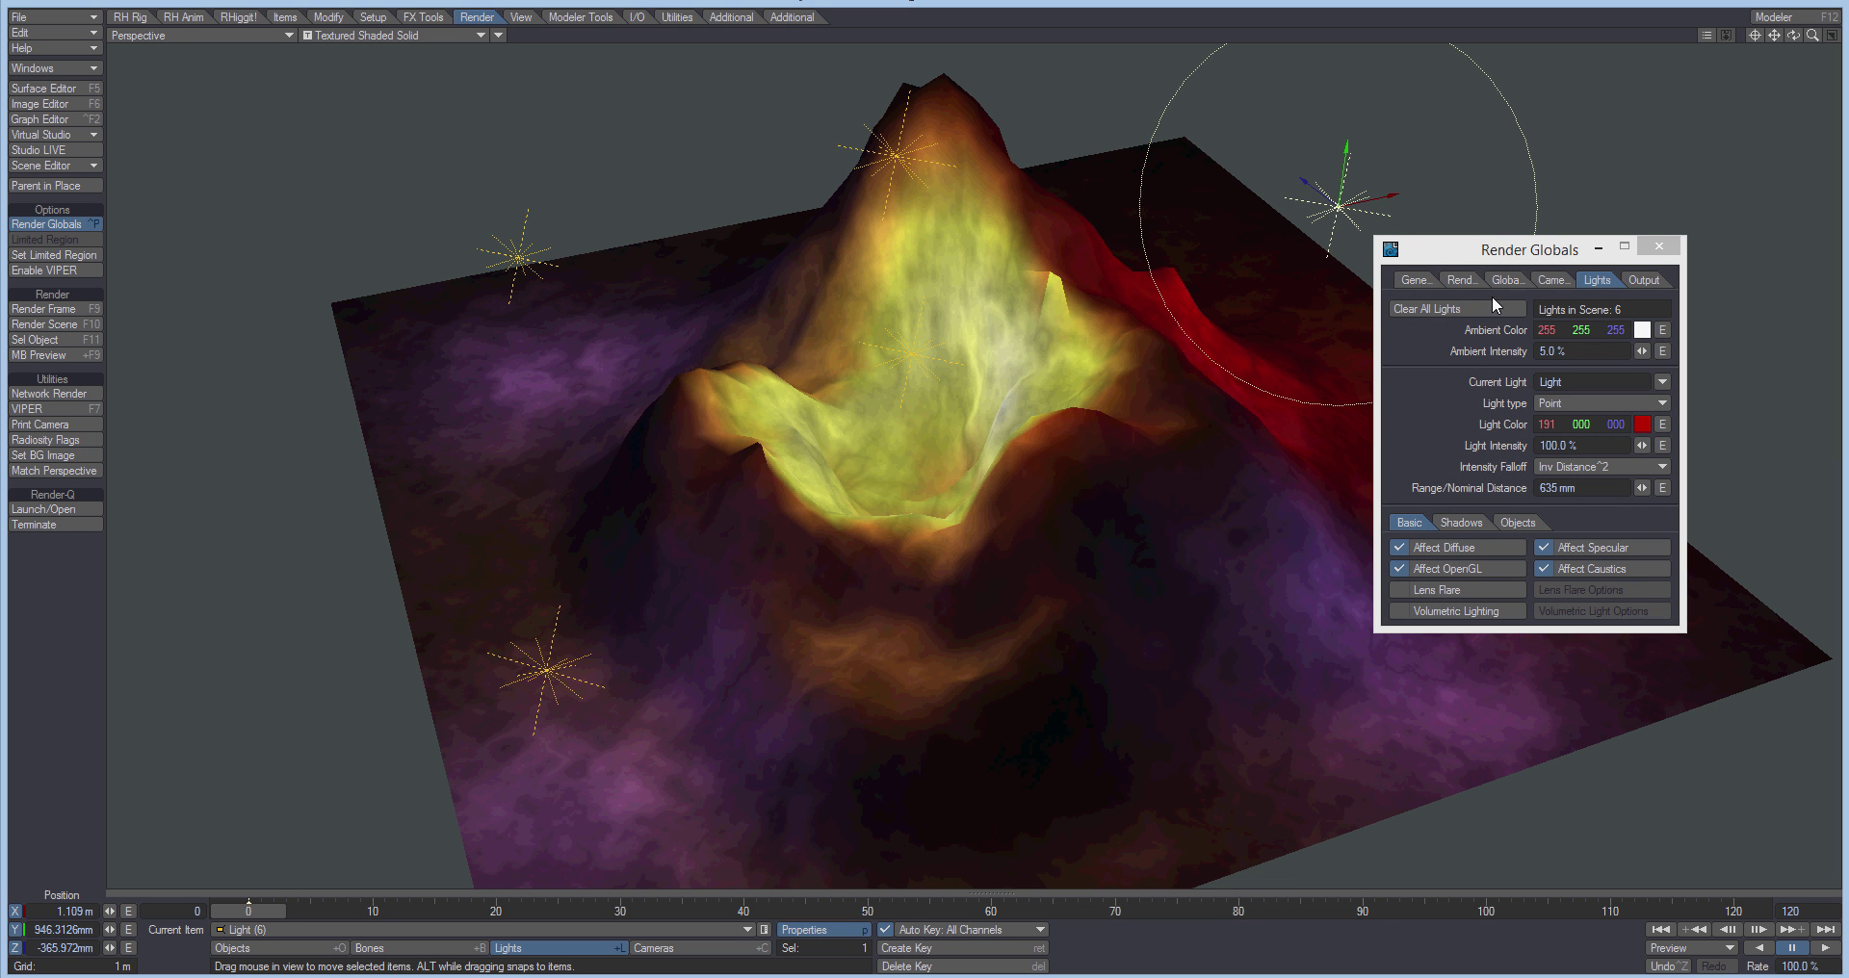
Place a clone of the red light at about X -1.397 m, Y 731 mm, Z 125 mm with a range of 411 mm.
{"action": "key", "text": "ctrl+c"}
{"action": "mouse_move", "coordinate": [1334, 289]}
{"action": "left_mouse_down"}
{"action": "mouse_move", "coordinate": [267, 330]}
{"action": "mouse_move", "coordinate": [538, 330]}
{"action": "mouse_move", "coordinate": [586, 372]}
{"action": "left_mouse_up"}
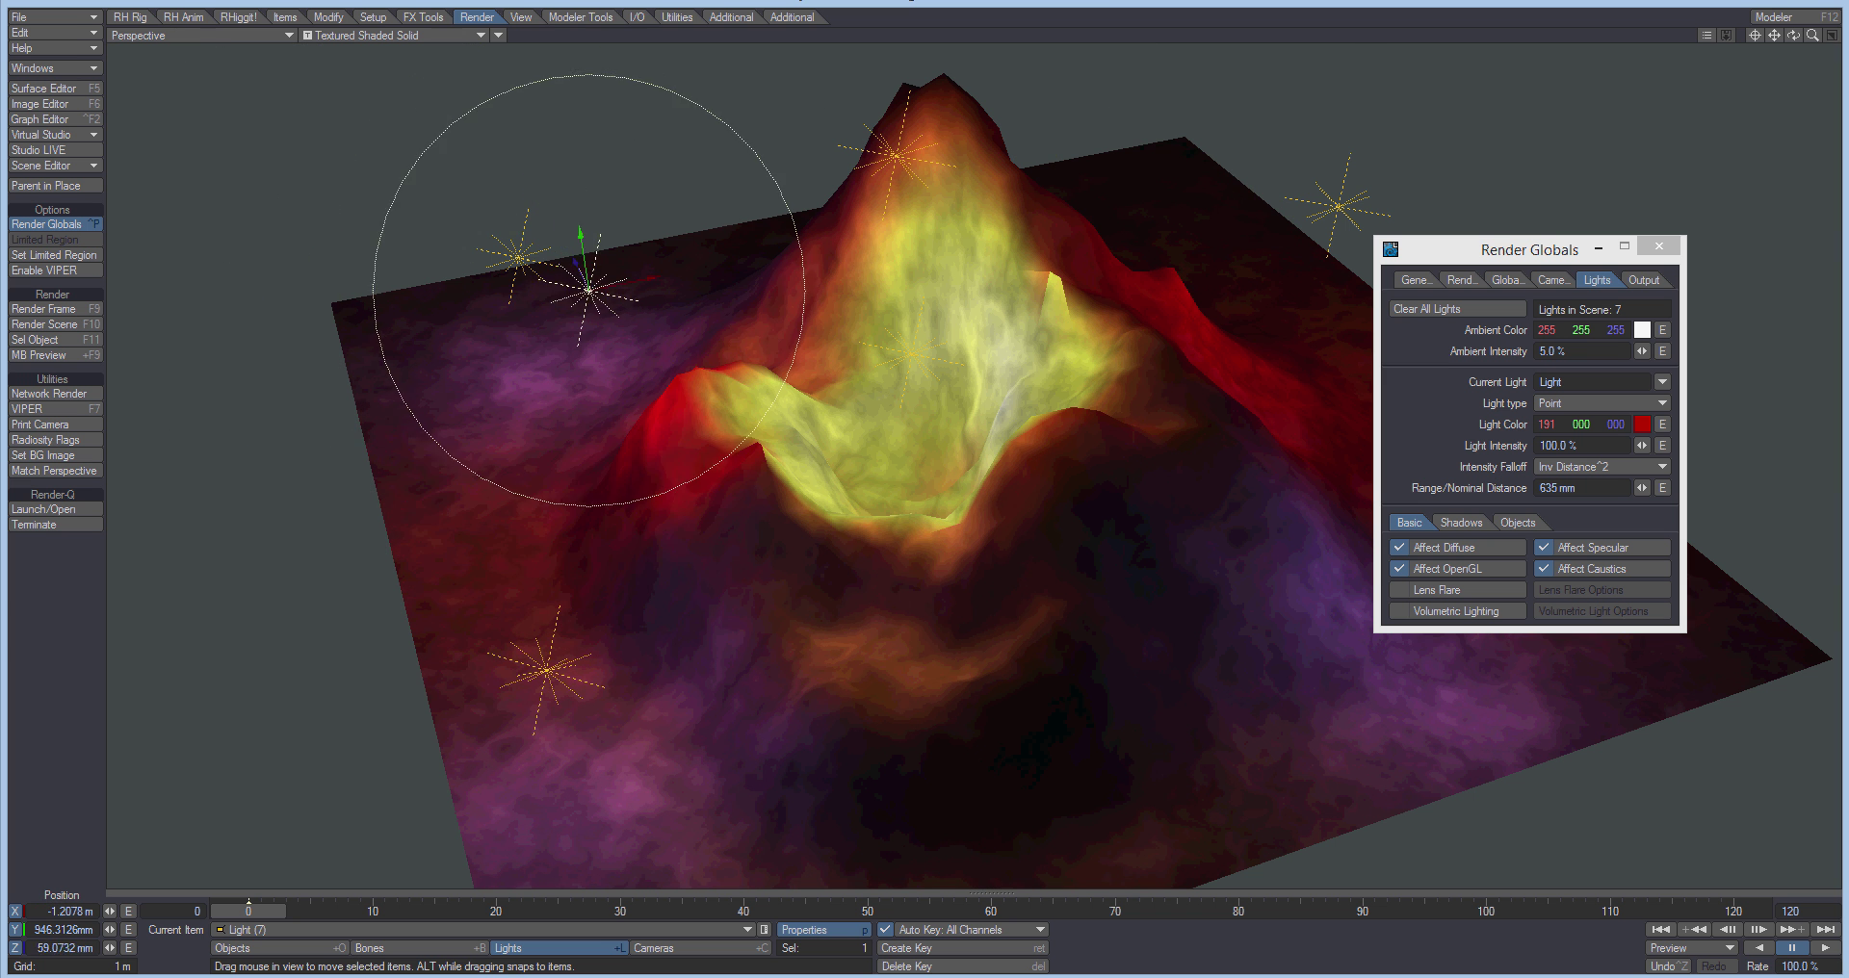
{"action": "left_click_drag", "start_coordinate": [589, 289], "coordinate": [530, 356]}
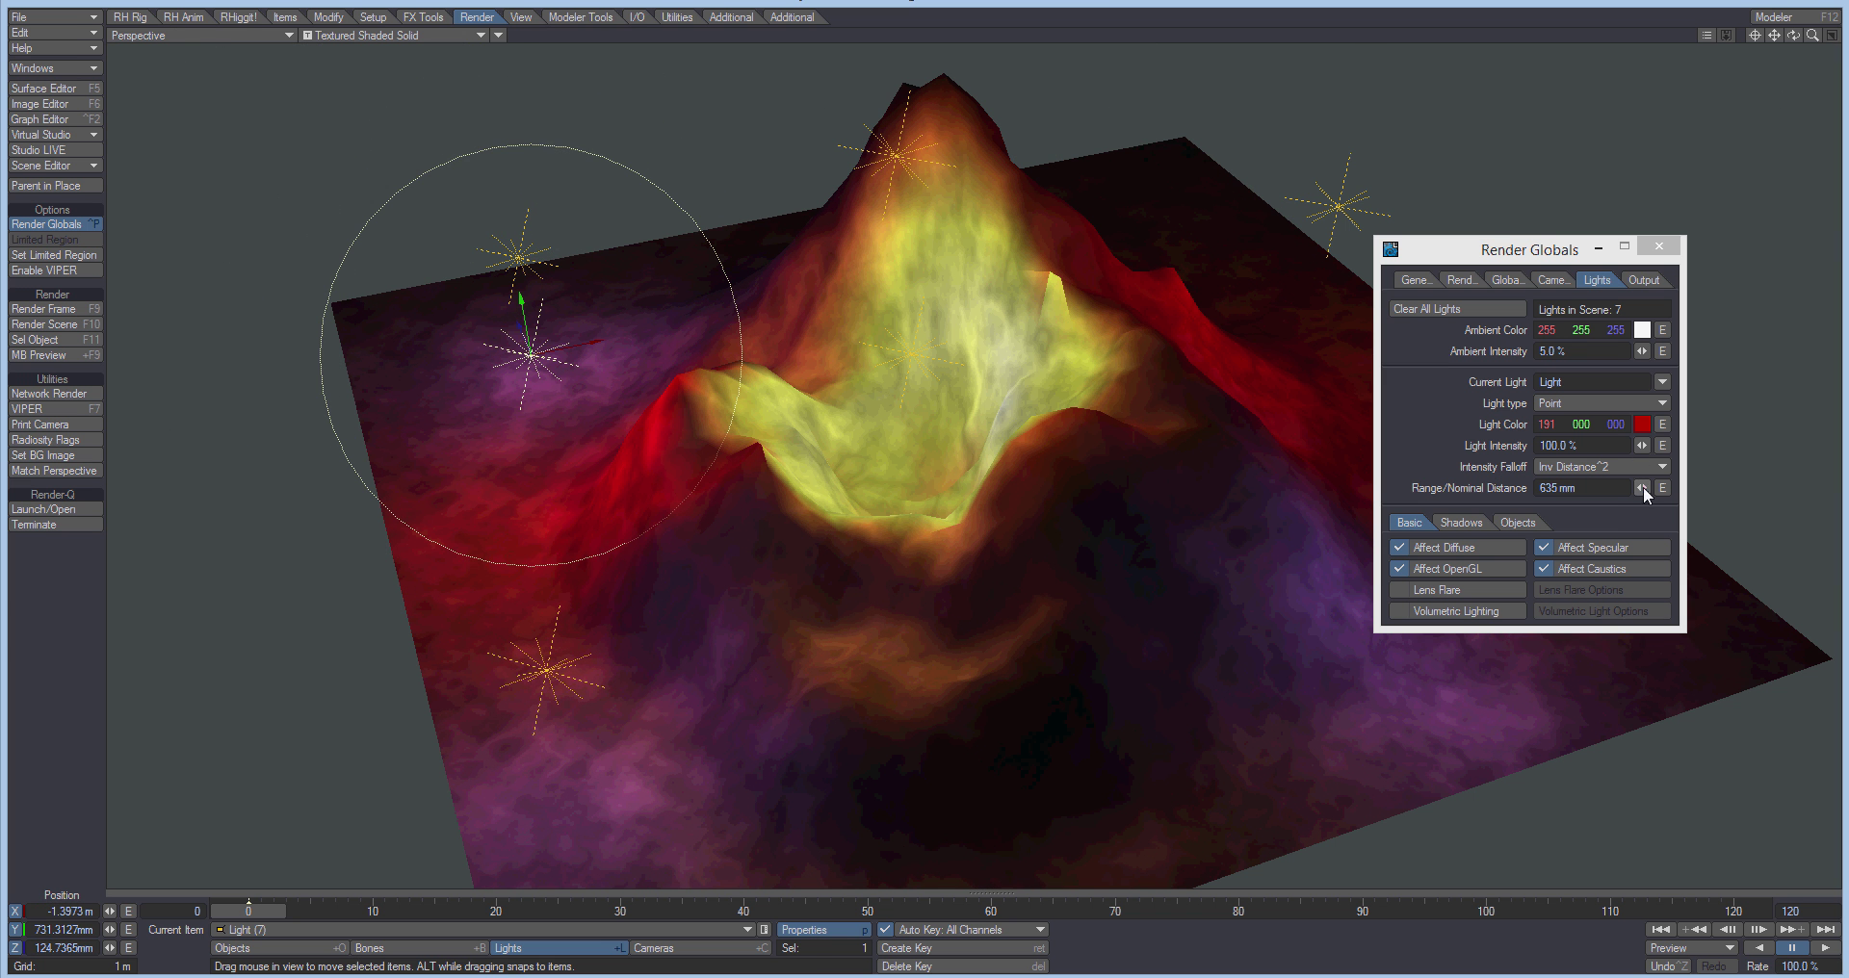
{"action": "left_click_drag", "start_coordinate": [1643, 488], "coordinate": [1404, 218]}
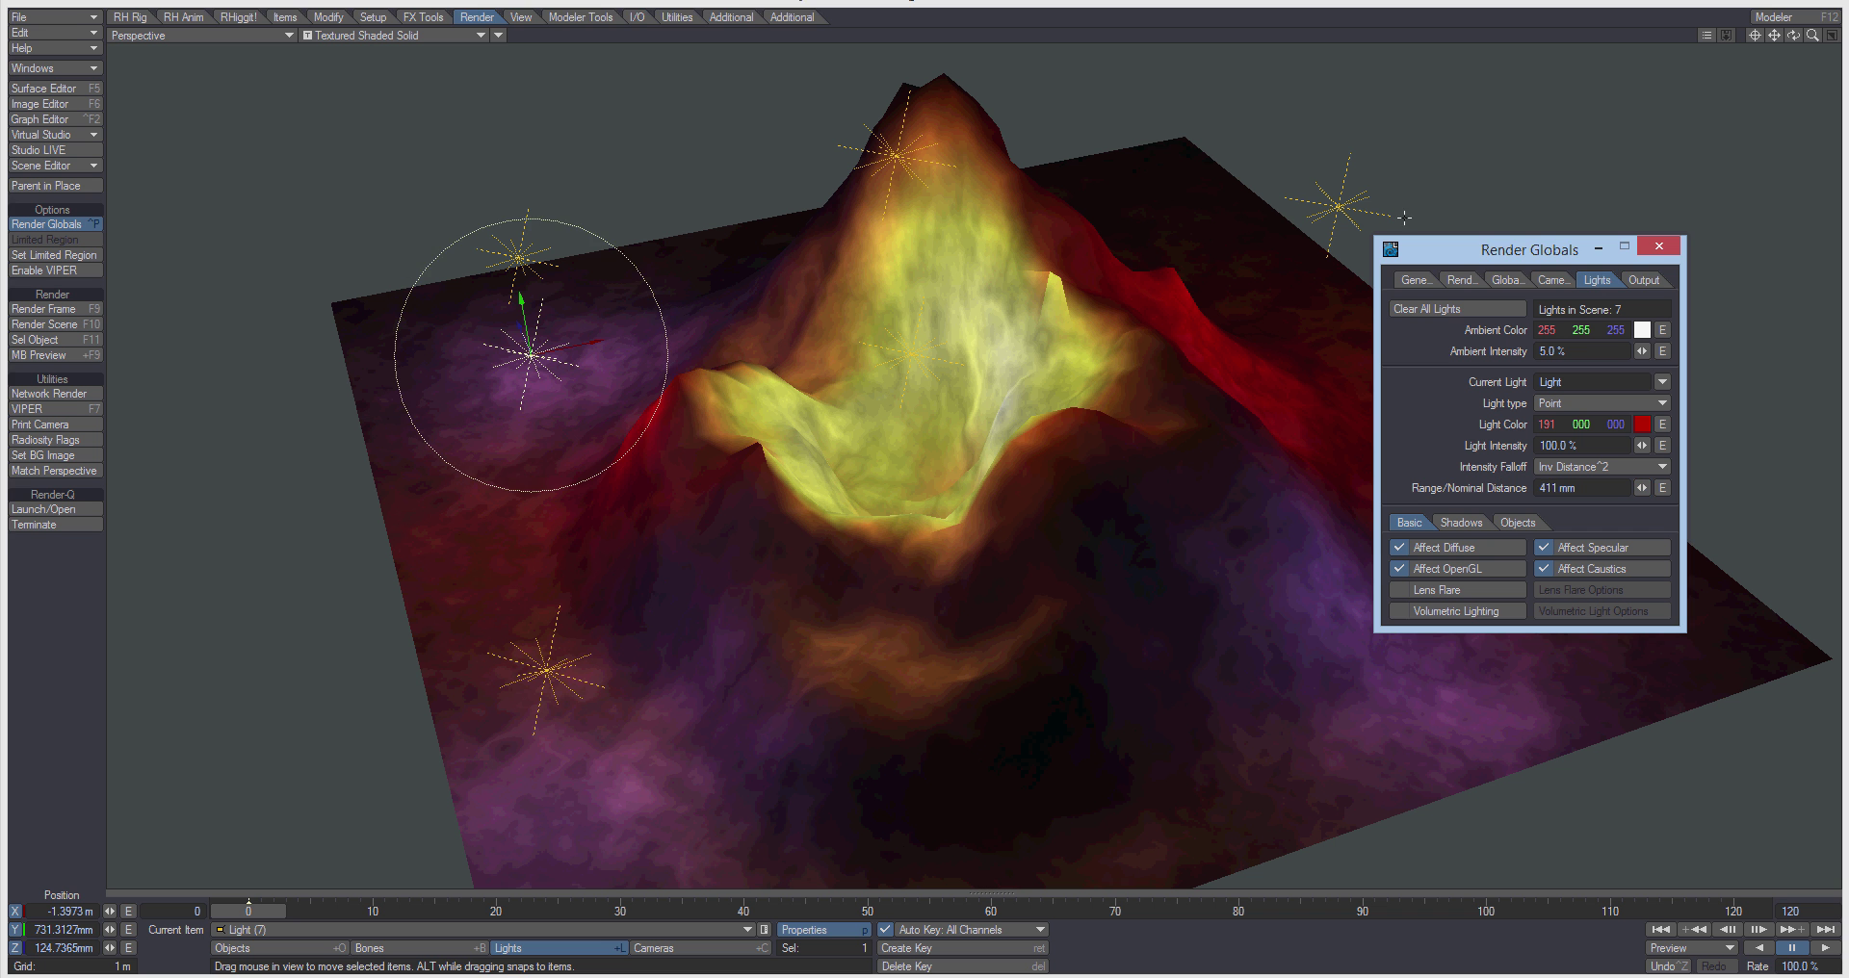
Select the first red light beside the peak and set its range to 495 mm.
{"action": "left_click", "coordinate": [1353, 209]}
{"action": "mouse_move", "coordinate": [1643, 488]}
{"action": "left_mouse_down"}
{"action": "mouse_move", "coordinate": [1599, 487]}
{"action": "mouse_move", "coordinate": [1652, 492]}
{"action": "left_mouse_up"}
{"action": "mouse_move", "coordinate": [1793, 34]}
{"action": "left_mouse_down"}
{"action": "mouse_move", "coordinate": [1810, 39]}
{"action": "mouse_move", "coordinate": [1774, 47]}
{"action": "left_mouse_up"}
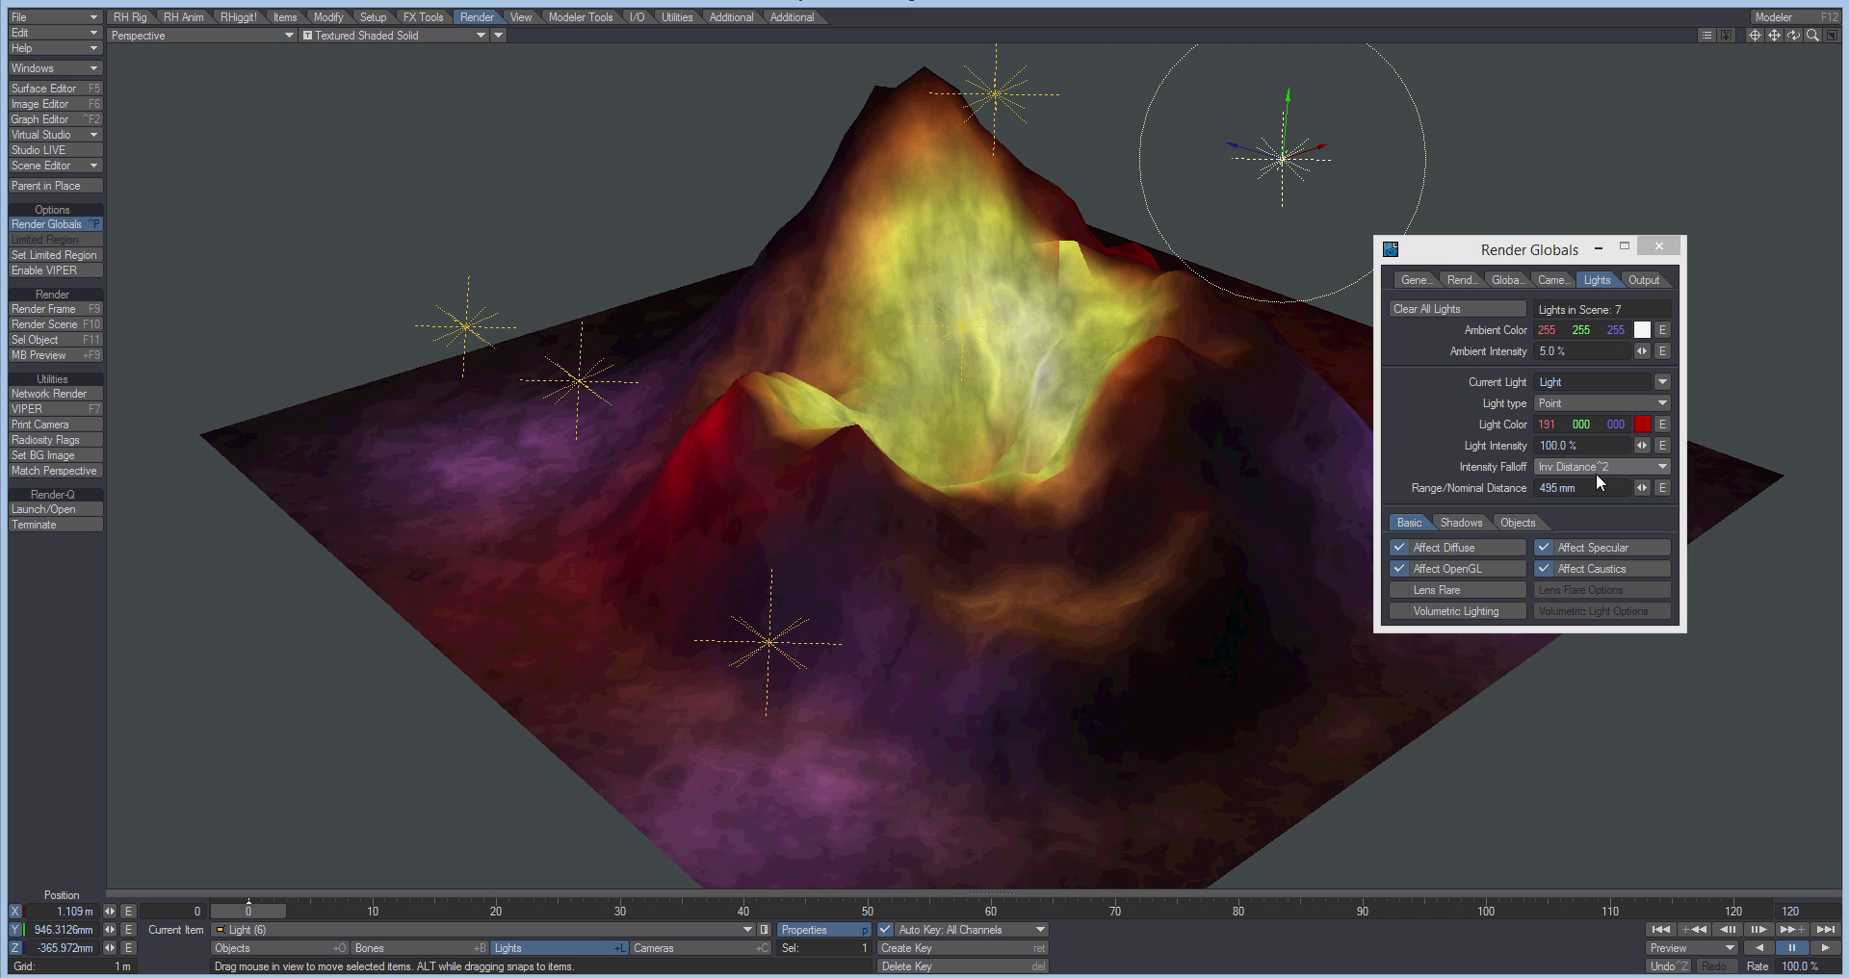
{"action": "left_click_drag", "start_coordinate": [1813, 34], "coordinate": [1820, 38]}
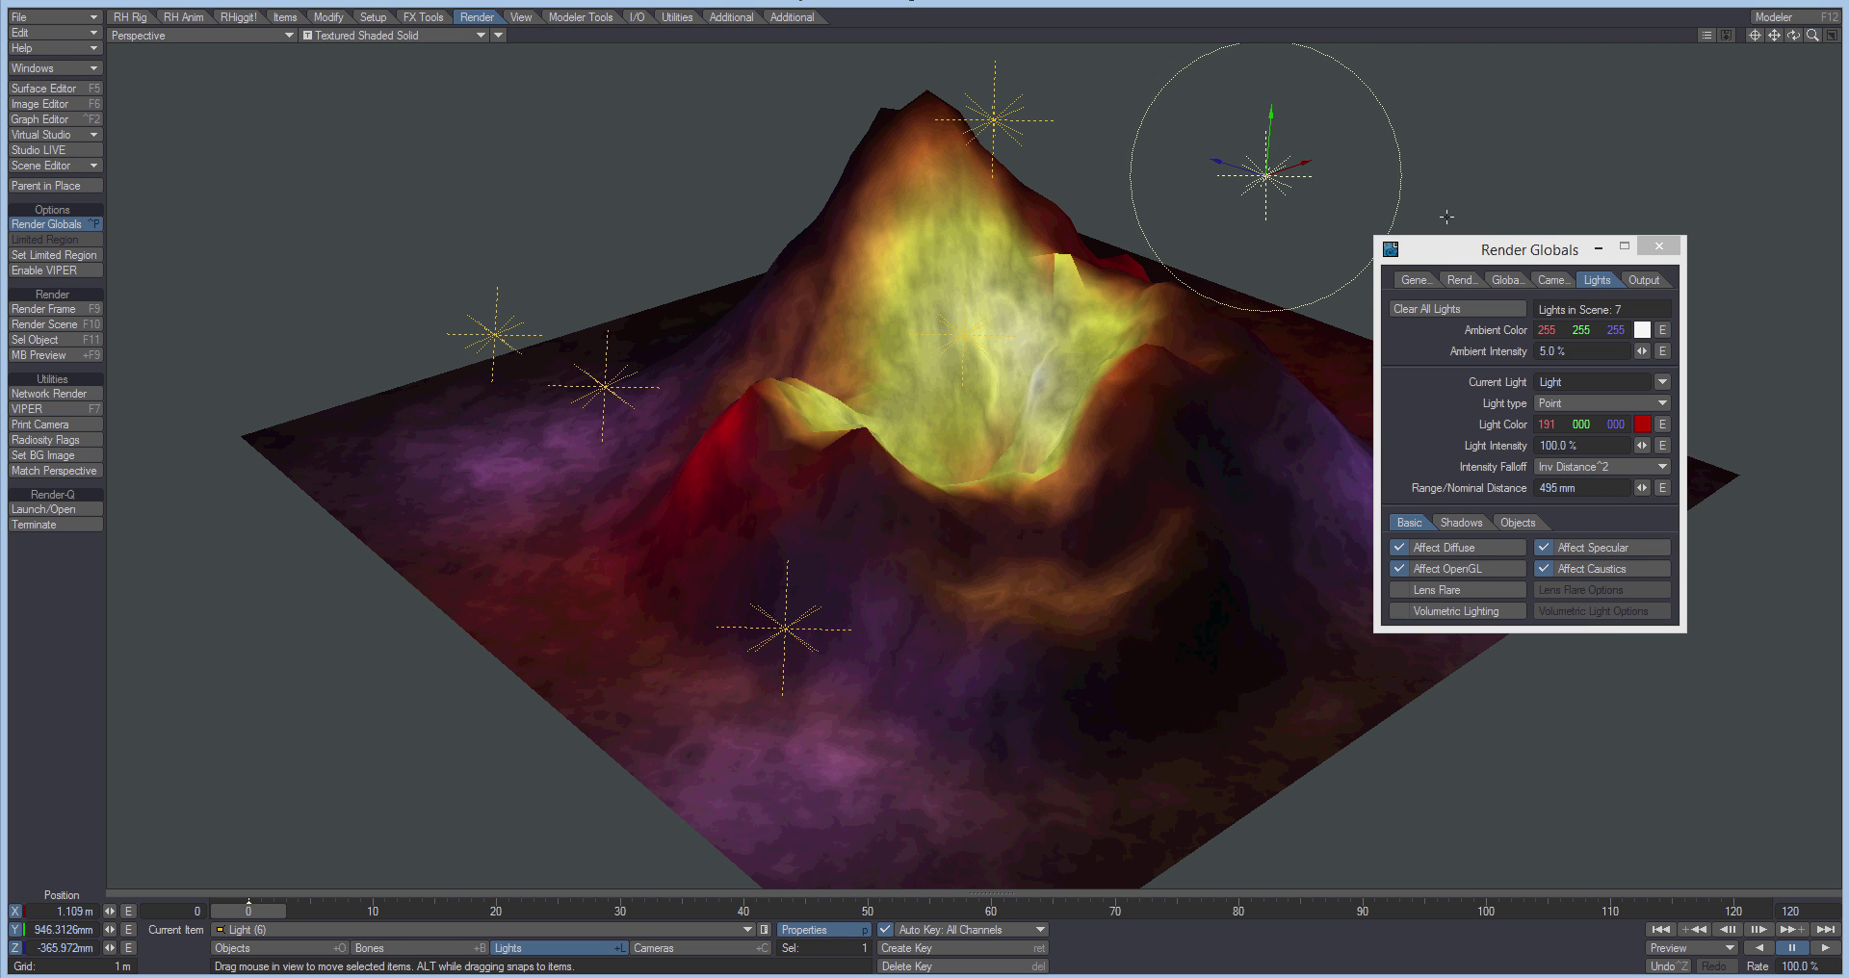
Clone the red light and place the copy behind the mountain at about X 906 mm, Y 946 mm, Z 611 mm.
{"action": "left_click_drag", "start_coordinate": [1551, 249], "coordinate": [1681, 270]}
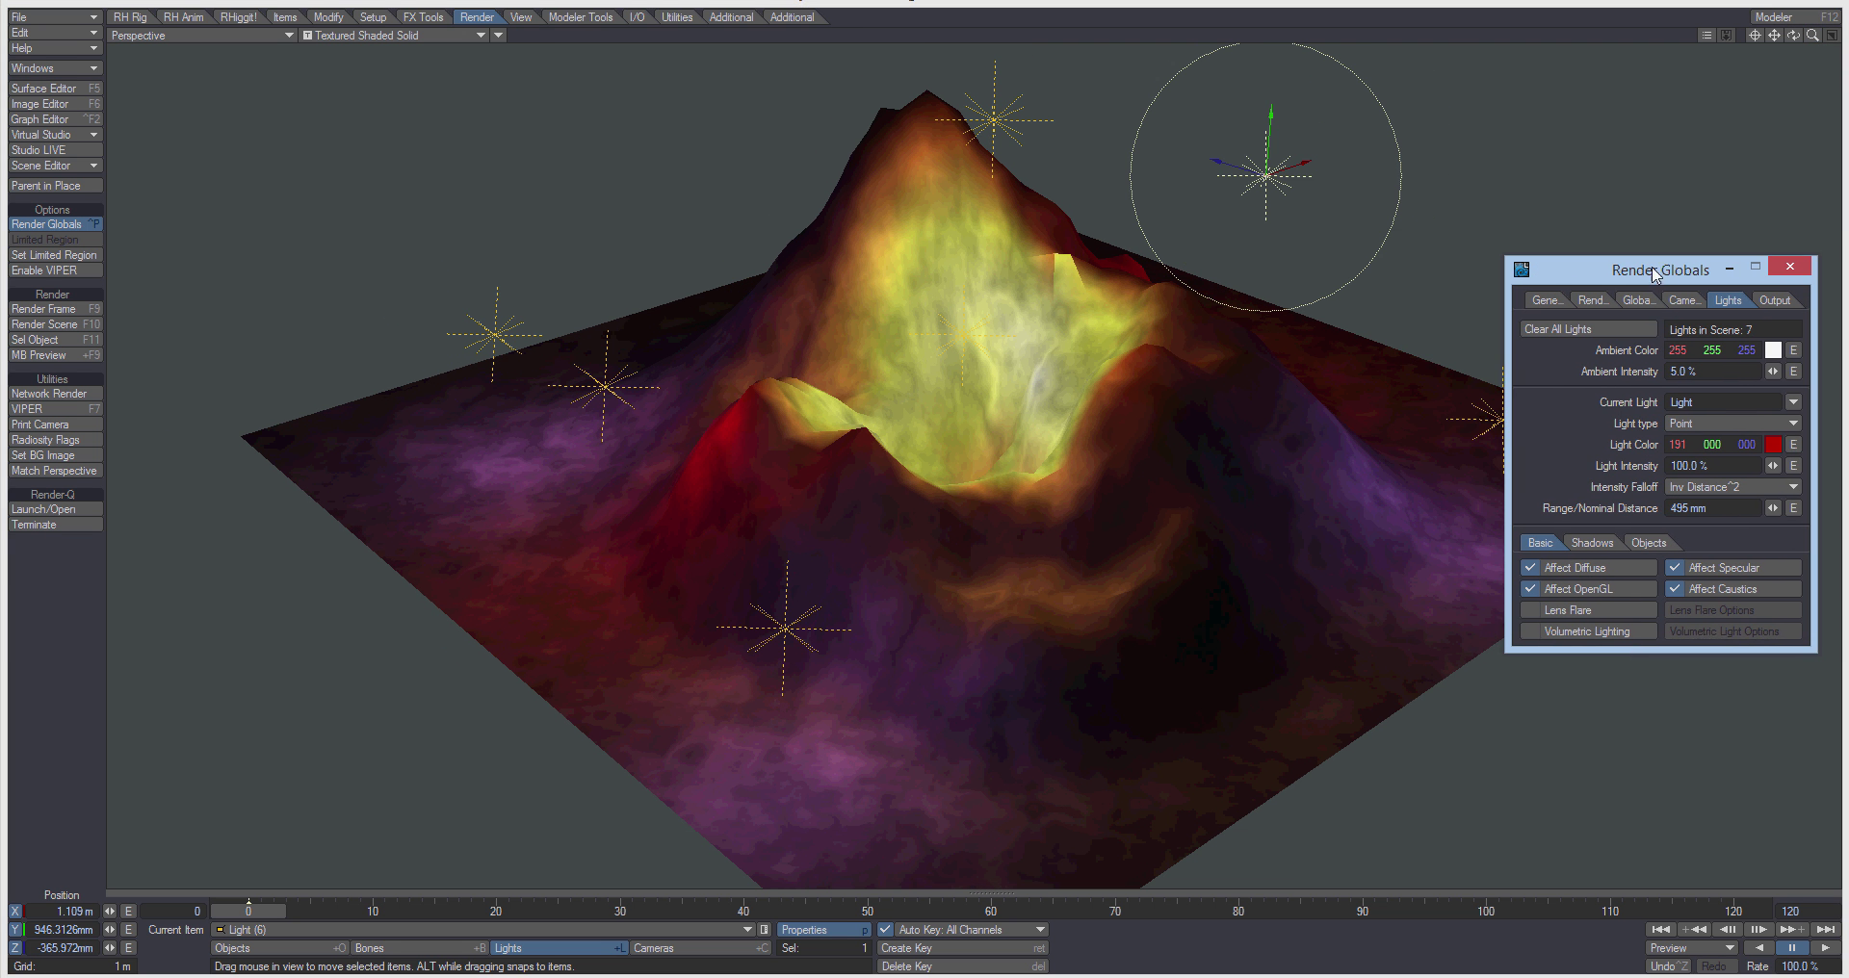
{"action": "left_click_drag", "start_coordinate": [1794, 37], "coordinate": [1648, 86]}
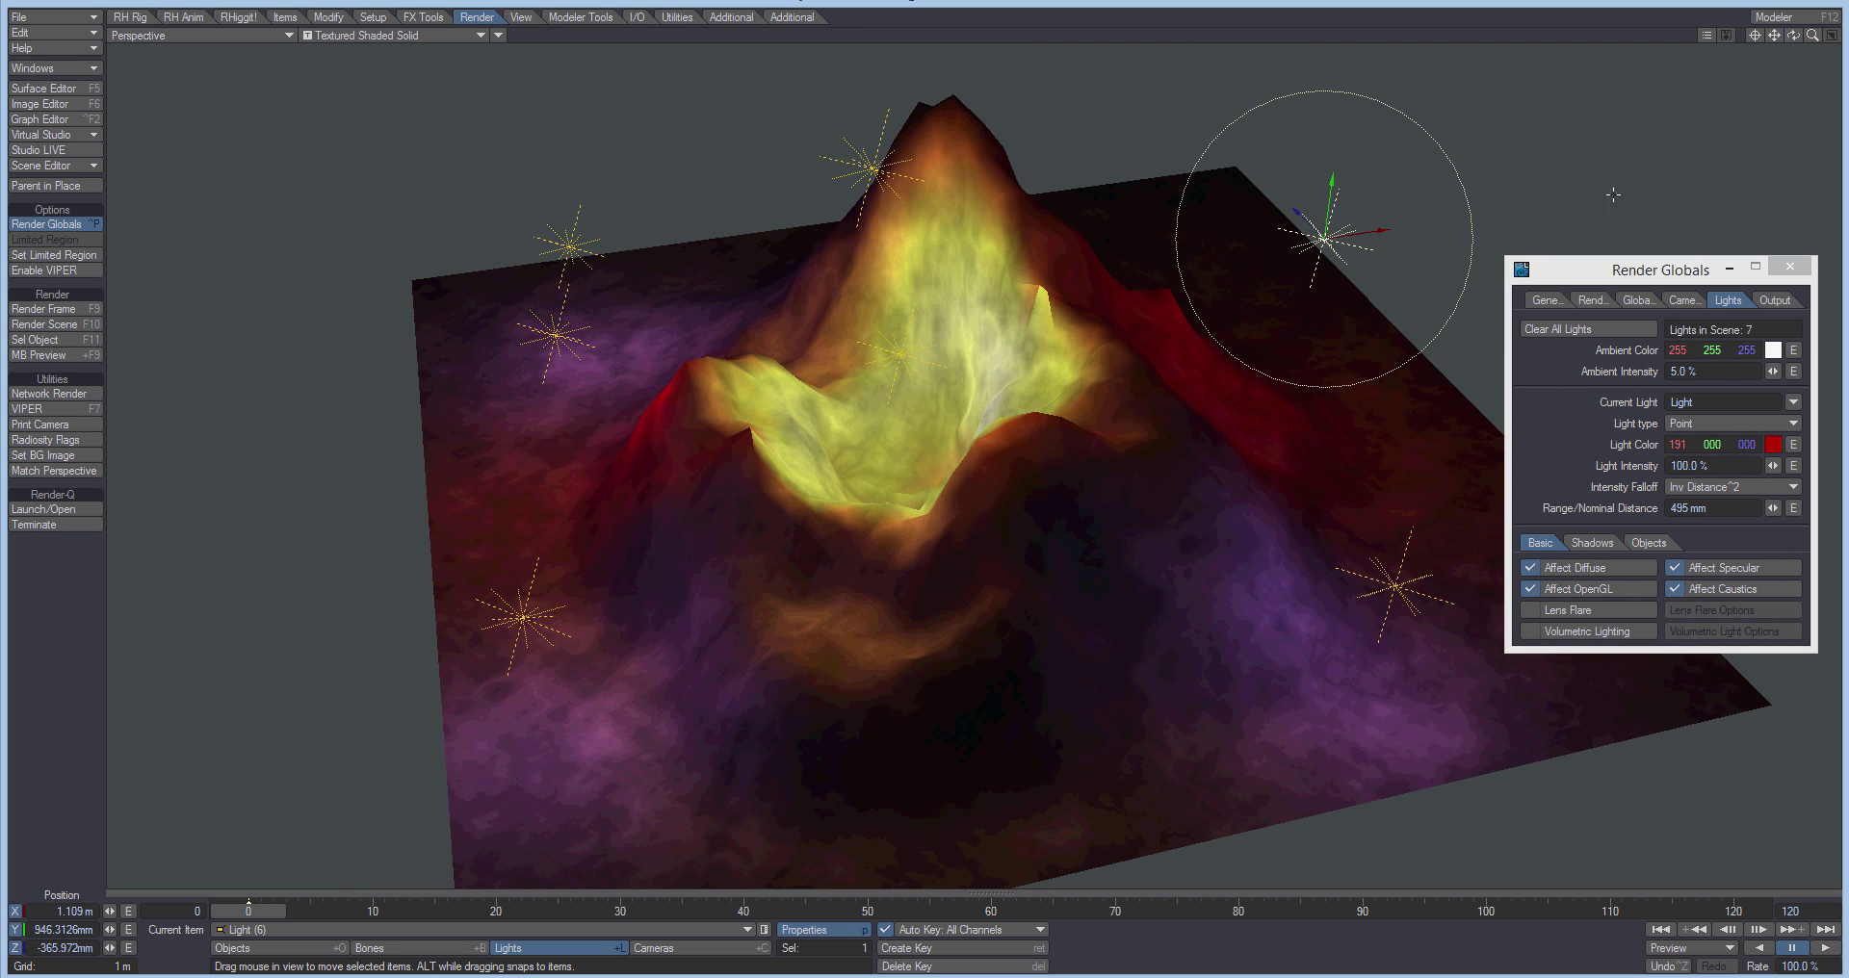
{"action": "key", "text": "ctrl+c"}
{"action": "left_click_drag", "start_coordinate": [1431, 406], "coordinate": [1267, 294]}
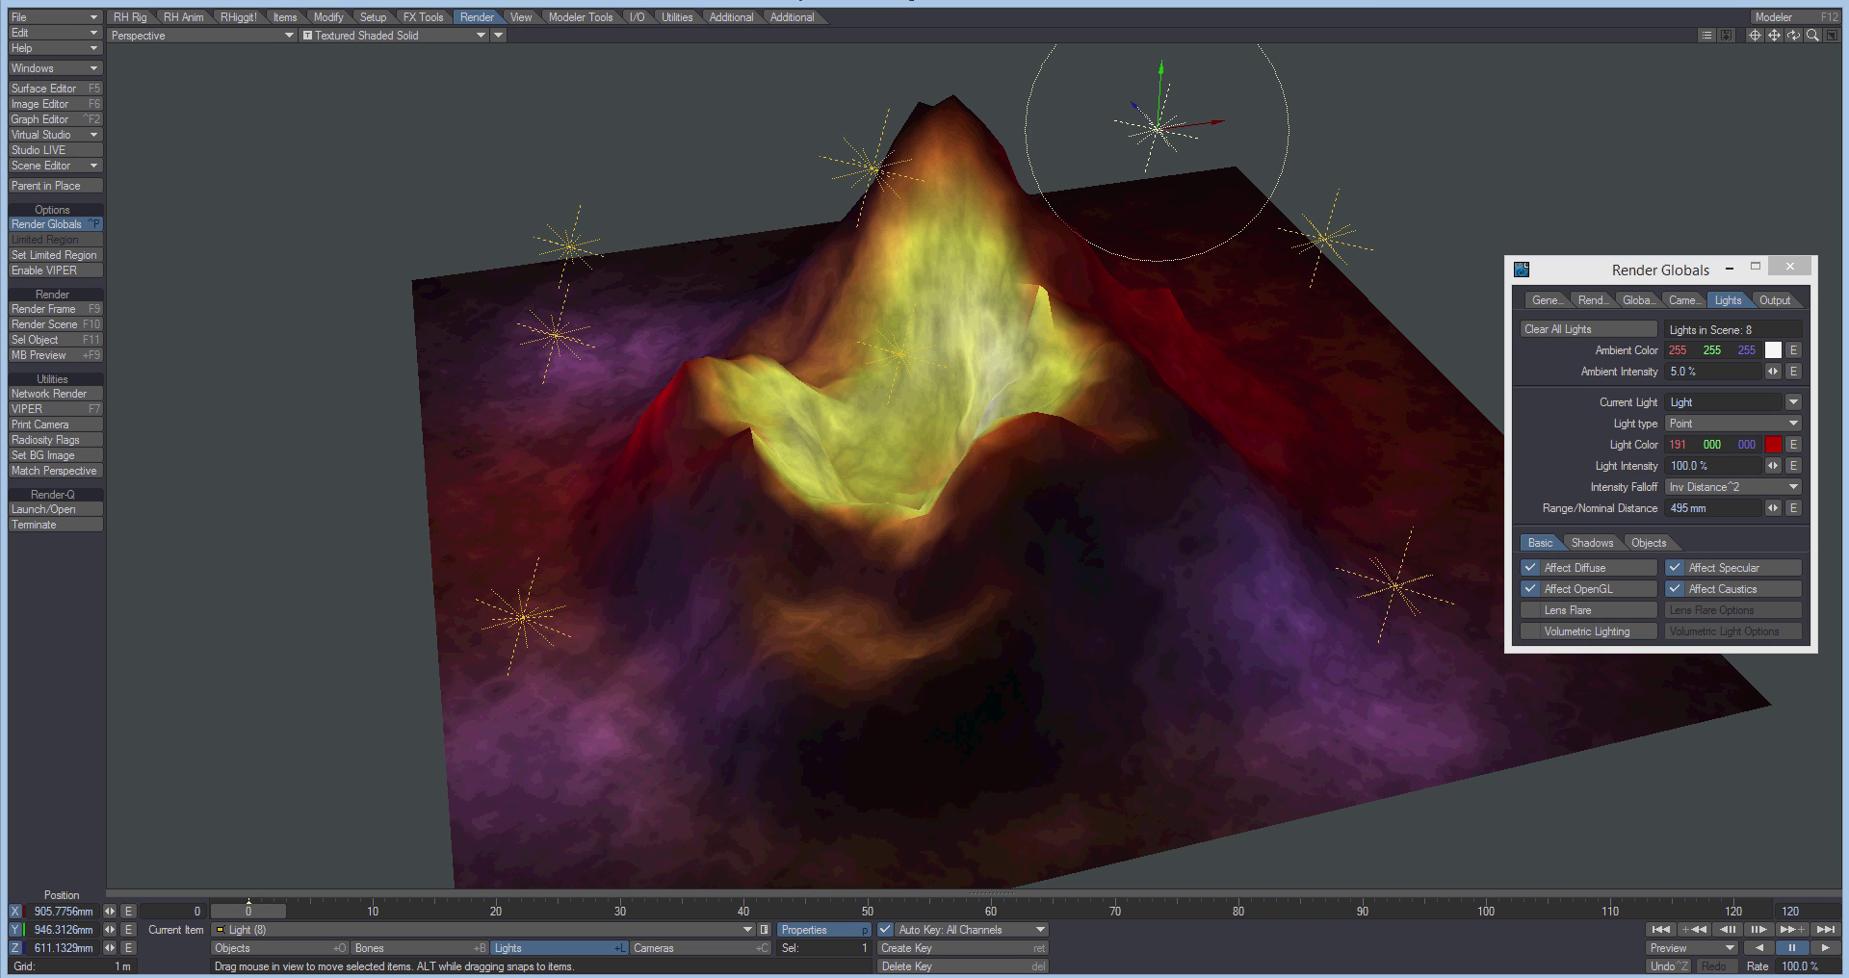
Change the newest light's color to teal with RGB 0, 191, 191.
{"action": "left_click", "coordinate": [1773, 444]}
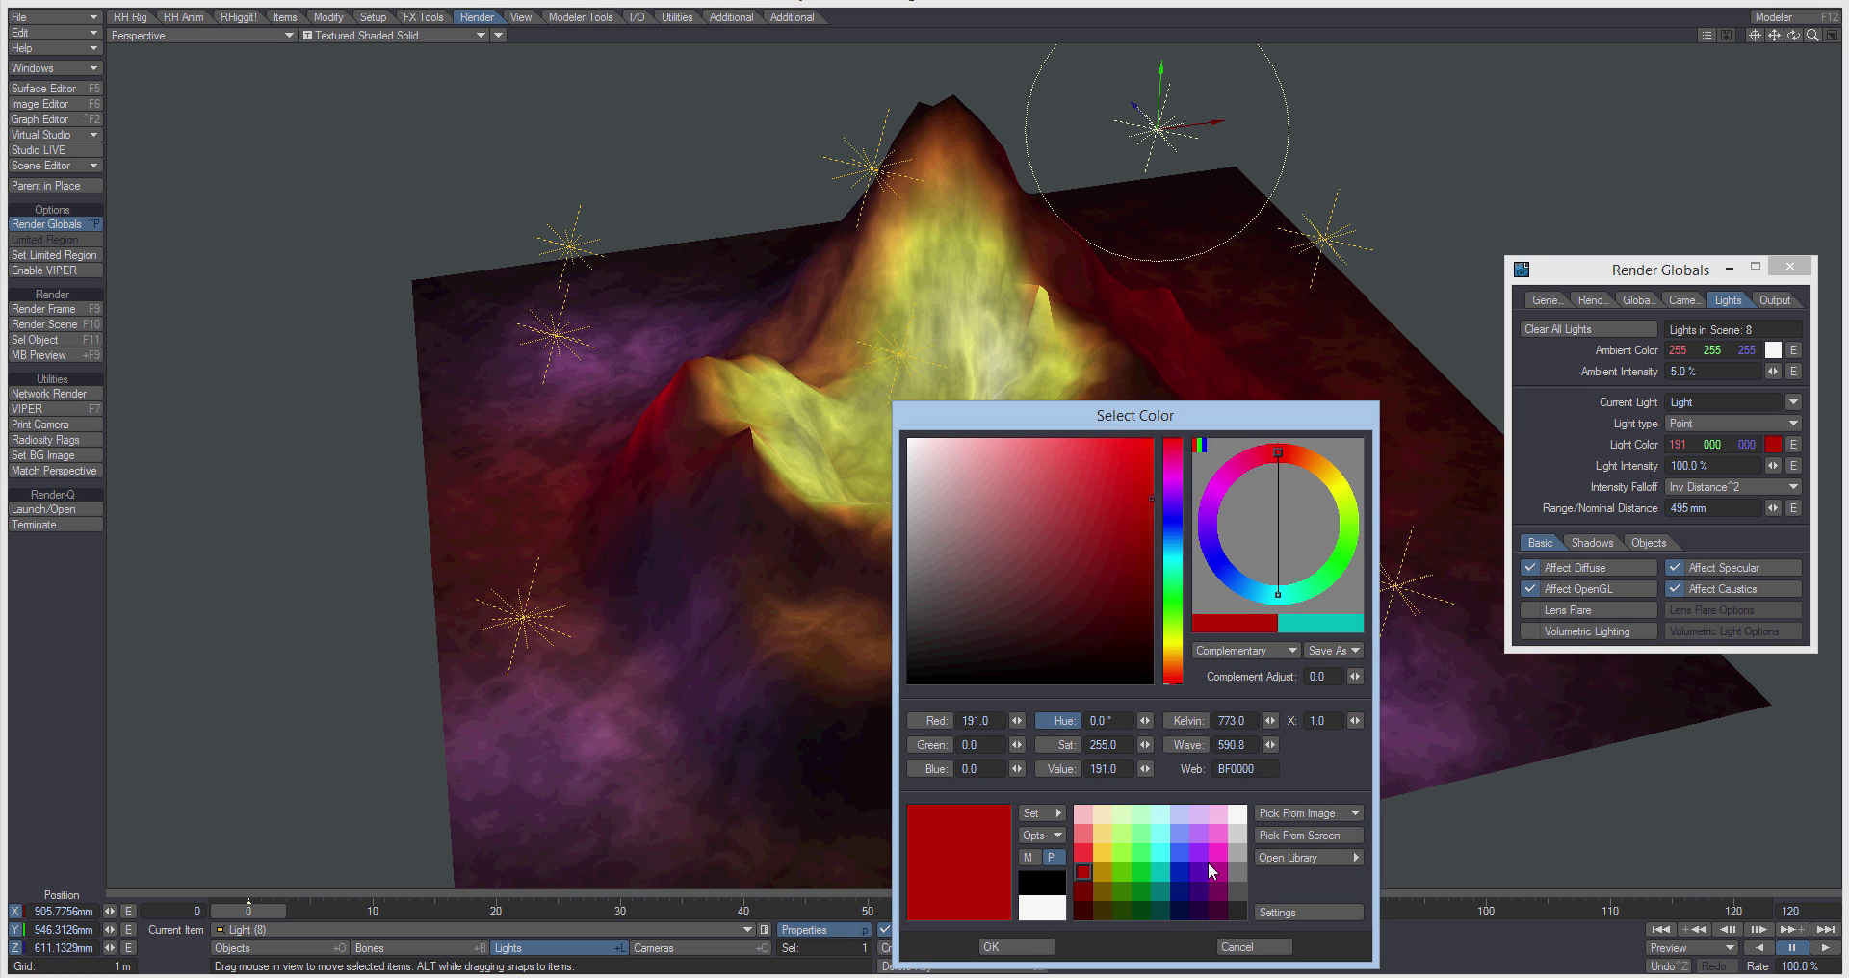
{"action": "left_click", "coordinate": [1162, 870]}
{"action": "left_click", "coordinate": [1017, 947]}
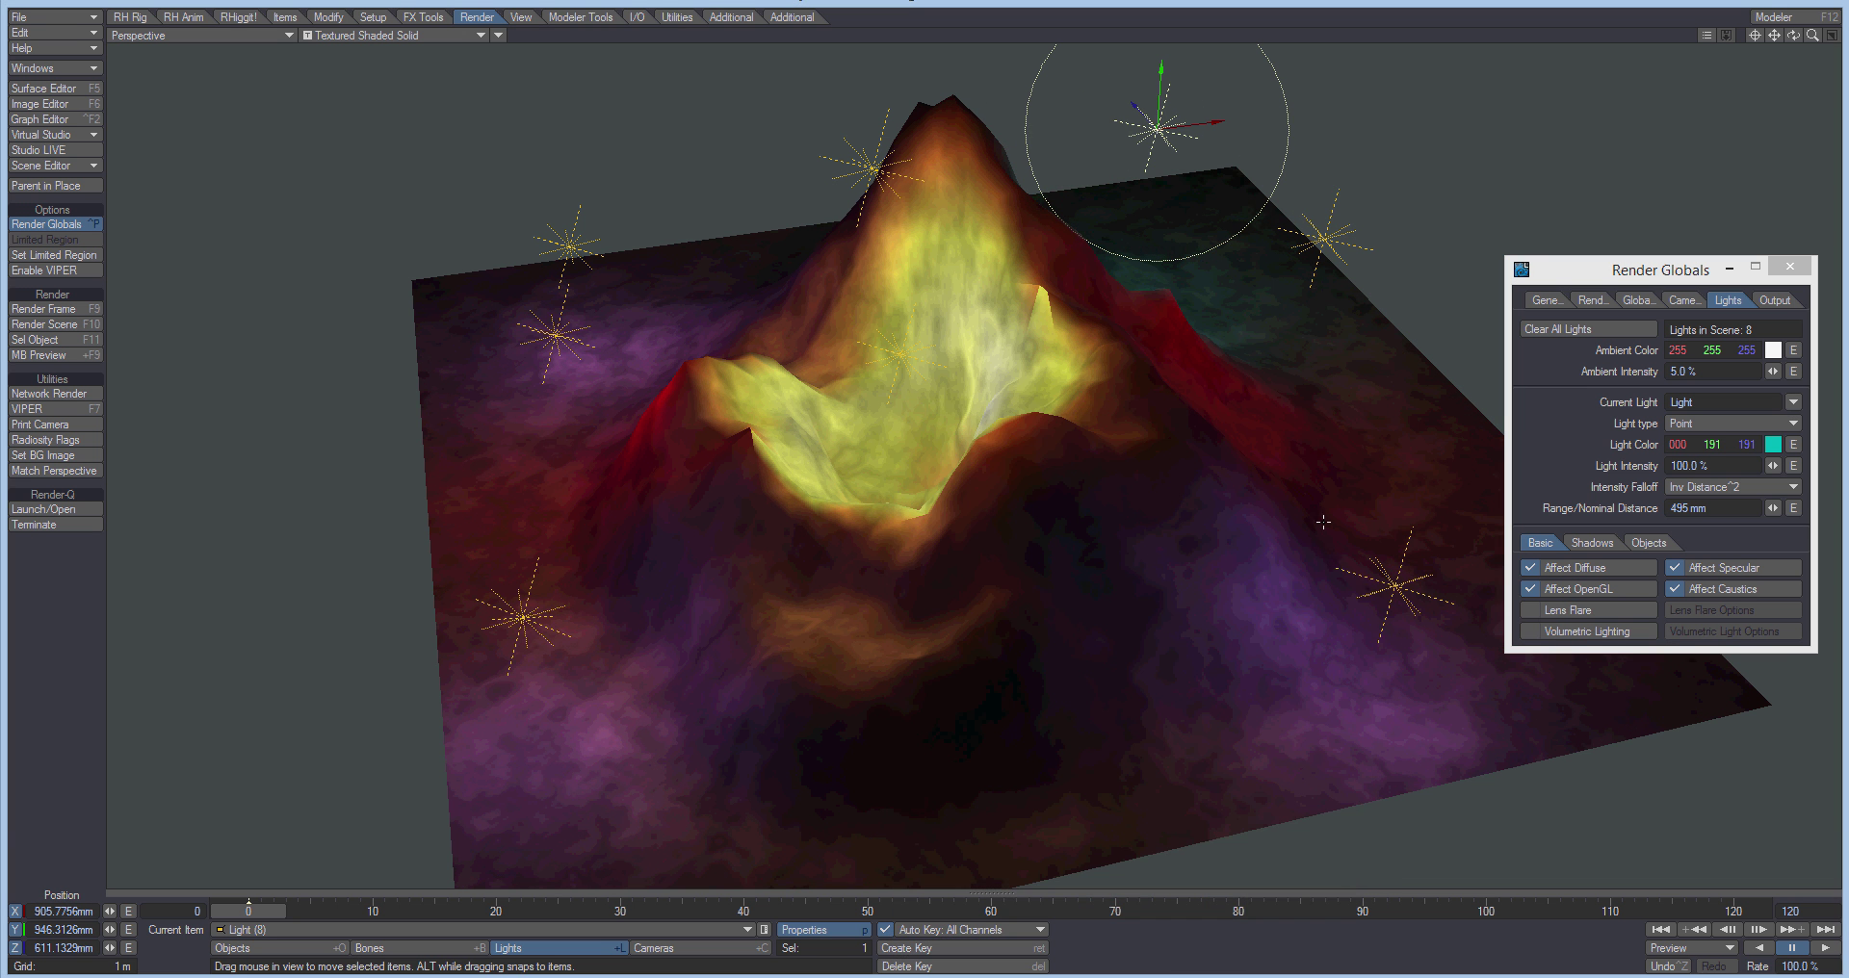
Move the teal light in front of the mountain's flank to about X 1.210 m, Y 1.116 m, Z -1.097 m and close its properties.
{"action": "left_click_drag", "start_coordinate": [1166, 134], "coordinate": [1336, 327]}
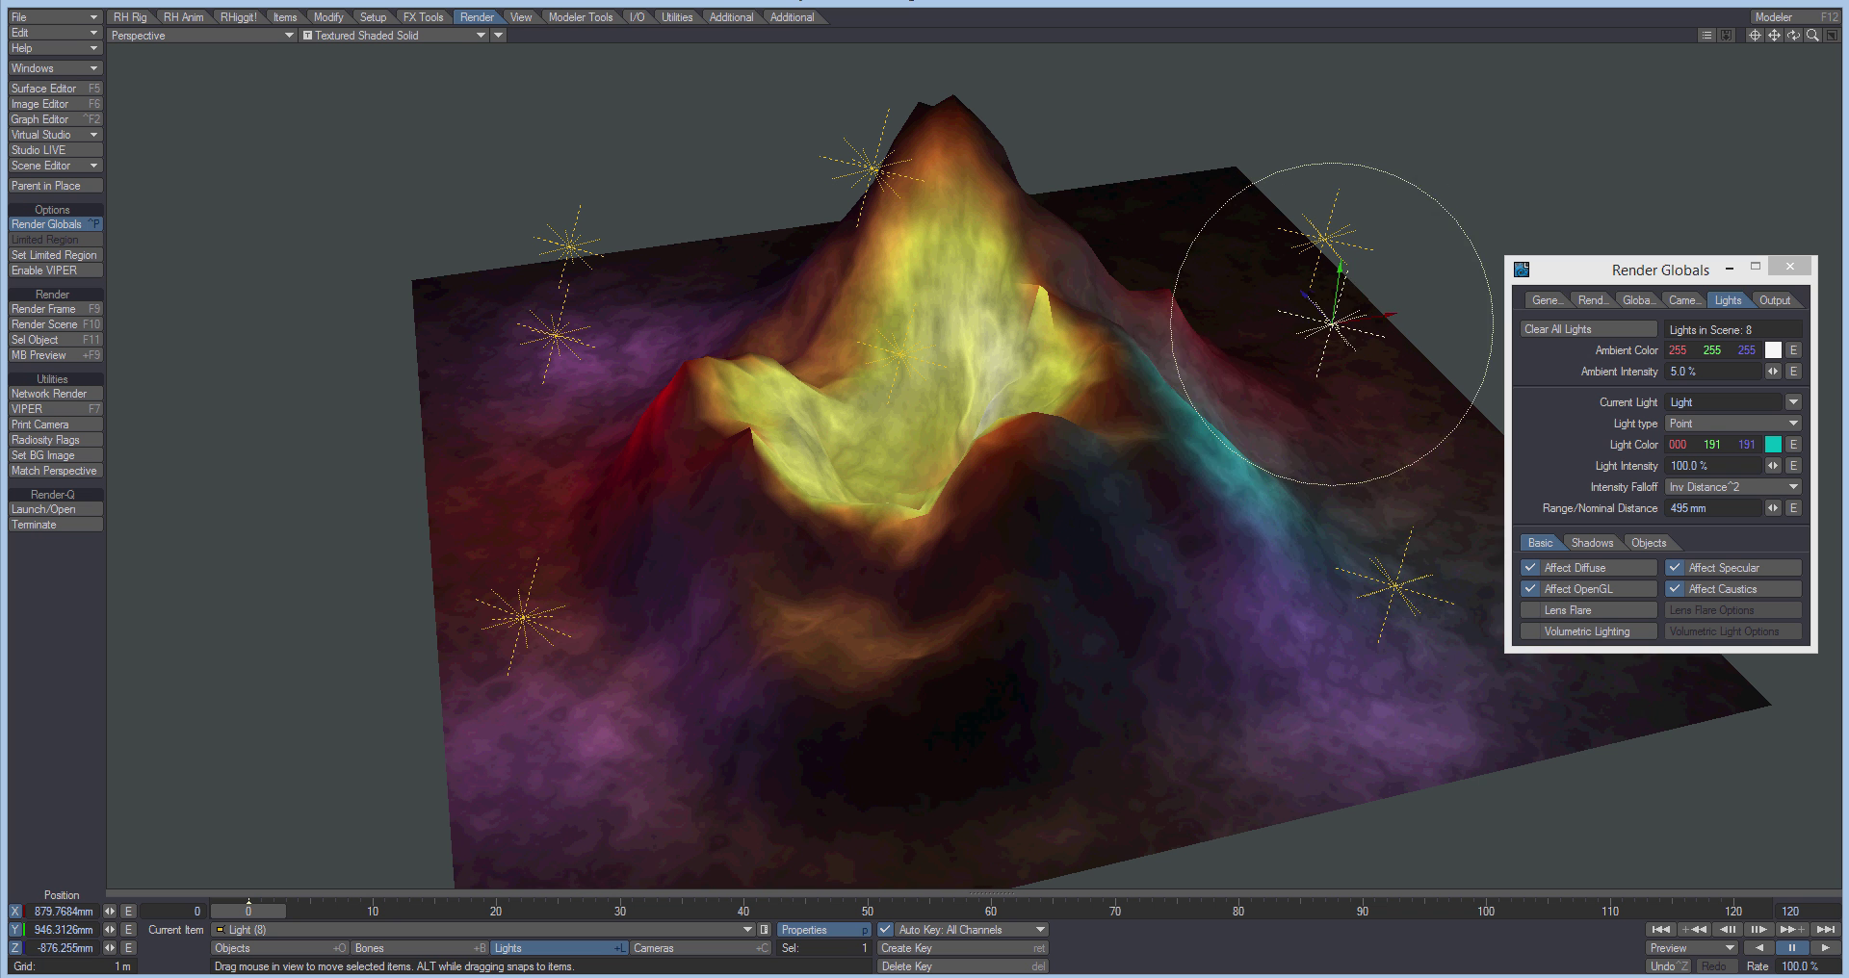
{"action": "right_click_drag", "start_coordinate": [1337, 328], "coordinate": [1356, 160]}
{"action": "left_click_drag", "start_coordinate": [1356, 157], "coordinate": [1324, 262]}
{"action": "left_click_drag", "start_coordinate": [1362, 388], "coordinate": [1502, 381]}
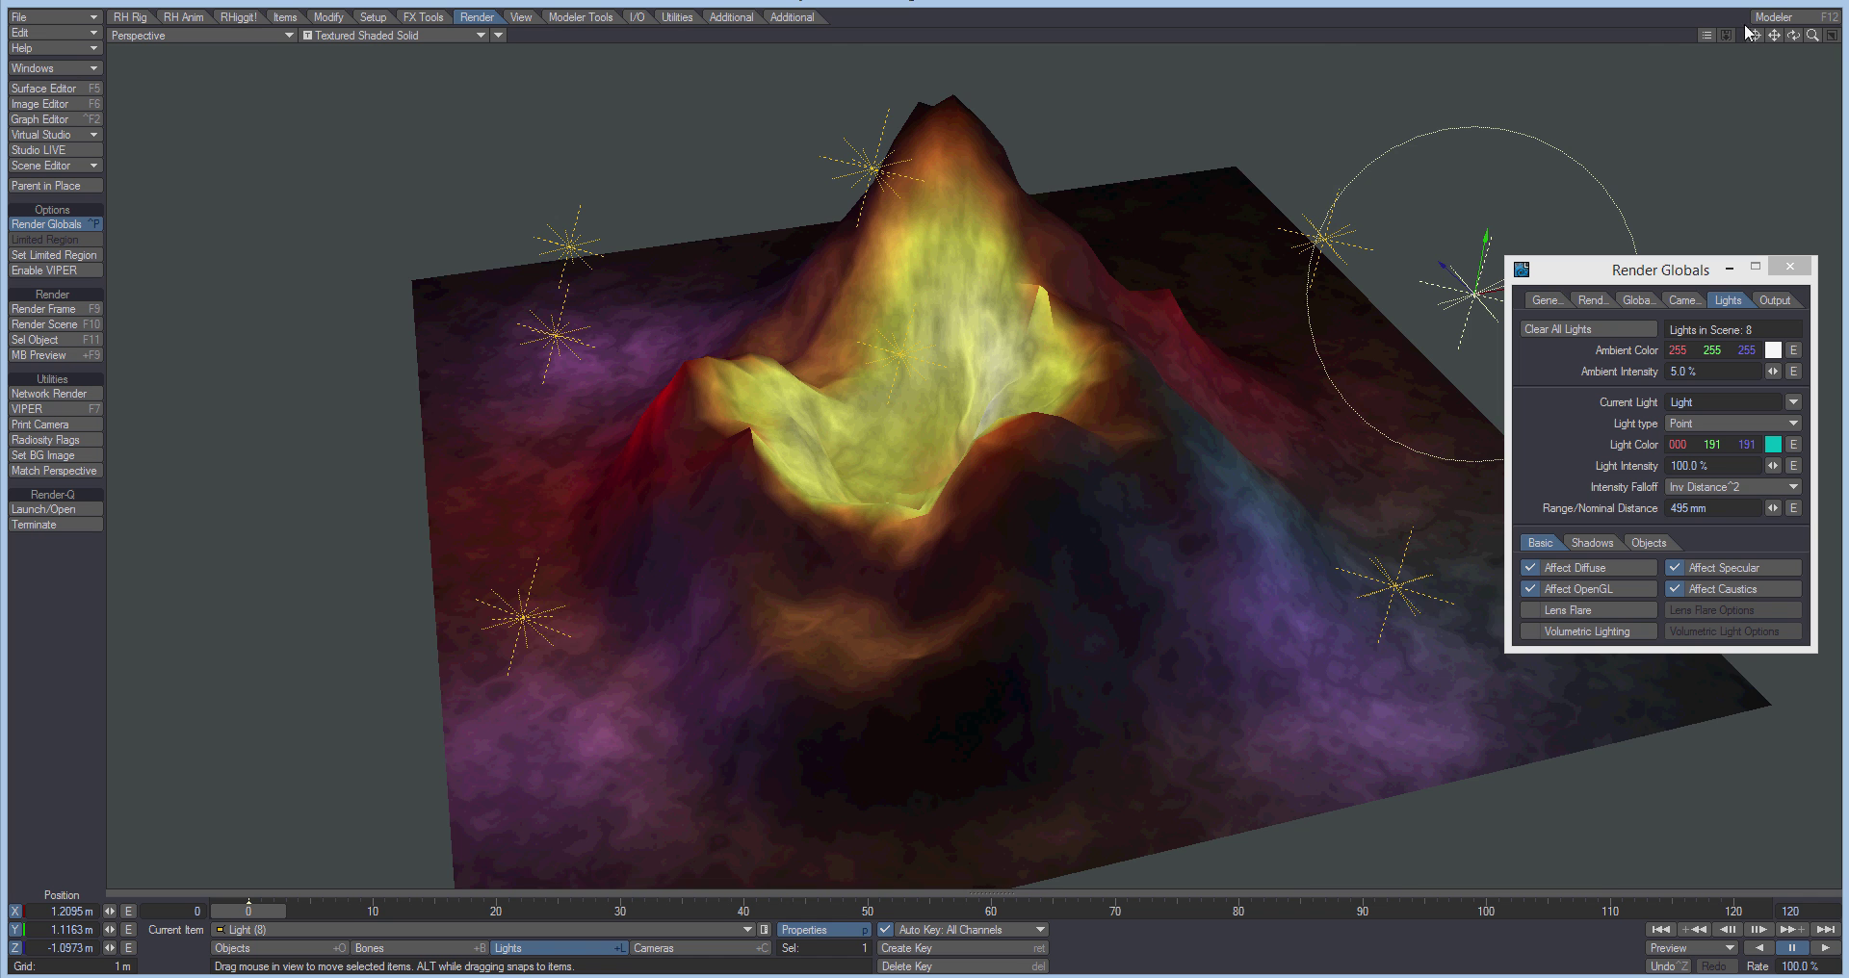
{"action": "mouse_move", "coordinate": [1793, 34]}
{"action": "left_mouse_down"}
{"action": "mouse_move", "coordinate": [1844, 40]}
{"action": "mouse_move", "coordinate": [1734, 22]}
{"action": "mouse_move", "coordinate": [1813, 39]}
{"action": "left_mouse_up"}
{"action": "left_click", "coordinate": [1790, 267]}
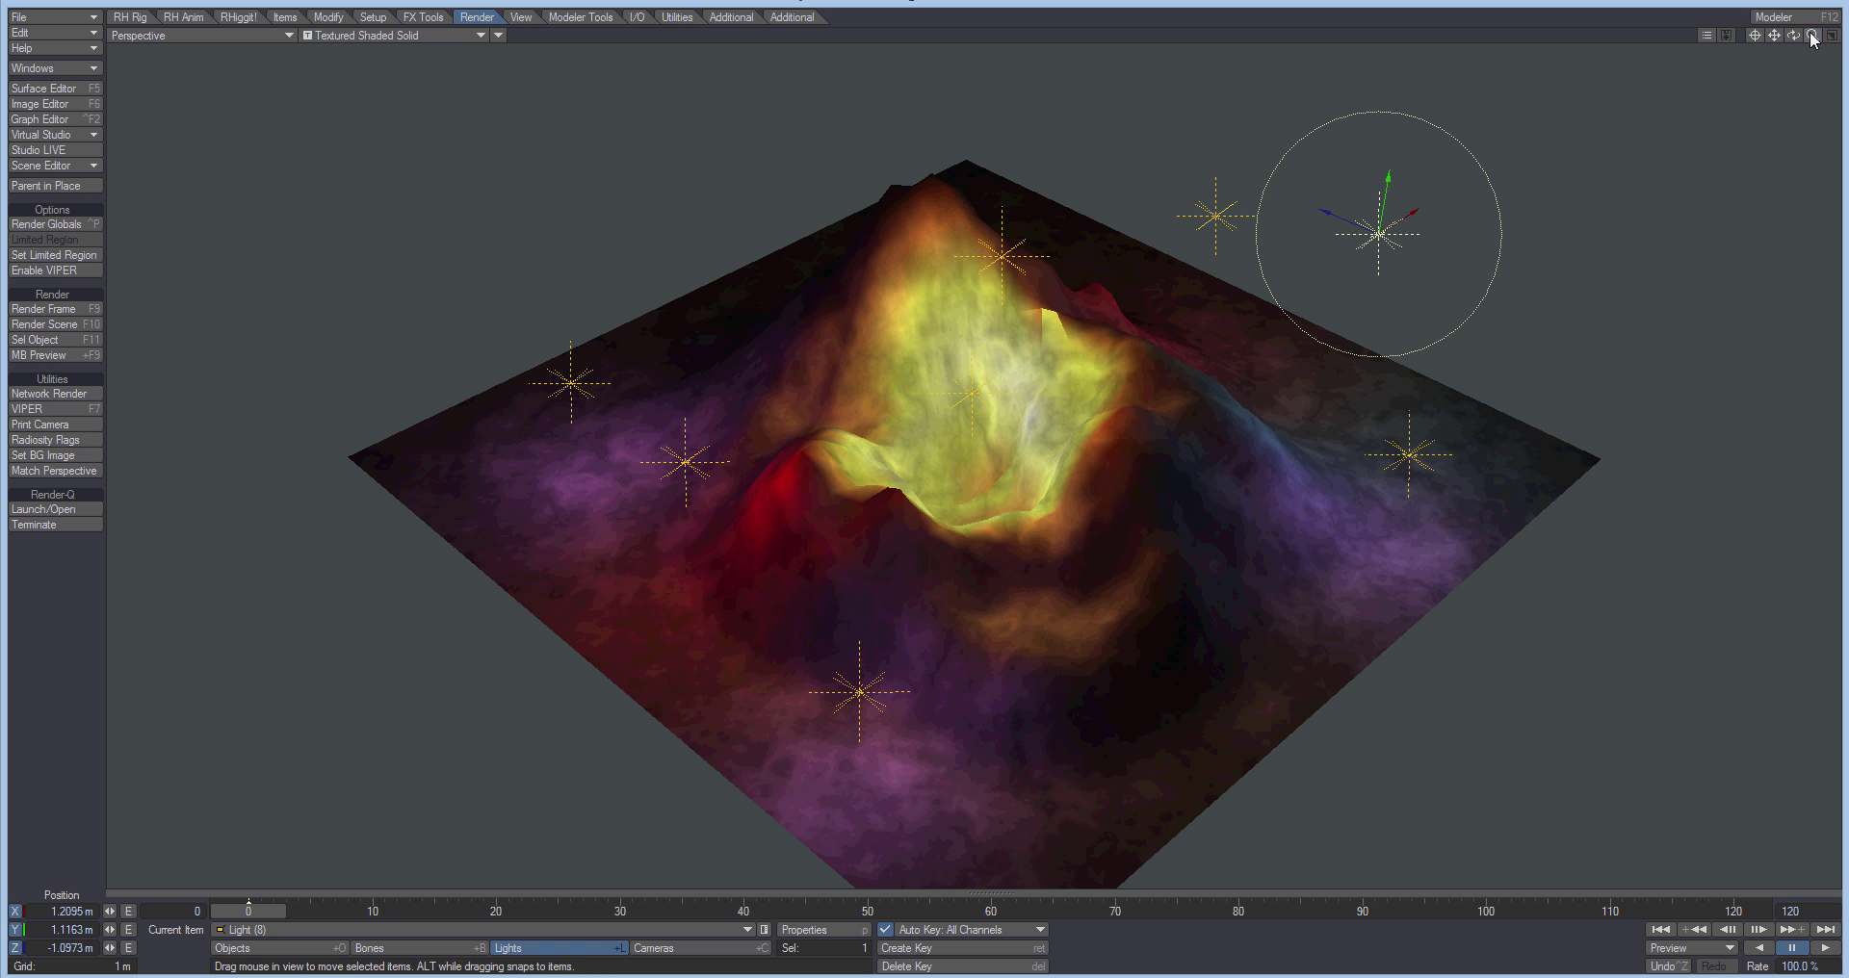
Add a Surface Baker shader to the terrain's Default surface, open its settings and close the Surface Editor.
{"action": "left_click", "coordinate": [44, 87]}
{"action": "left_click", "coordinate": [1188, 255]}
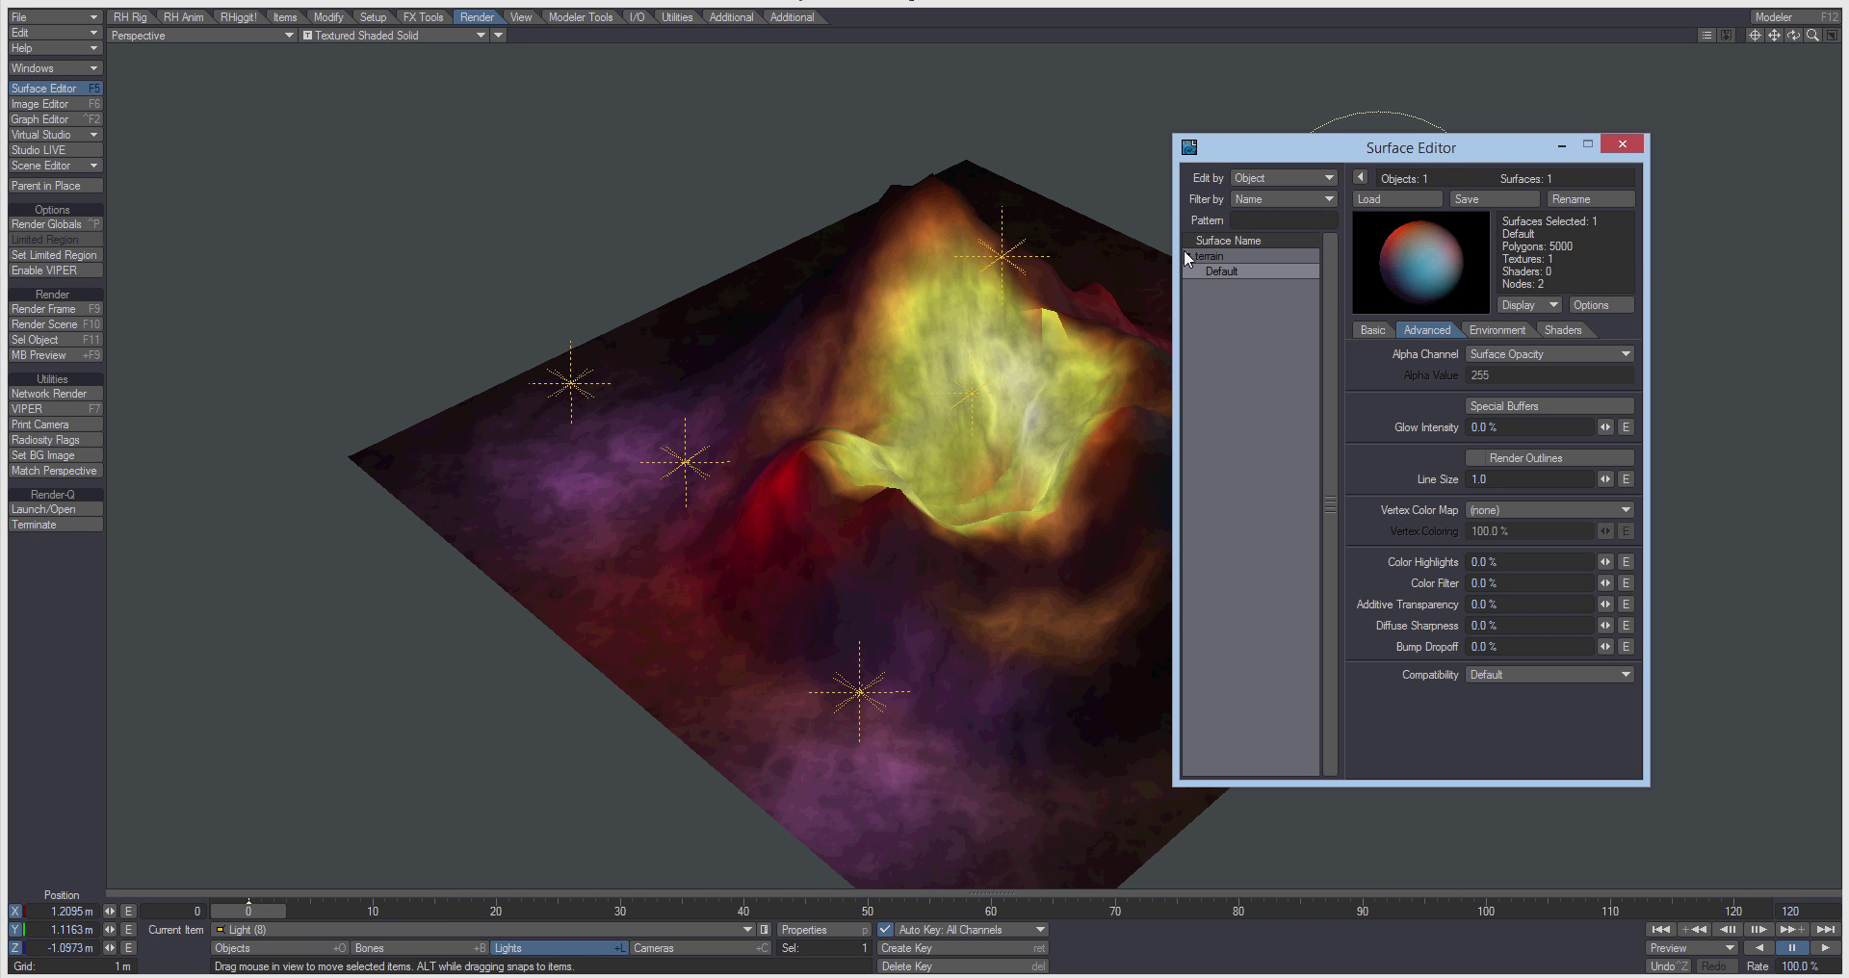
{"action": "left_click", "coordinate": [1203, 273]}
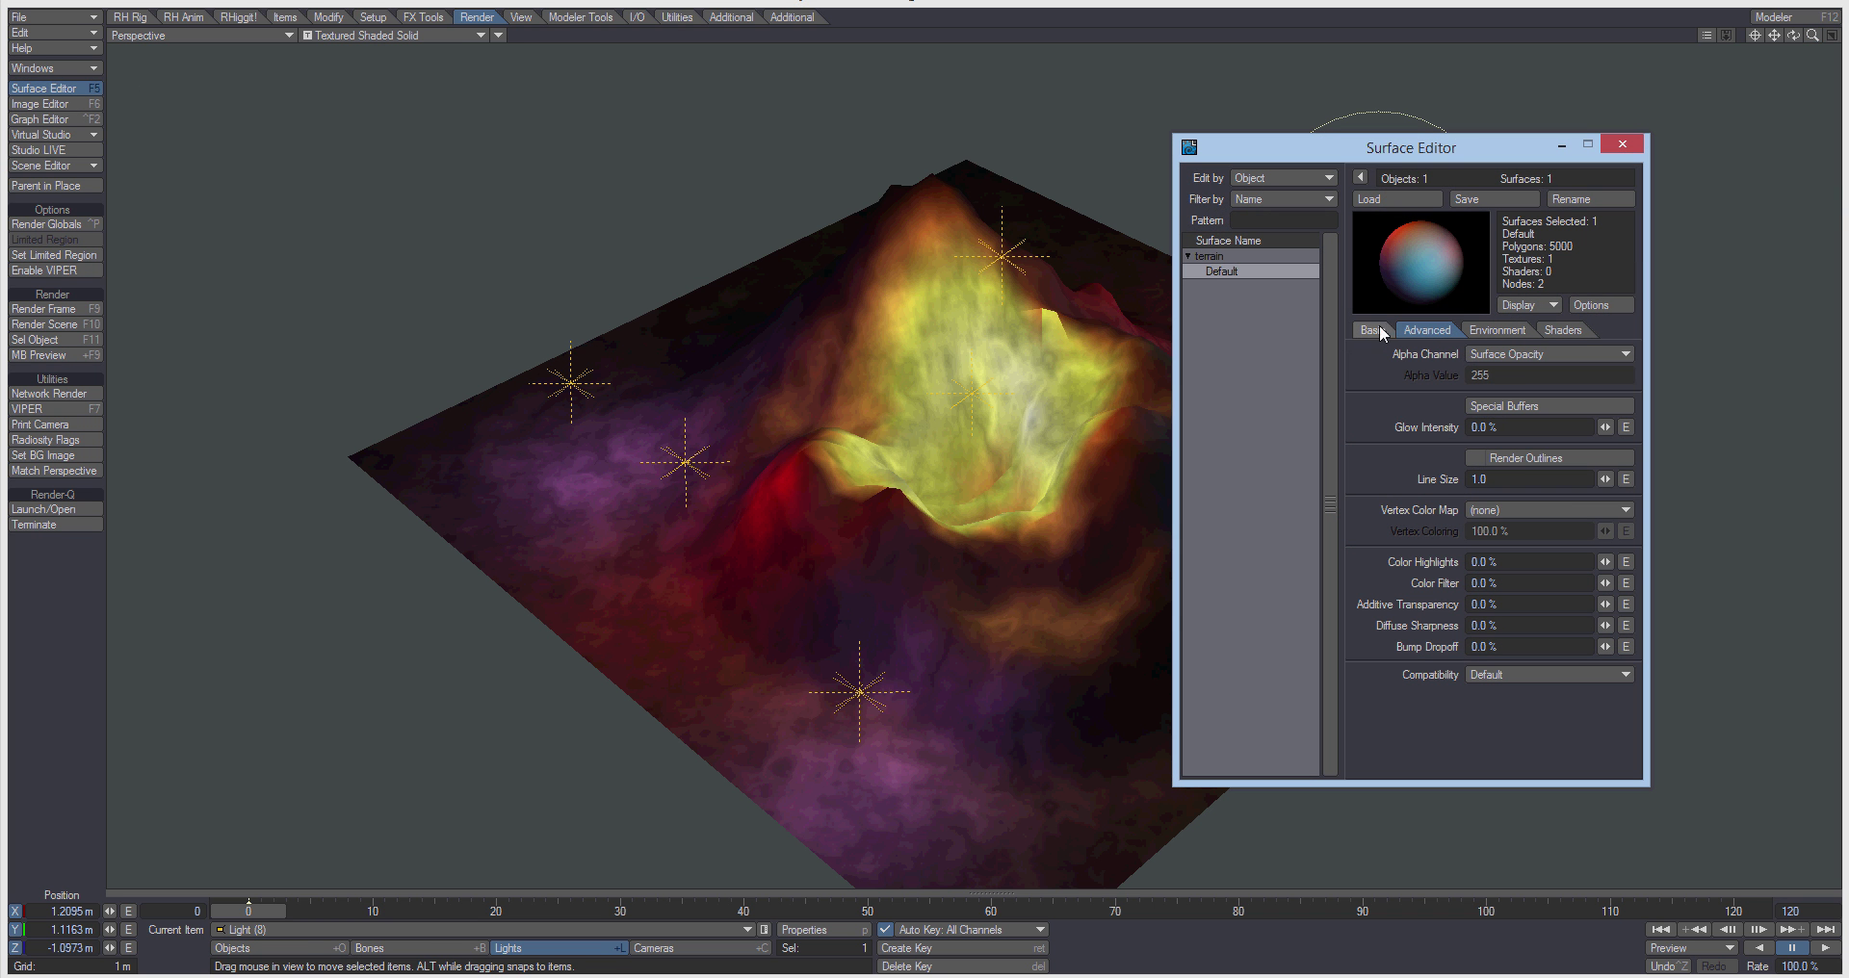
{"action": "left_click", "coordinate": [1563, 331]}
{"action": "left_click", "coordinate": [1470, 355]}
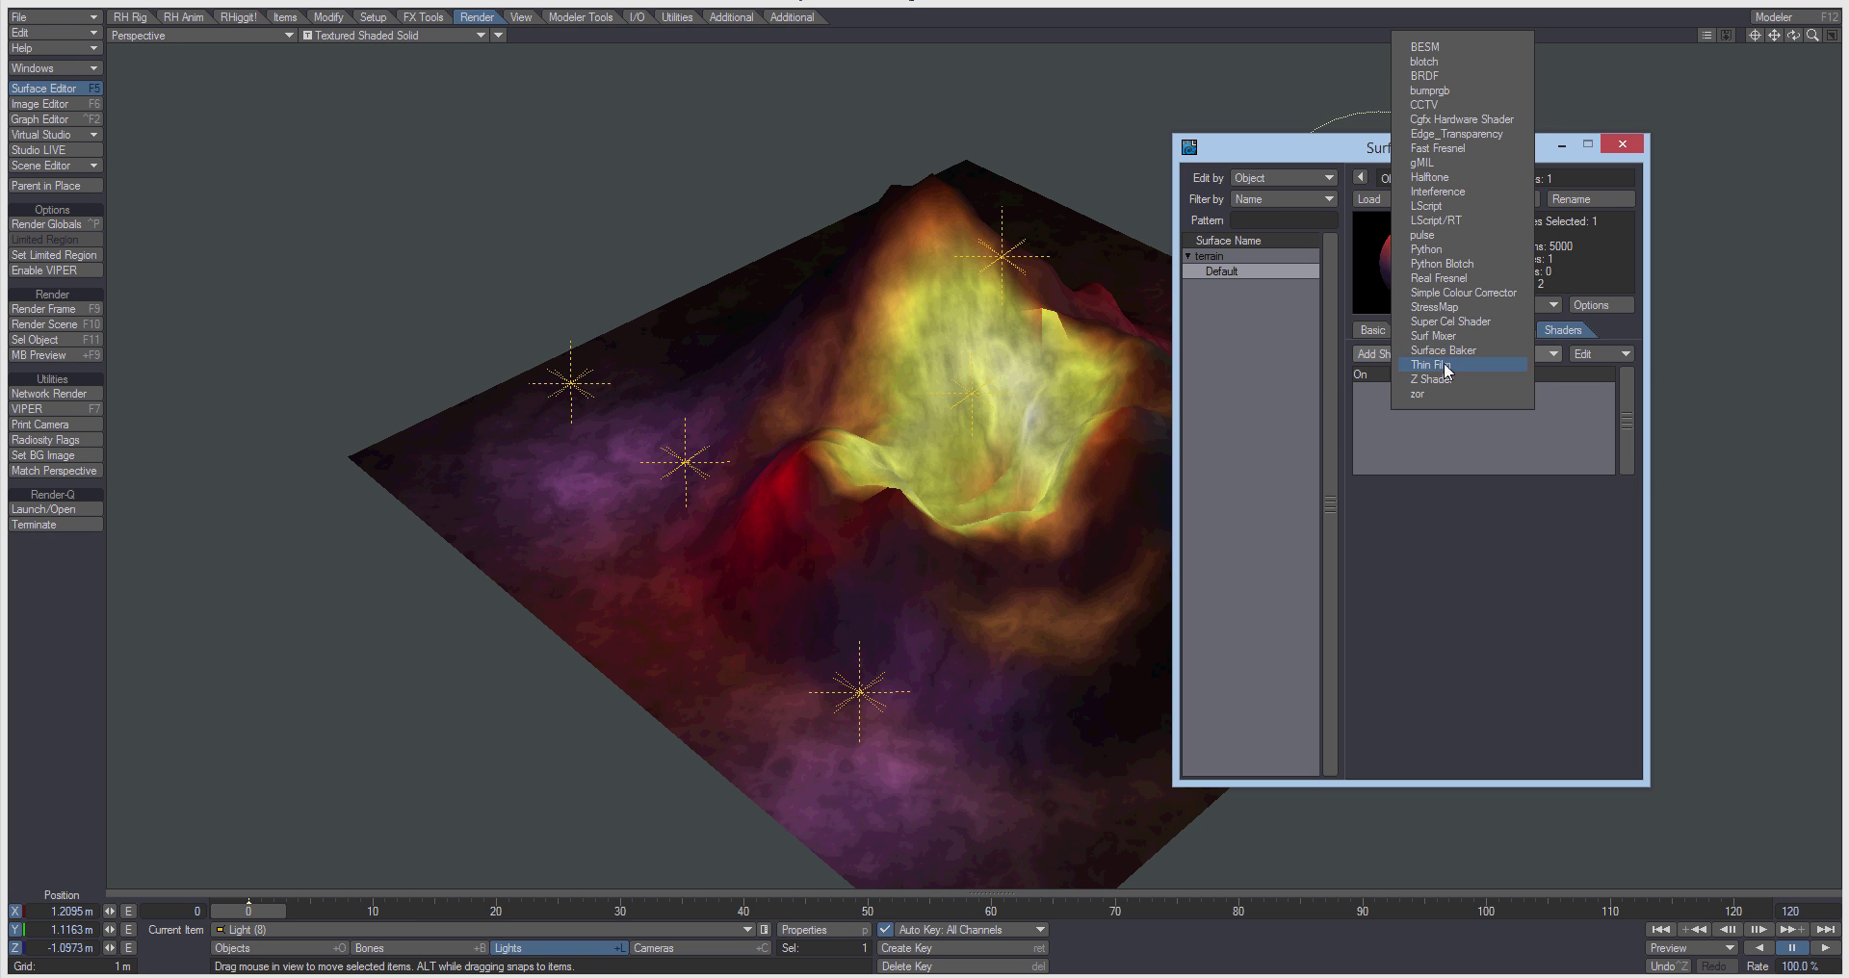
{"action": "left_click", "coordinate": [1462, 352]}
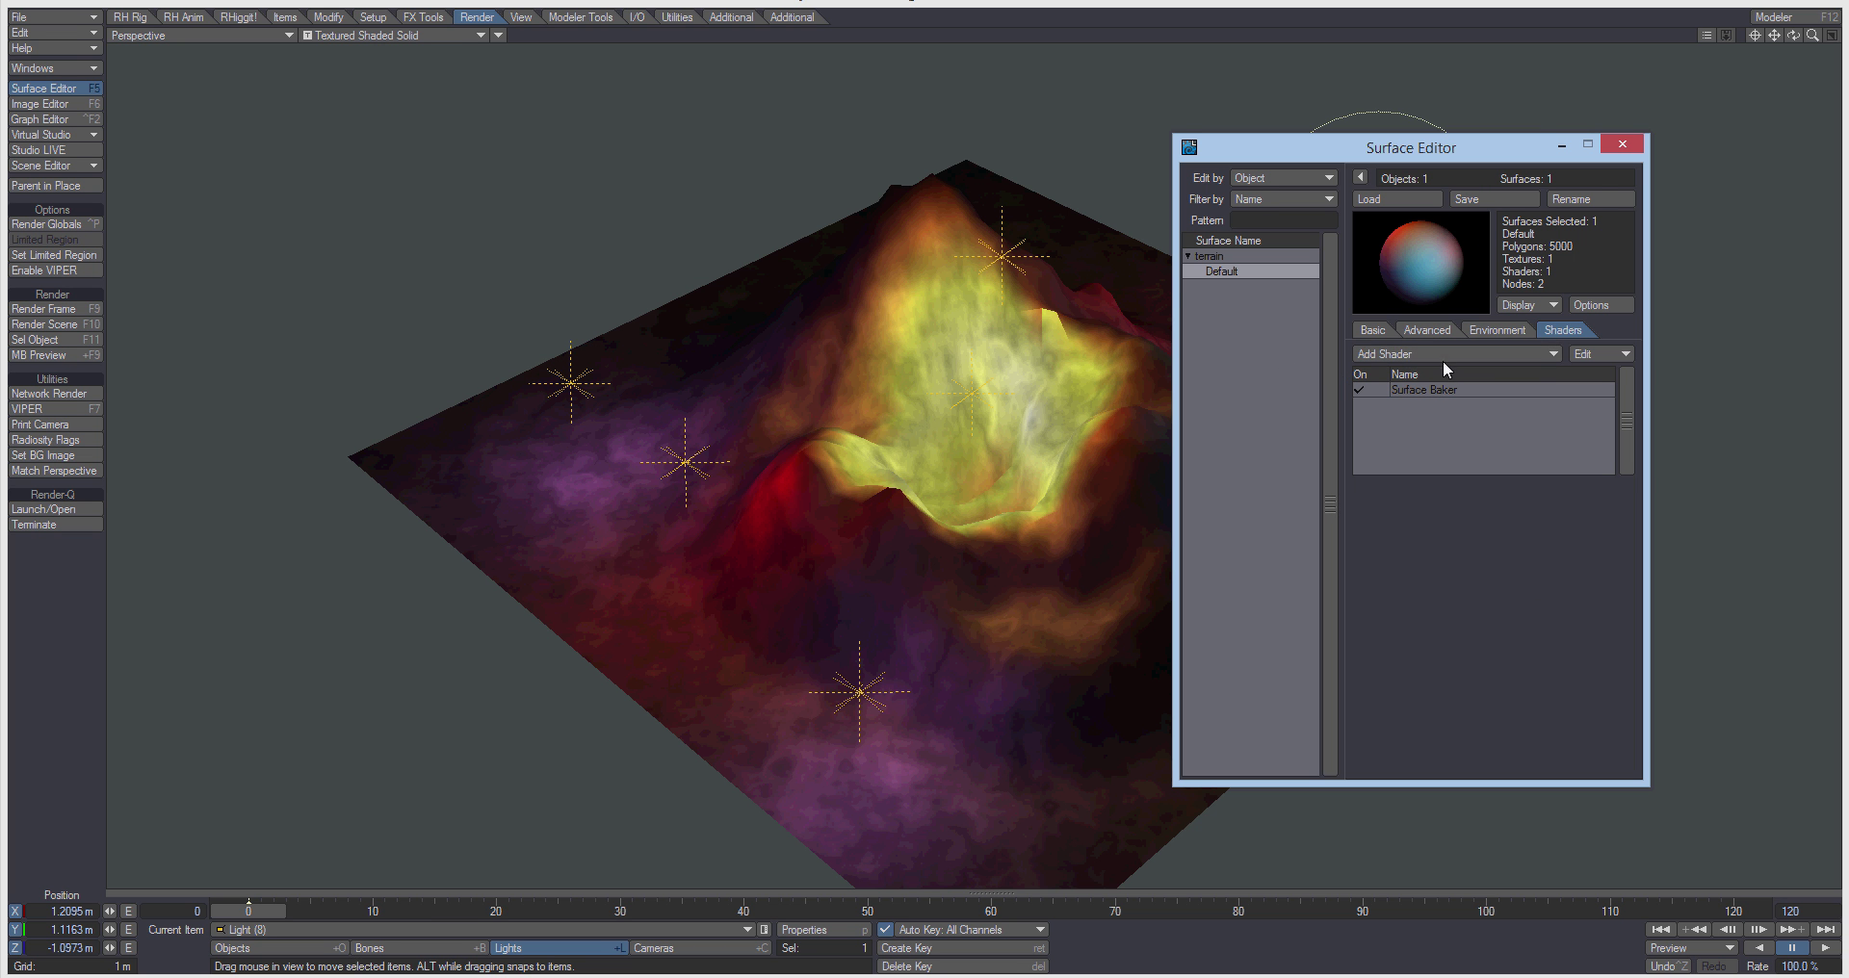
{"action": "double_click", "coordinate": [1488, 390]}
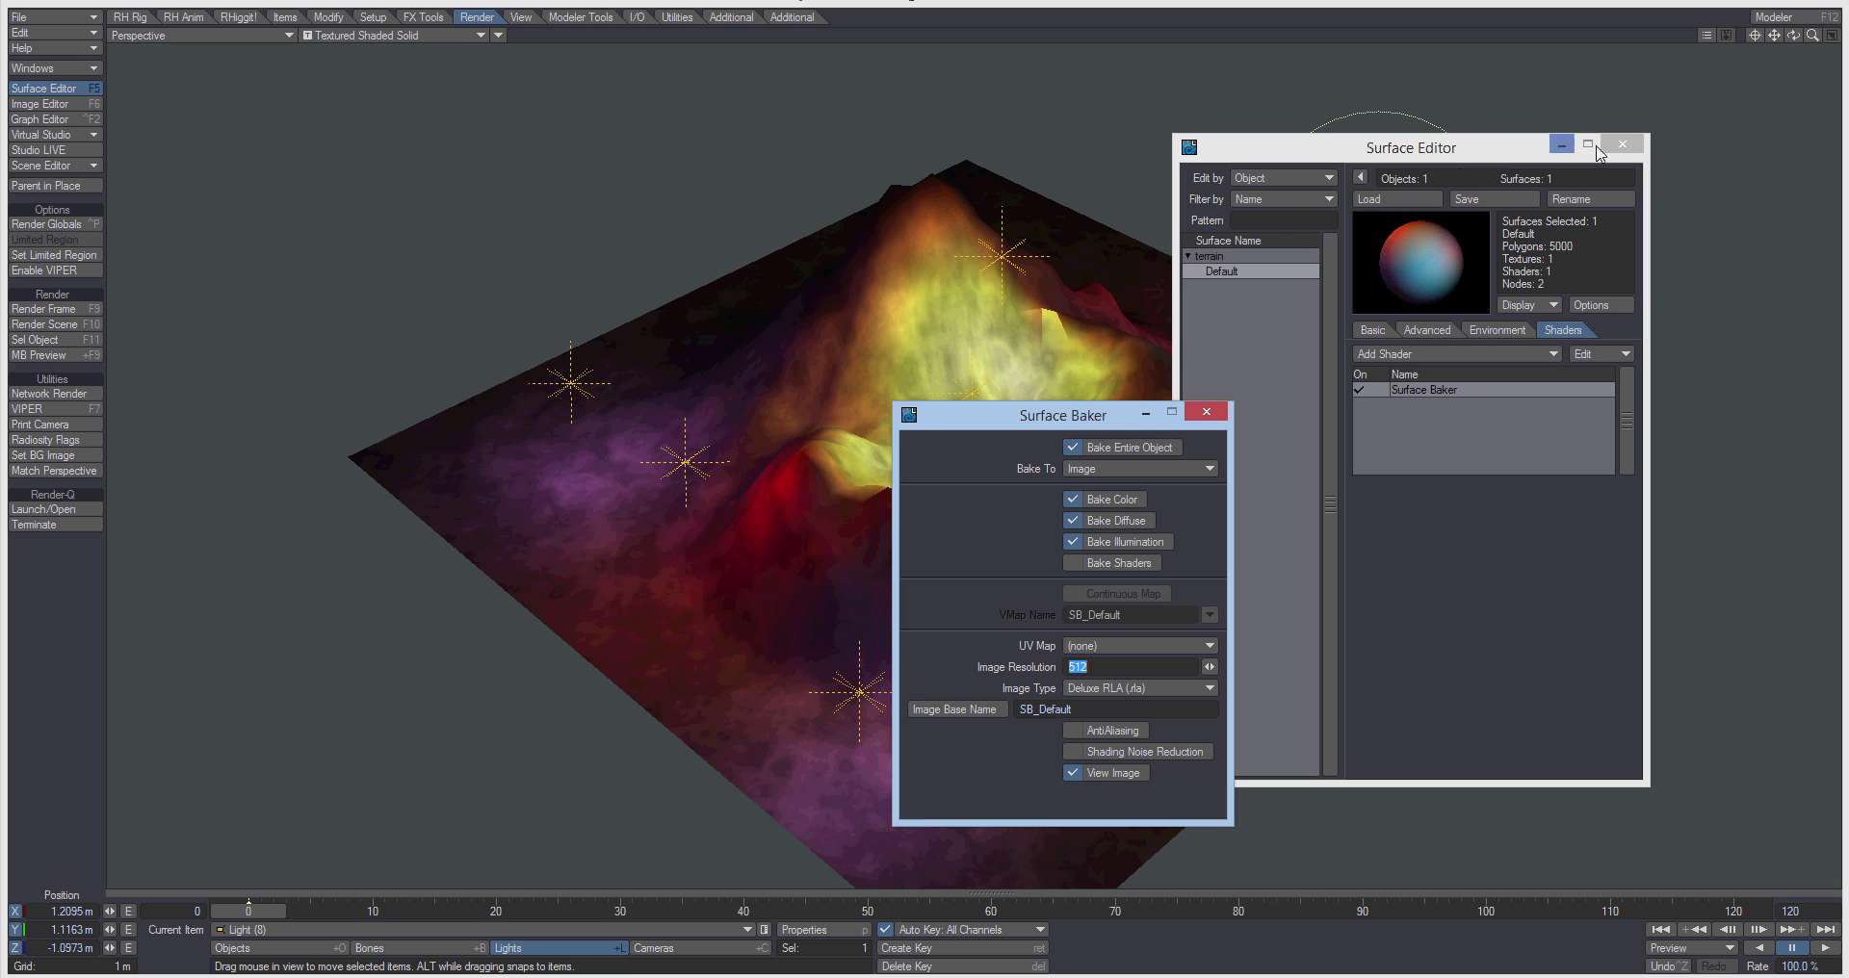
{"action": "left_click", "coordinate": [1623, 144]}
{"action": "left_click_drag", "start_coordinate": [1103, 418], "coordinate": [1513, 288]}
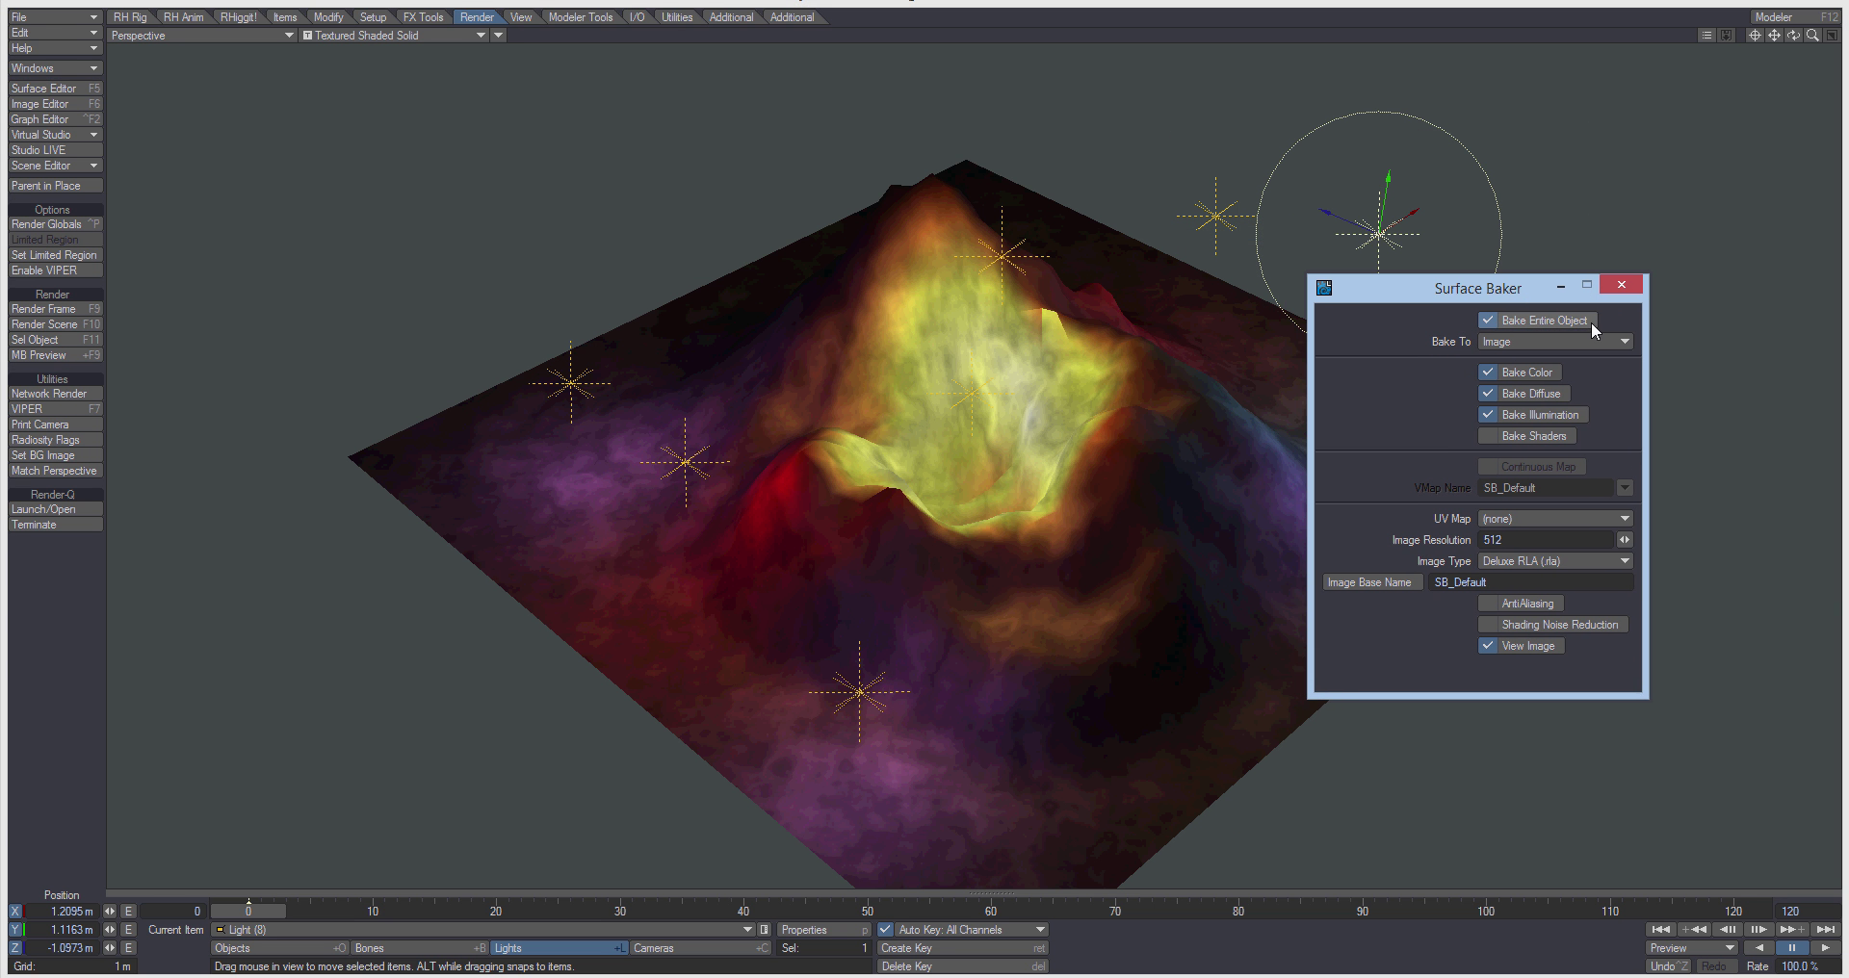
Set the Surface Baker to bake to Object with only illumination enabled, turning off color and diffuse baking.
{"action": "left_click", "coordinate": [1502, 342]}
{"action": "left_click", "coordinate": [1504, 346]}
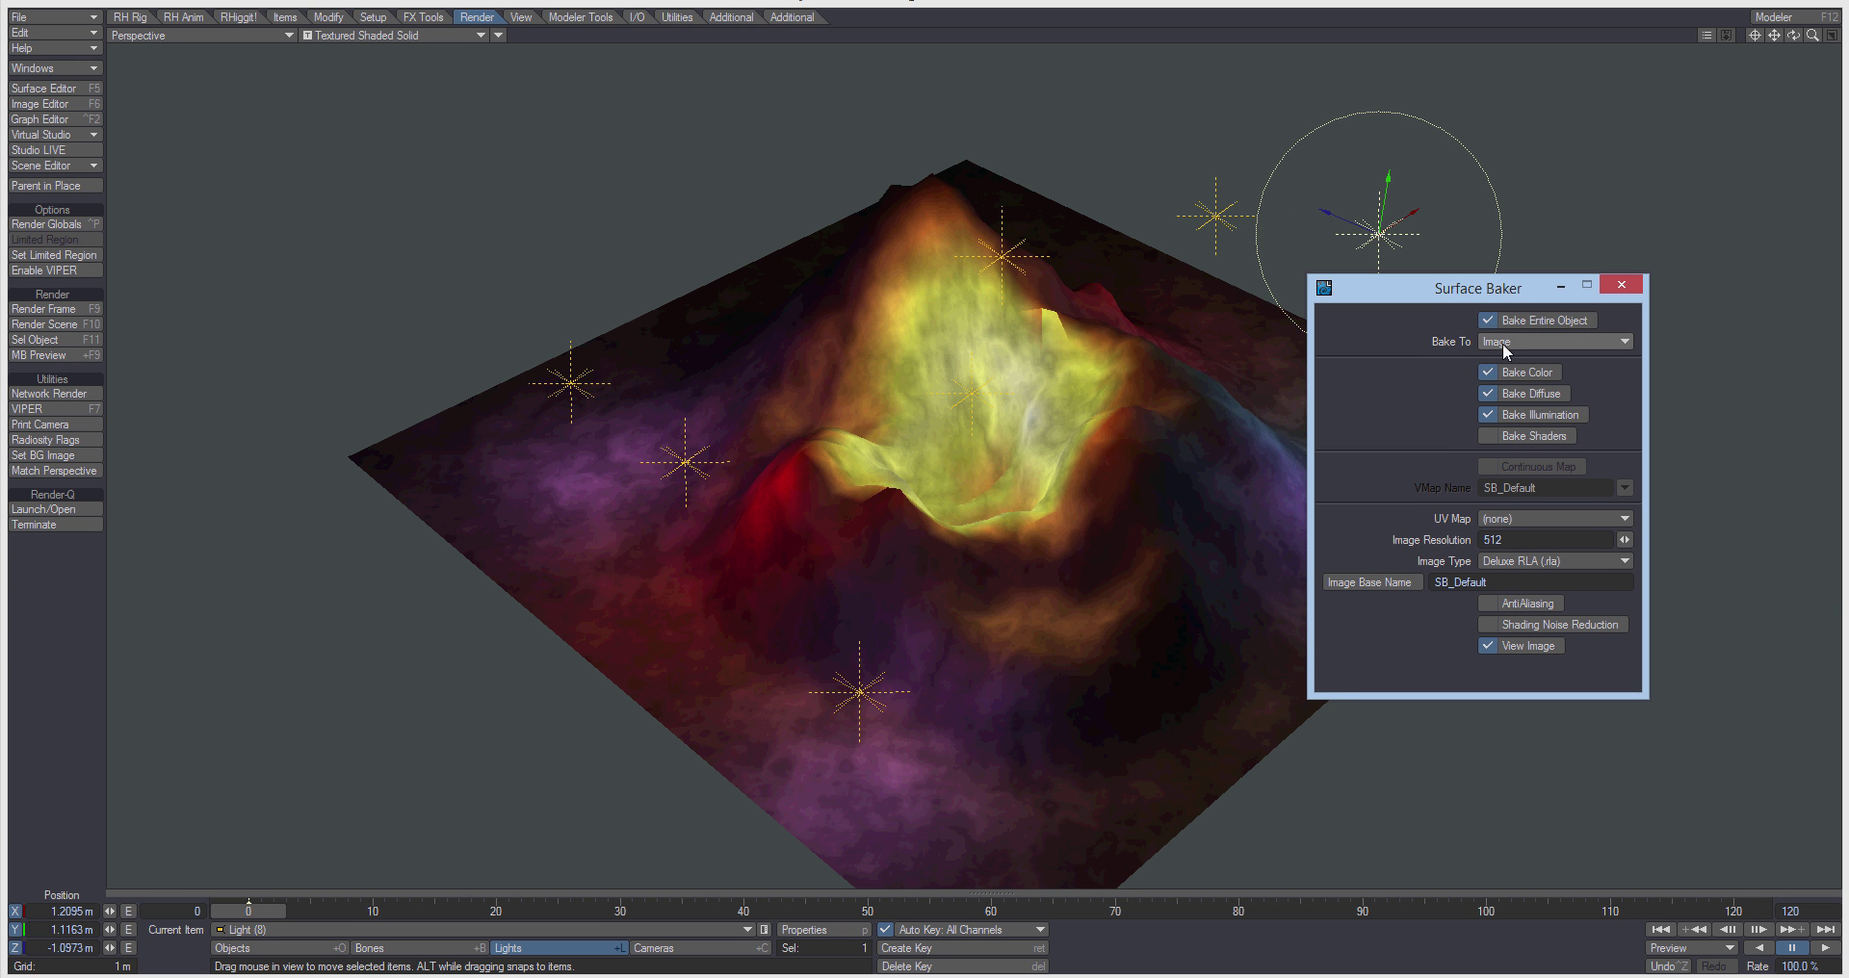
{"action": "left_click", "coordinate": [1503, 347]}
{"action": "left_click", "coordinate": [1499, 334]}
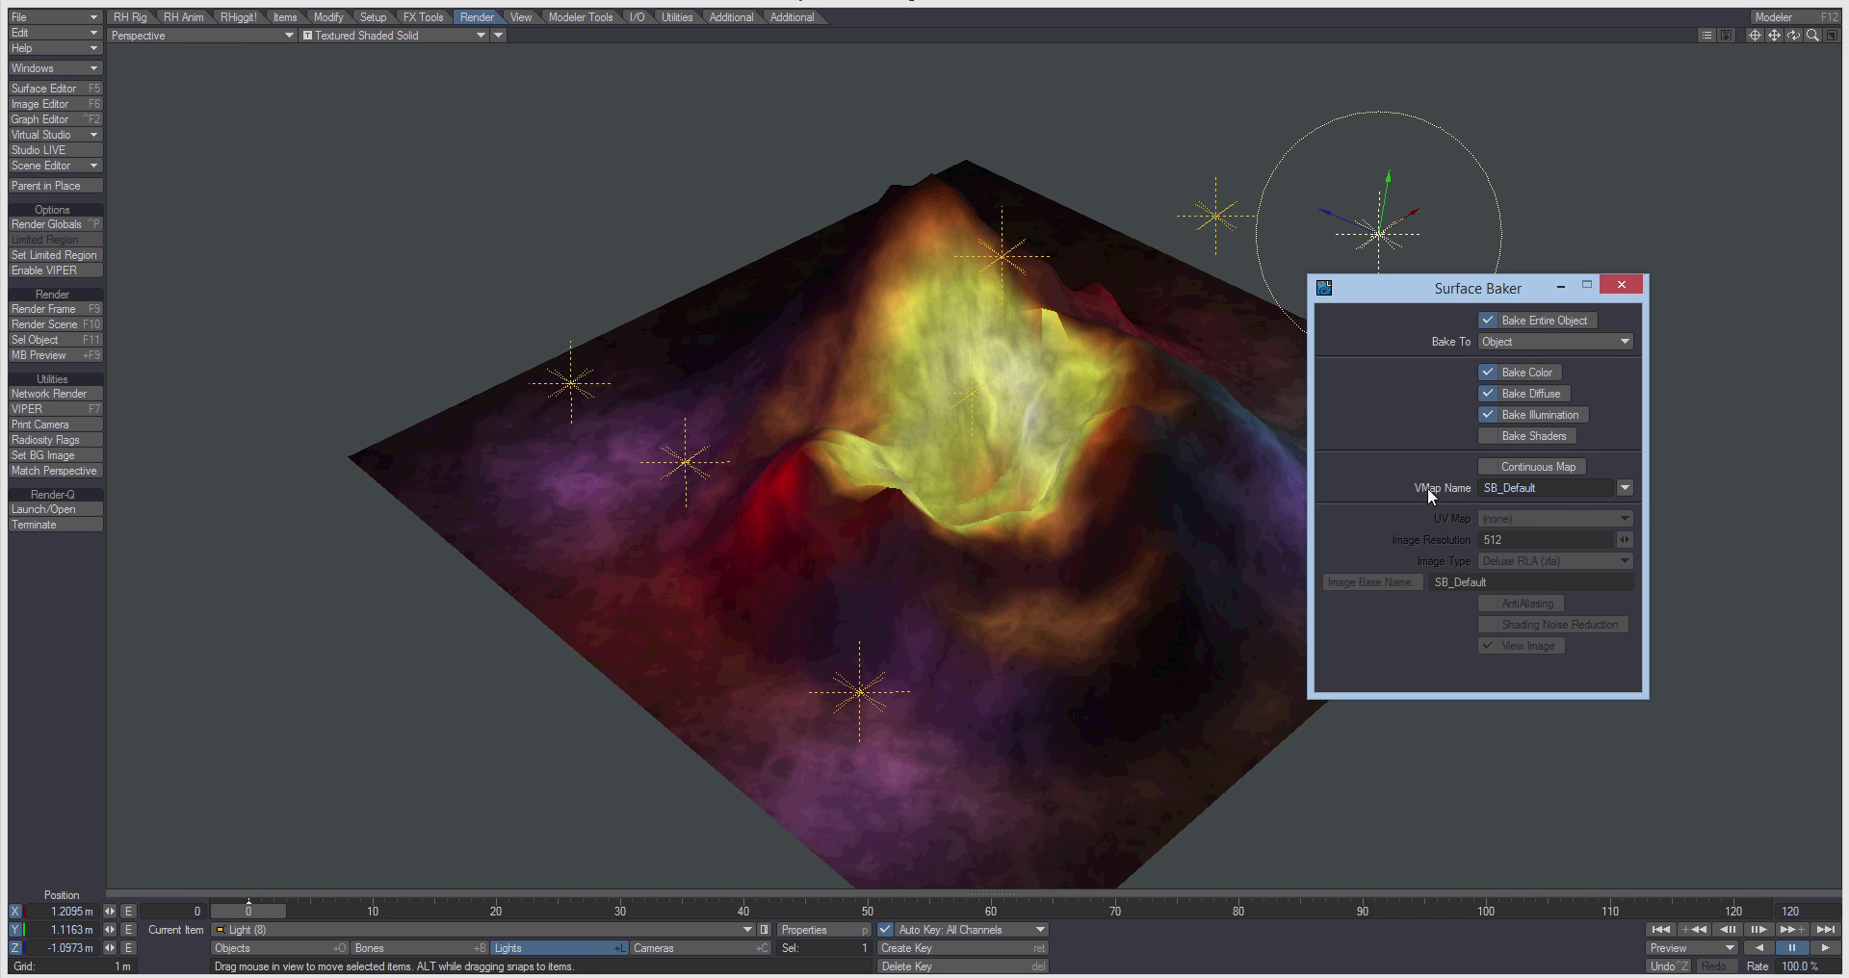
{"action": "left_click", "coordinate": [1527, 394]}
{"action": "left_click_drag", "start_coordinate": [1562, 488], "coordinate": [1459, 499]}
{"action": "left_click", "coordinate": [1394, 504]}
{"action": "left_click_drag", "start_coordinate": [1541, 289], "coordinate": [1373, 272]}
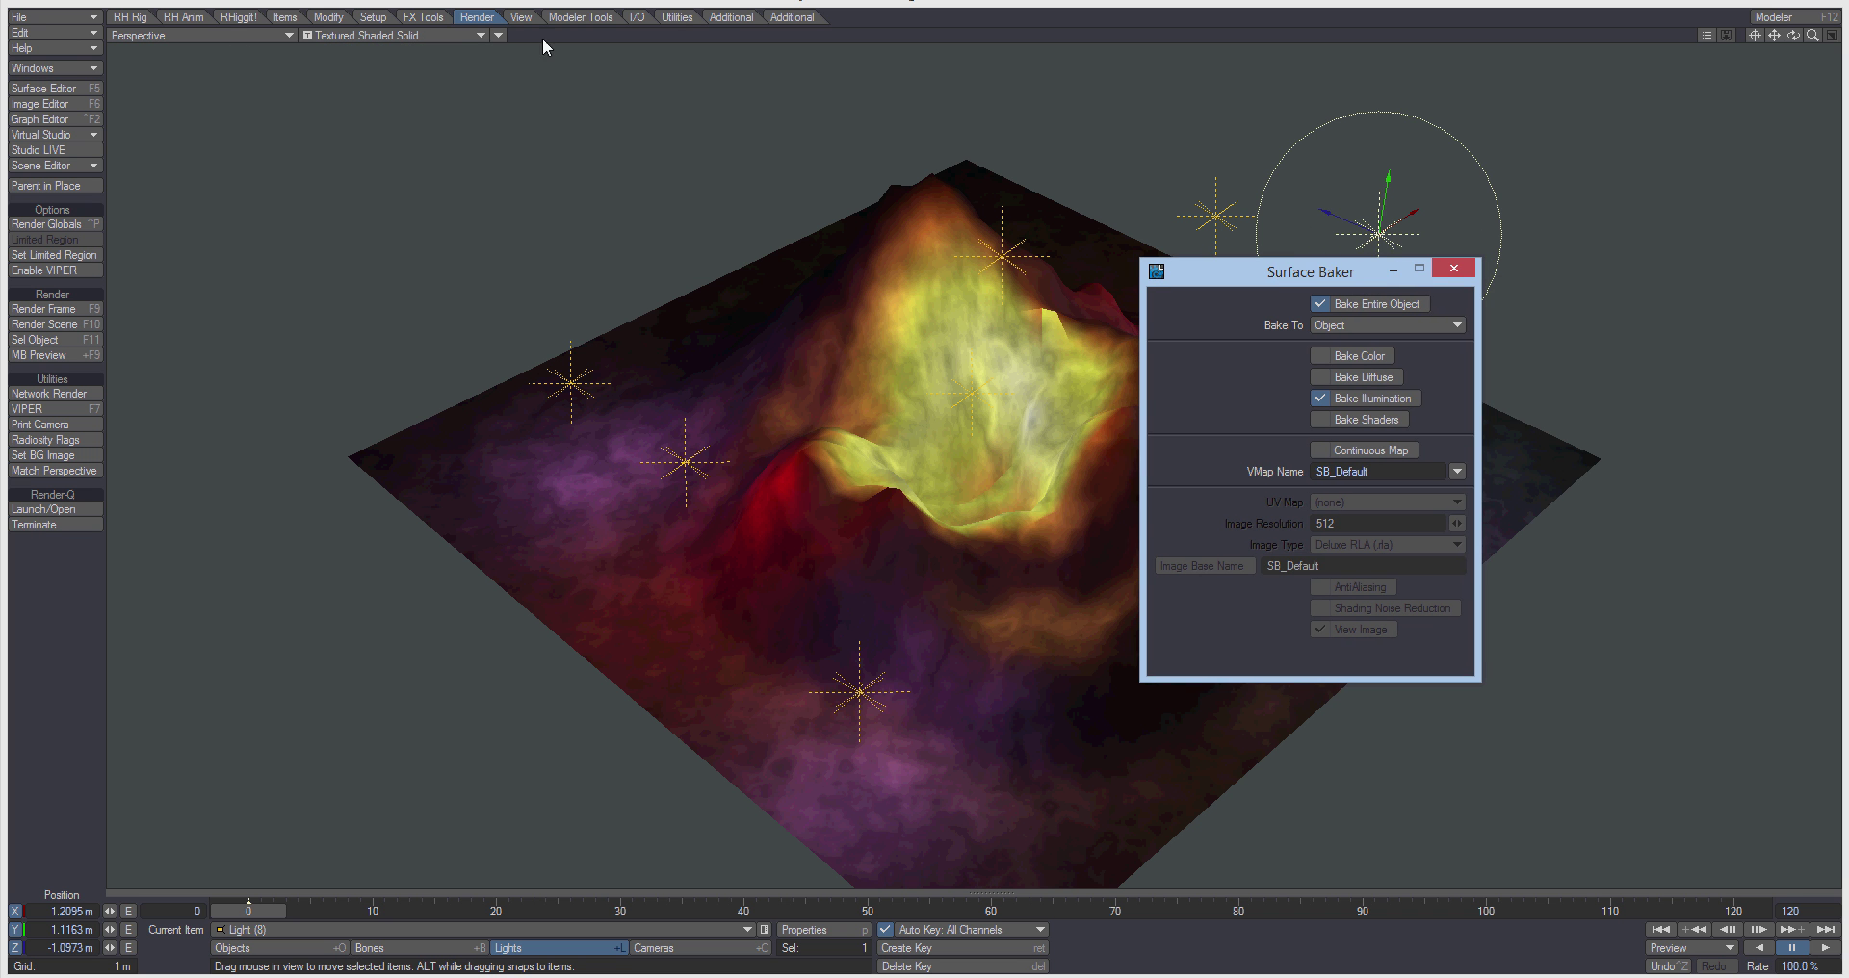
Set the render multithreading to 1 Thread in Render Globals.
{"action": "left_click", "coordinate": [46, 223]}
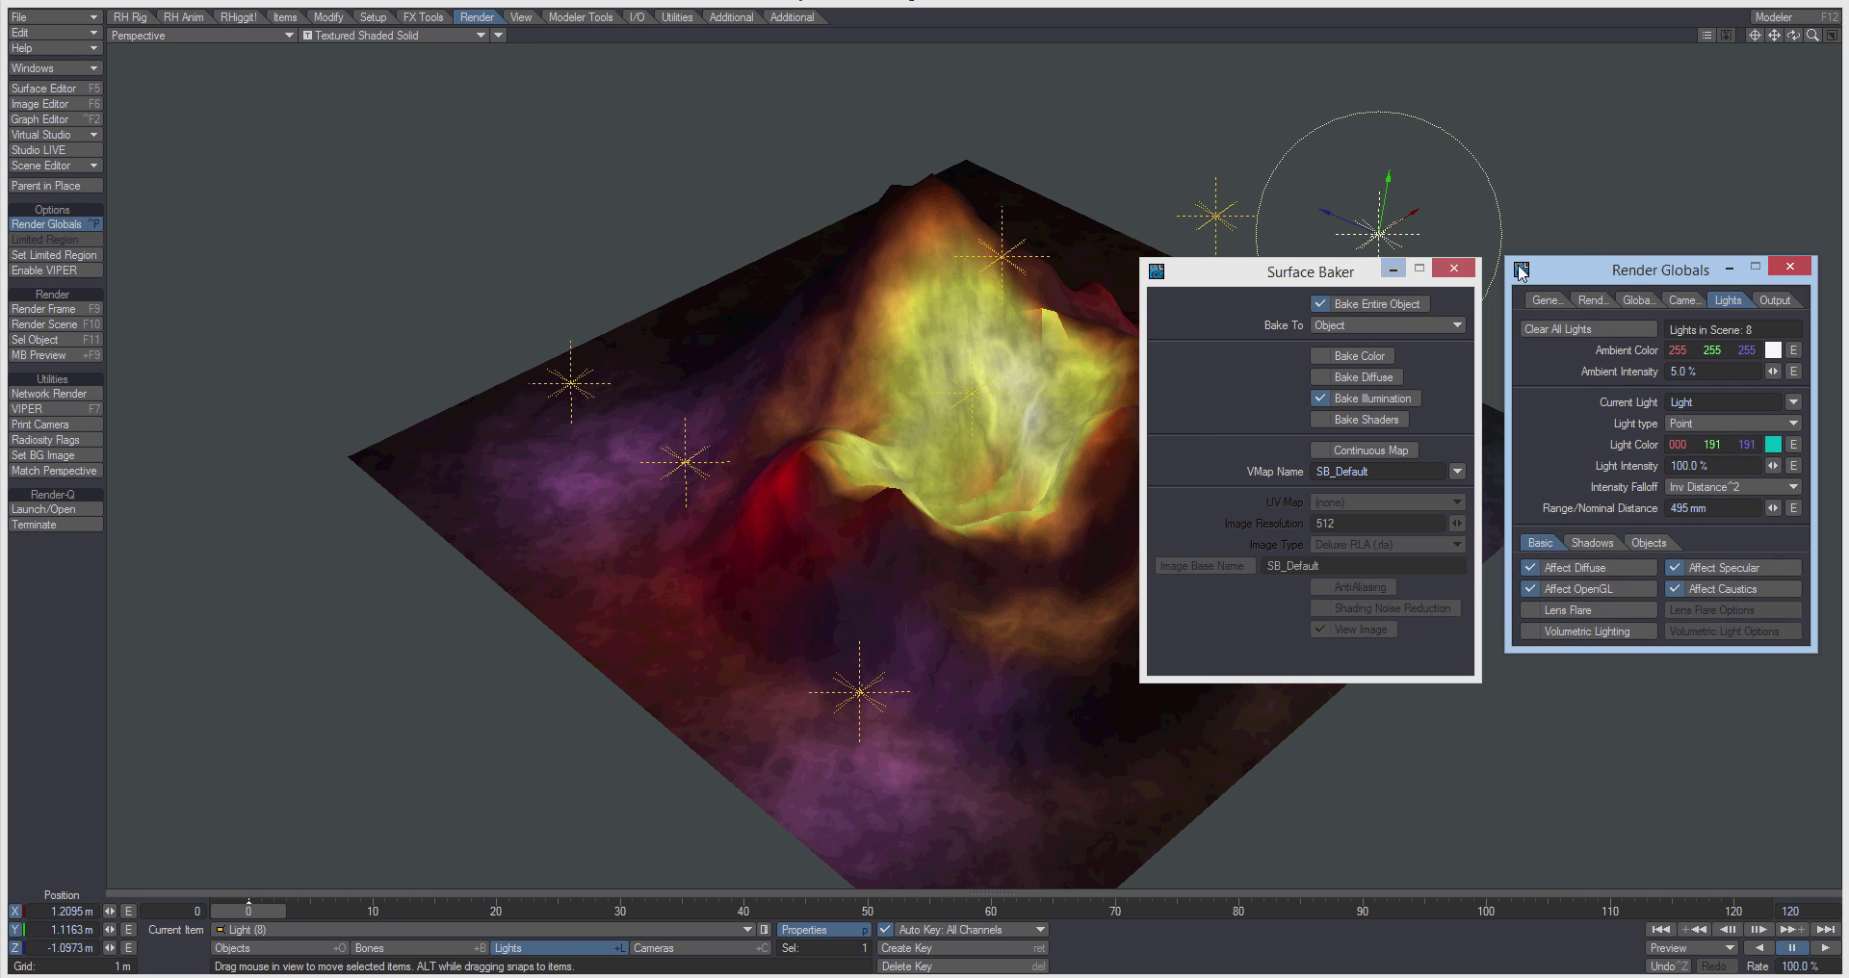
{"action": "left_click_drag", "start_coordinate": [1613, 276], "coordinate": [1171, 115]}
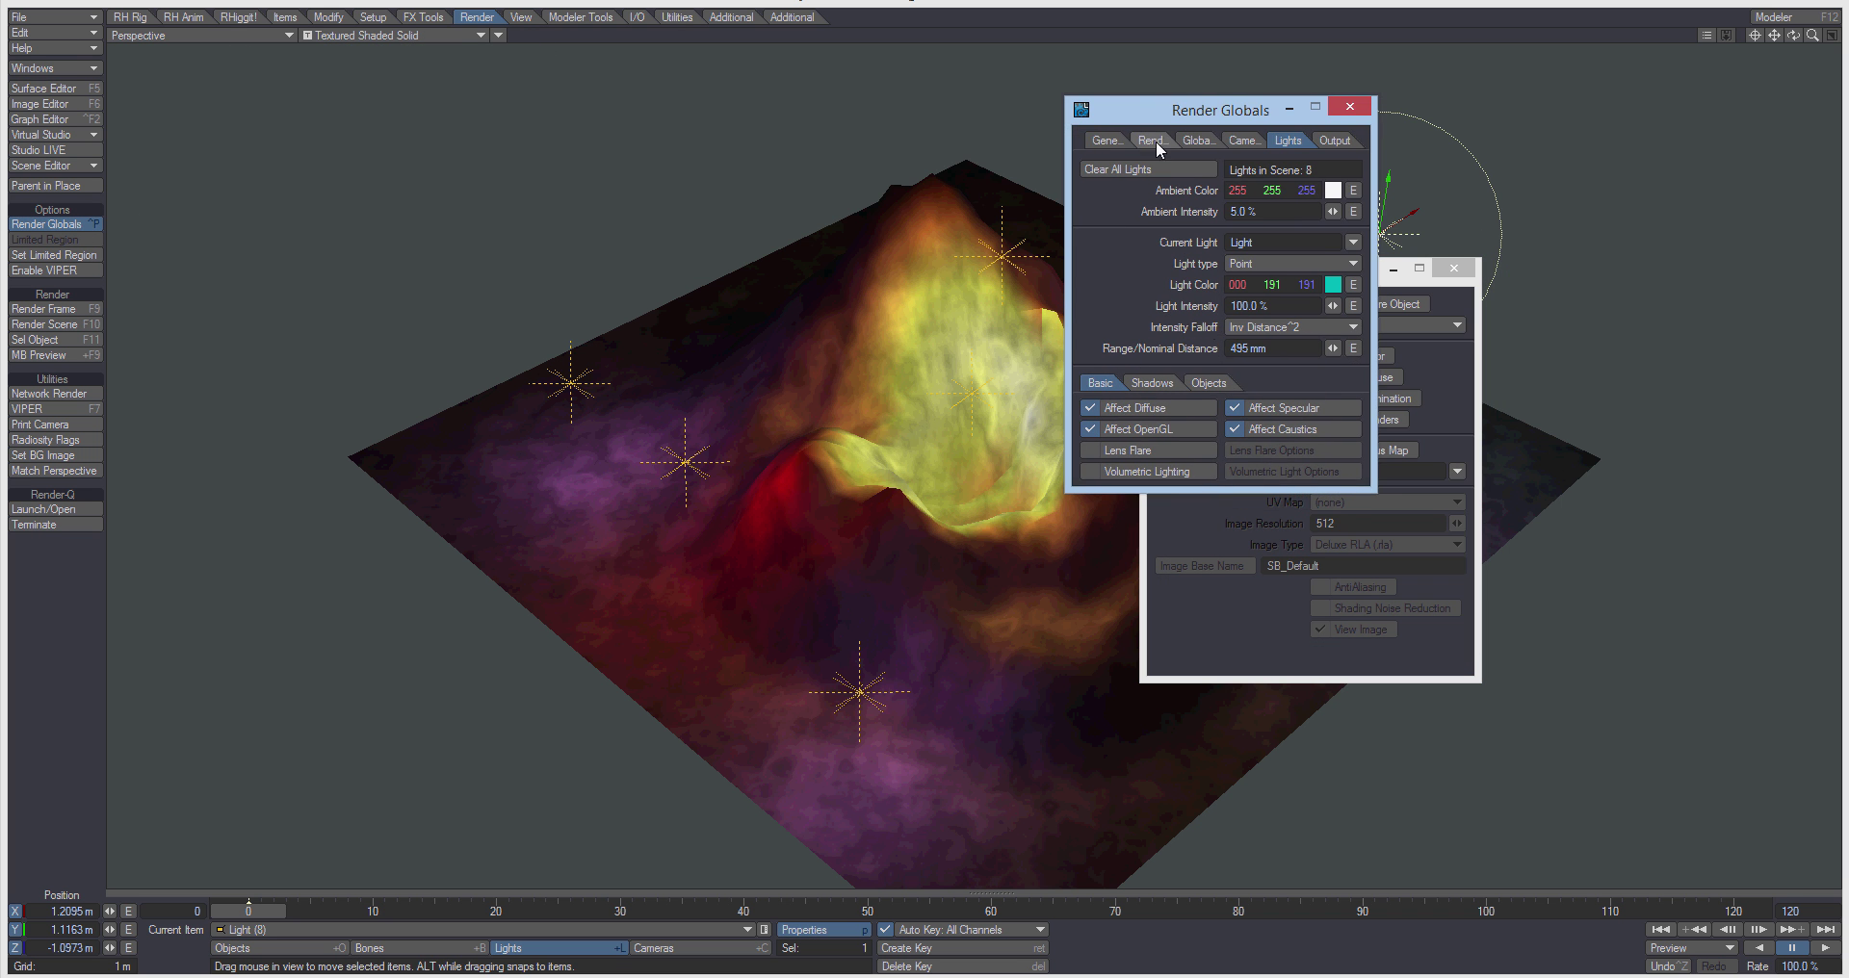
{"action": "left_click", "coordinate": [1155, 142]}
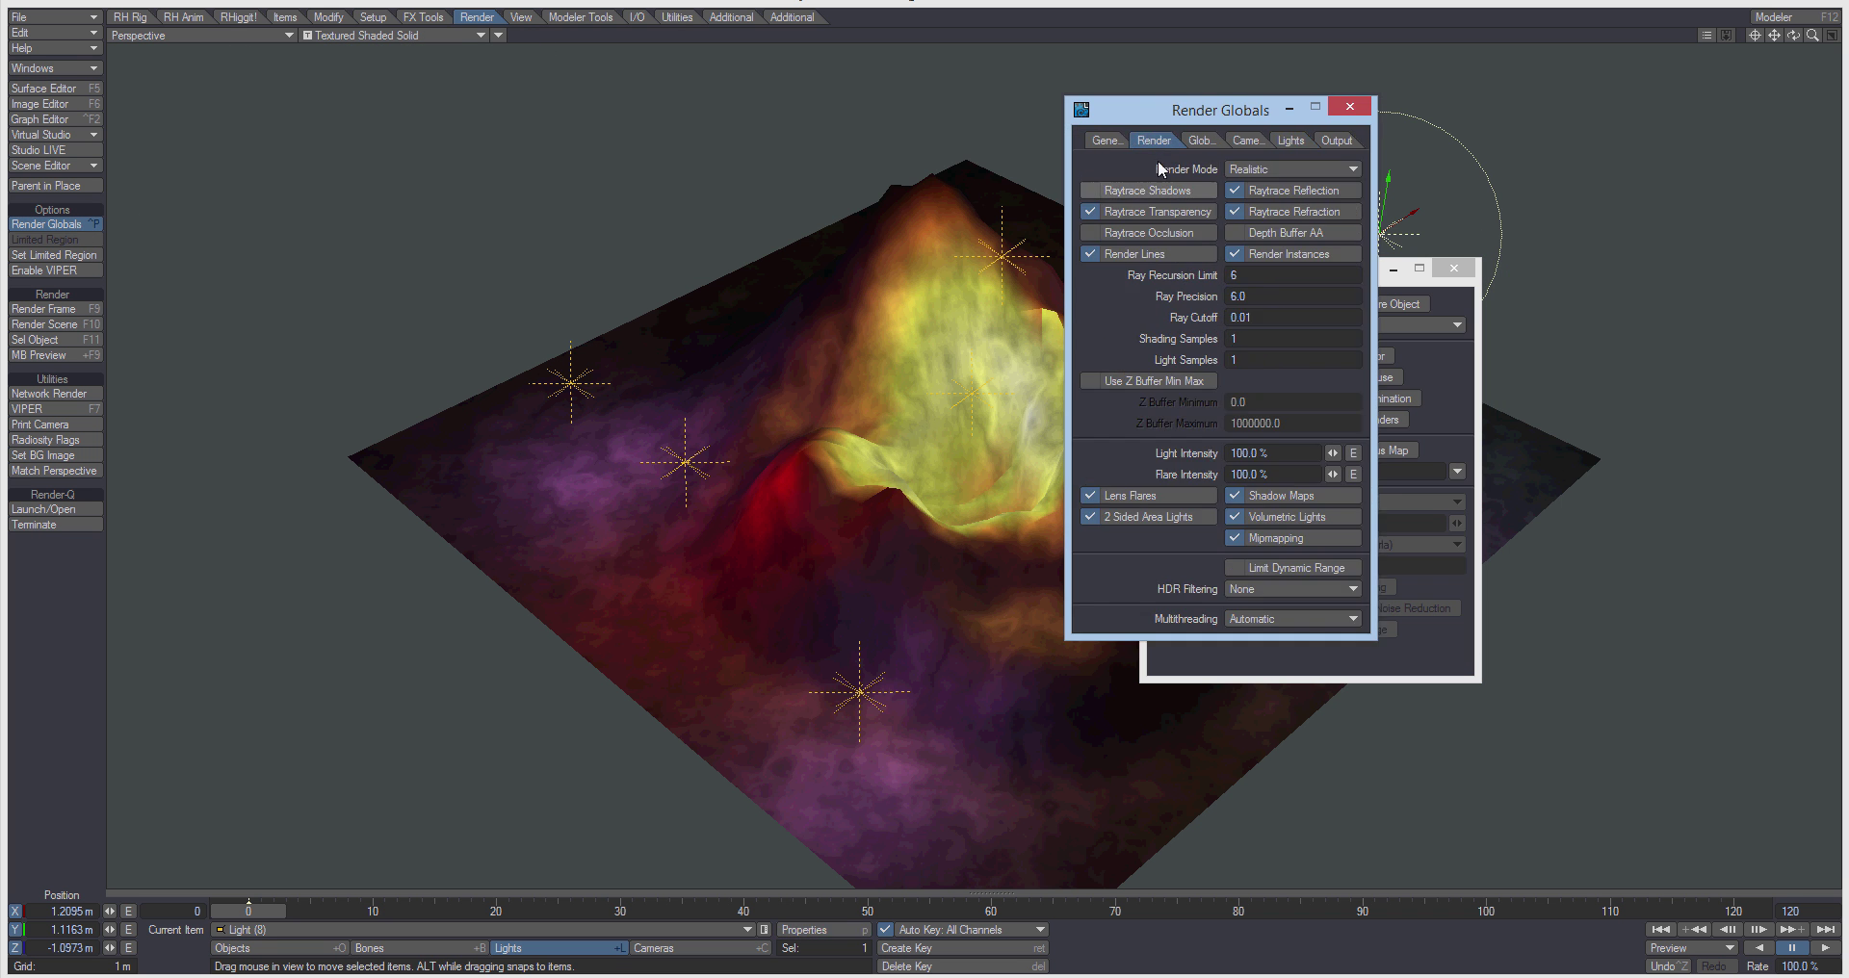
{"action": "left_click", "coordinate": [1261, 619]}
{"action": "left_click", "coordinate": [1271, 640]}
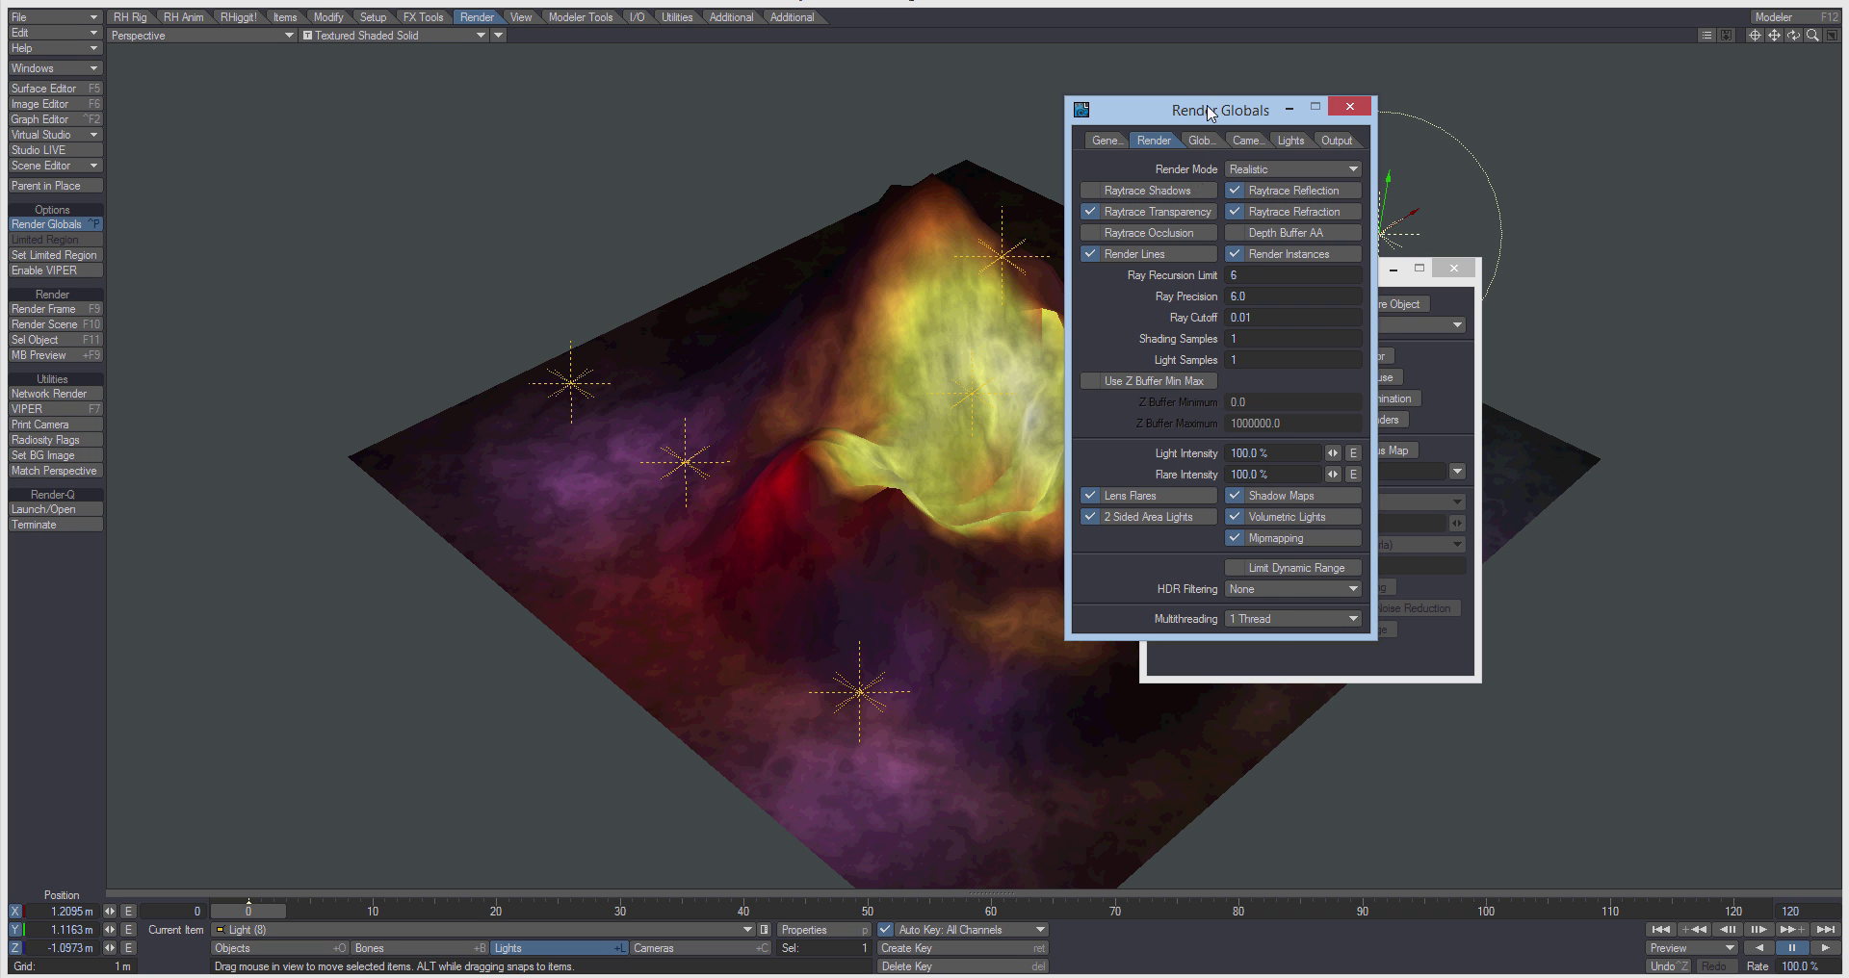
{"action": "left_click_drag", "start_coordinate": [1208, 109], "coordinate": [647, 152]}
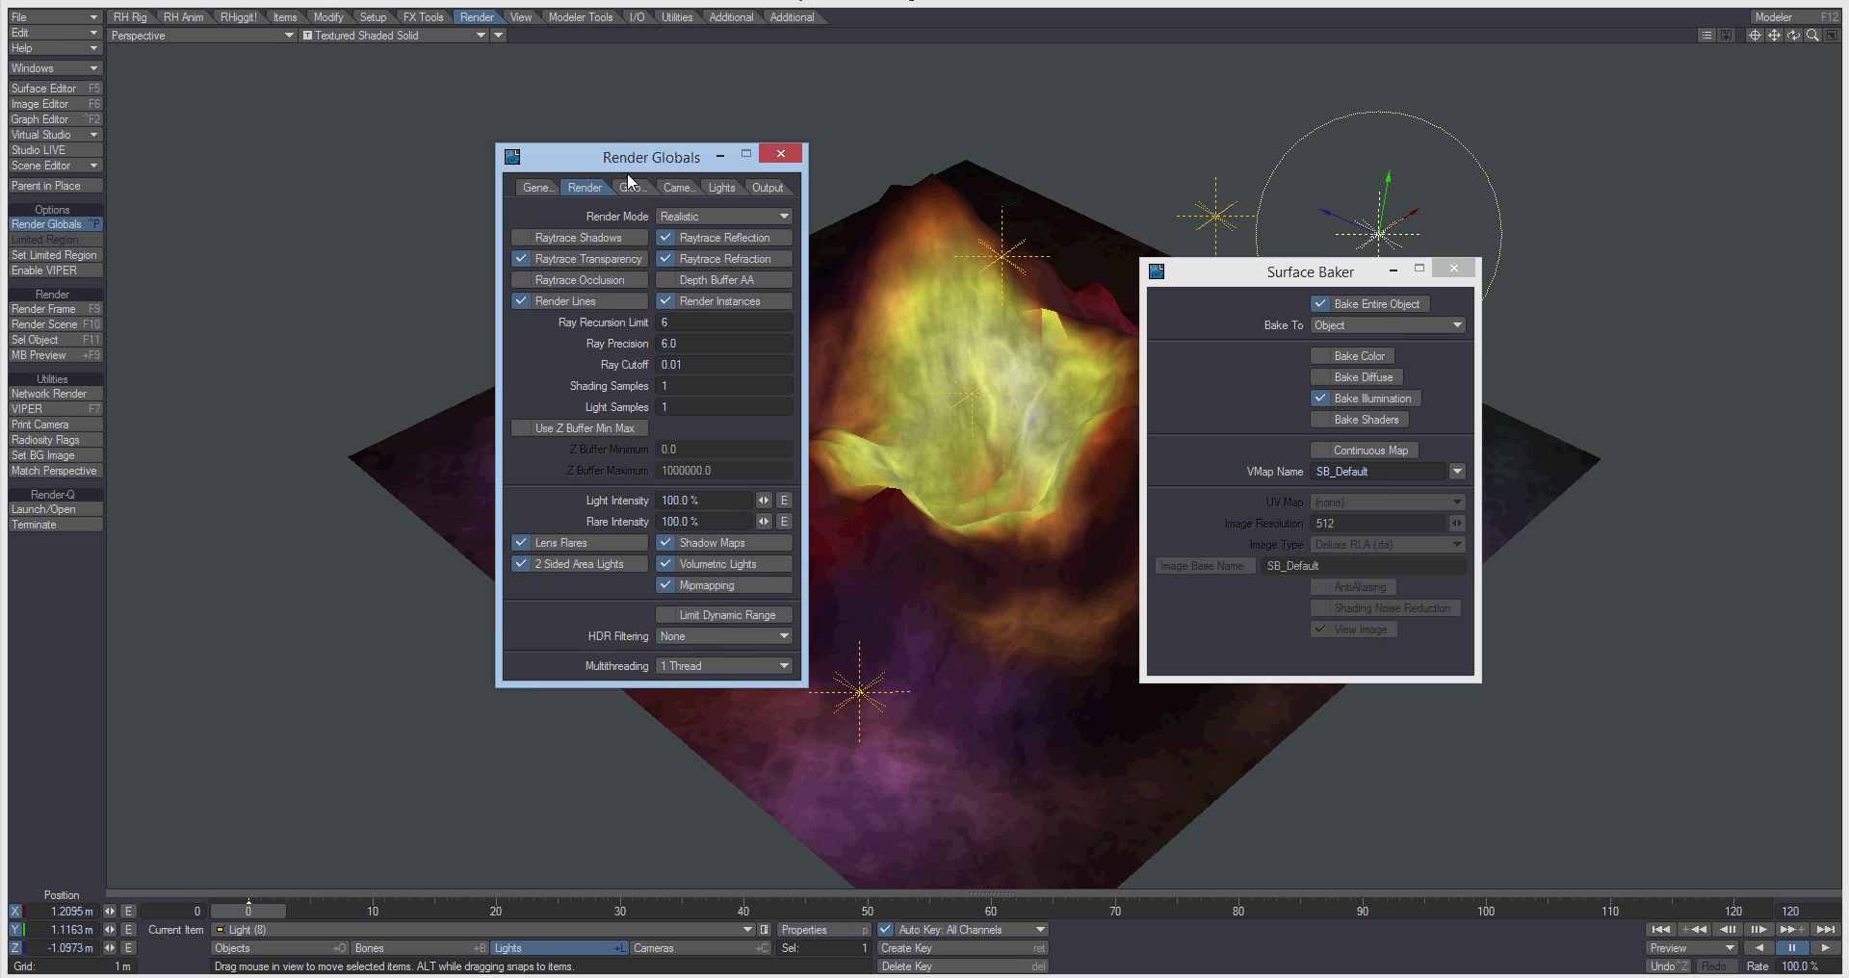
{"action": "left_click_drag", "start_coordinate": [623, 165], "coordinate": [492, 161]}
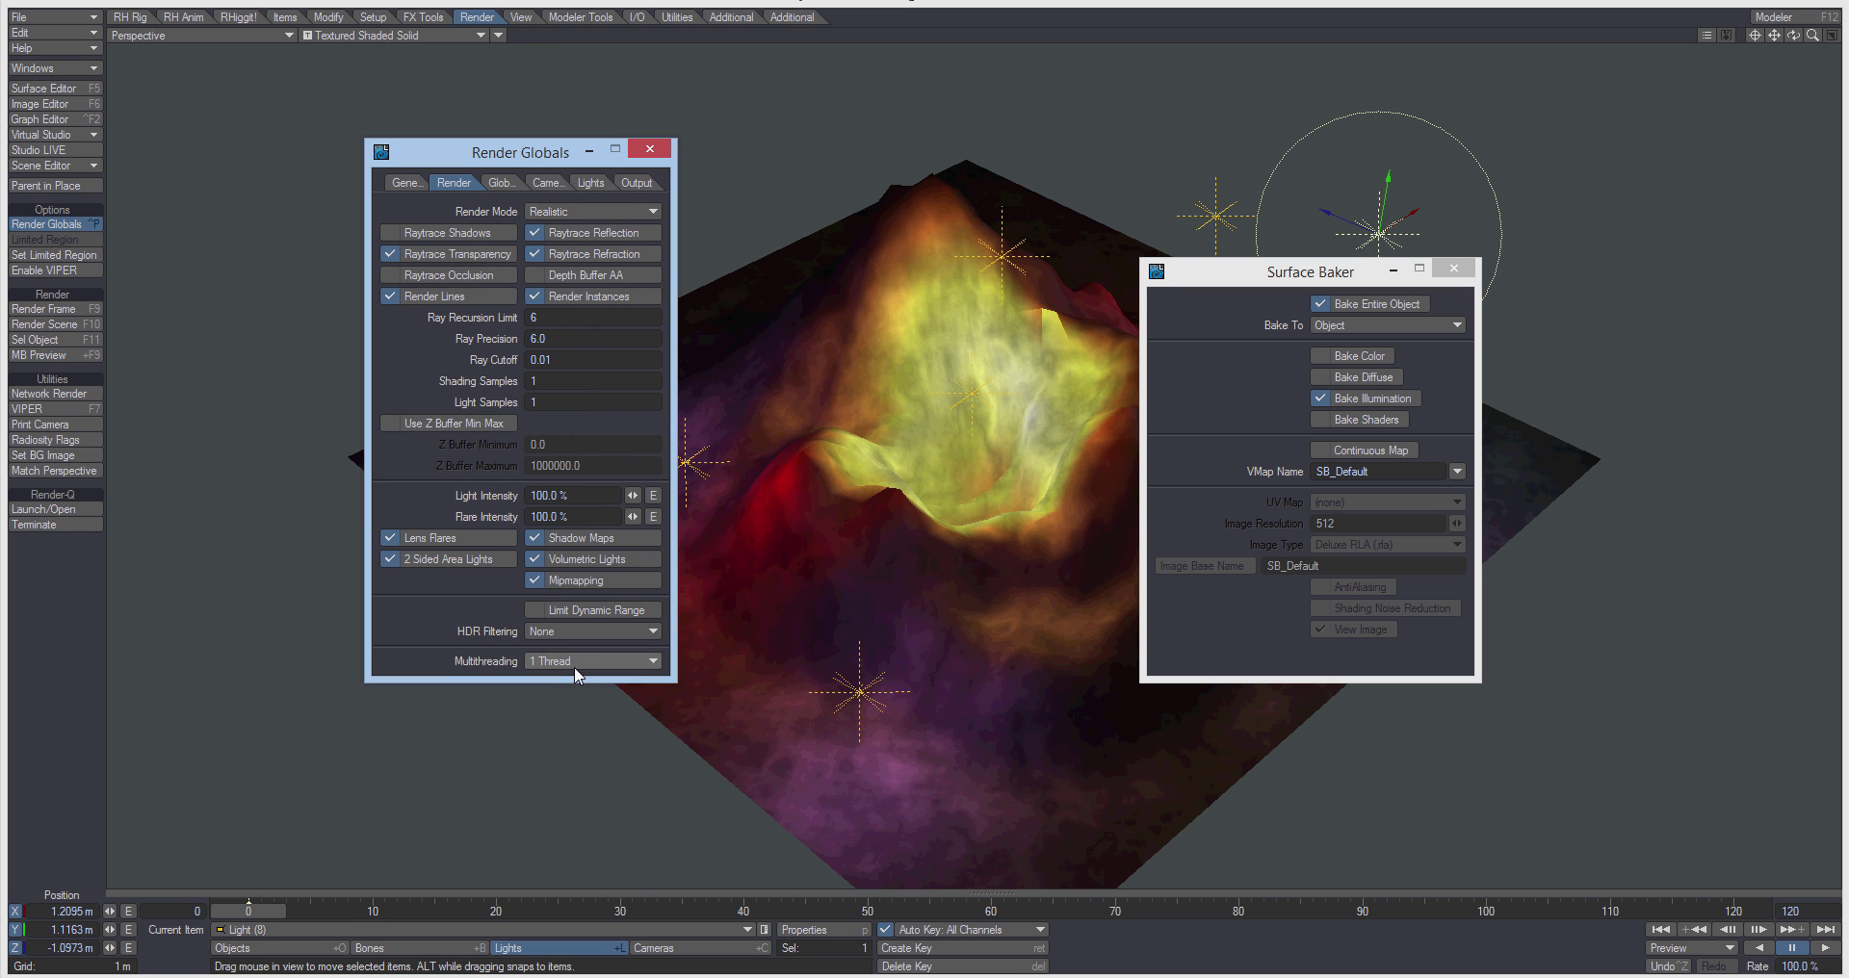
Switch to the camera view, select and raise the camera, and rotate it to about heading -51.7° and pitch 26.1°.
{"action": "key", "text": "6"}
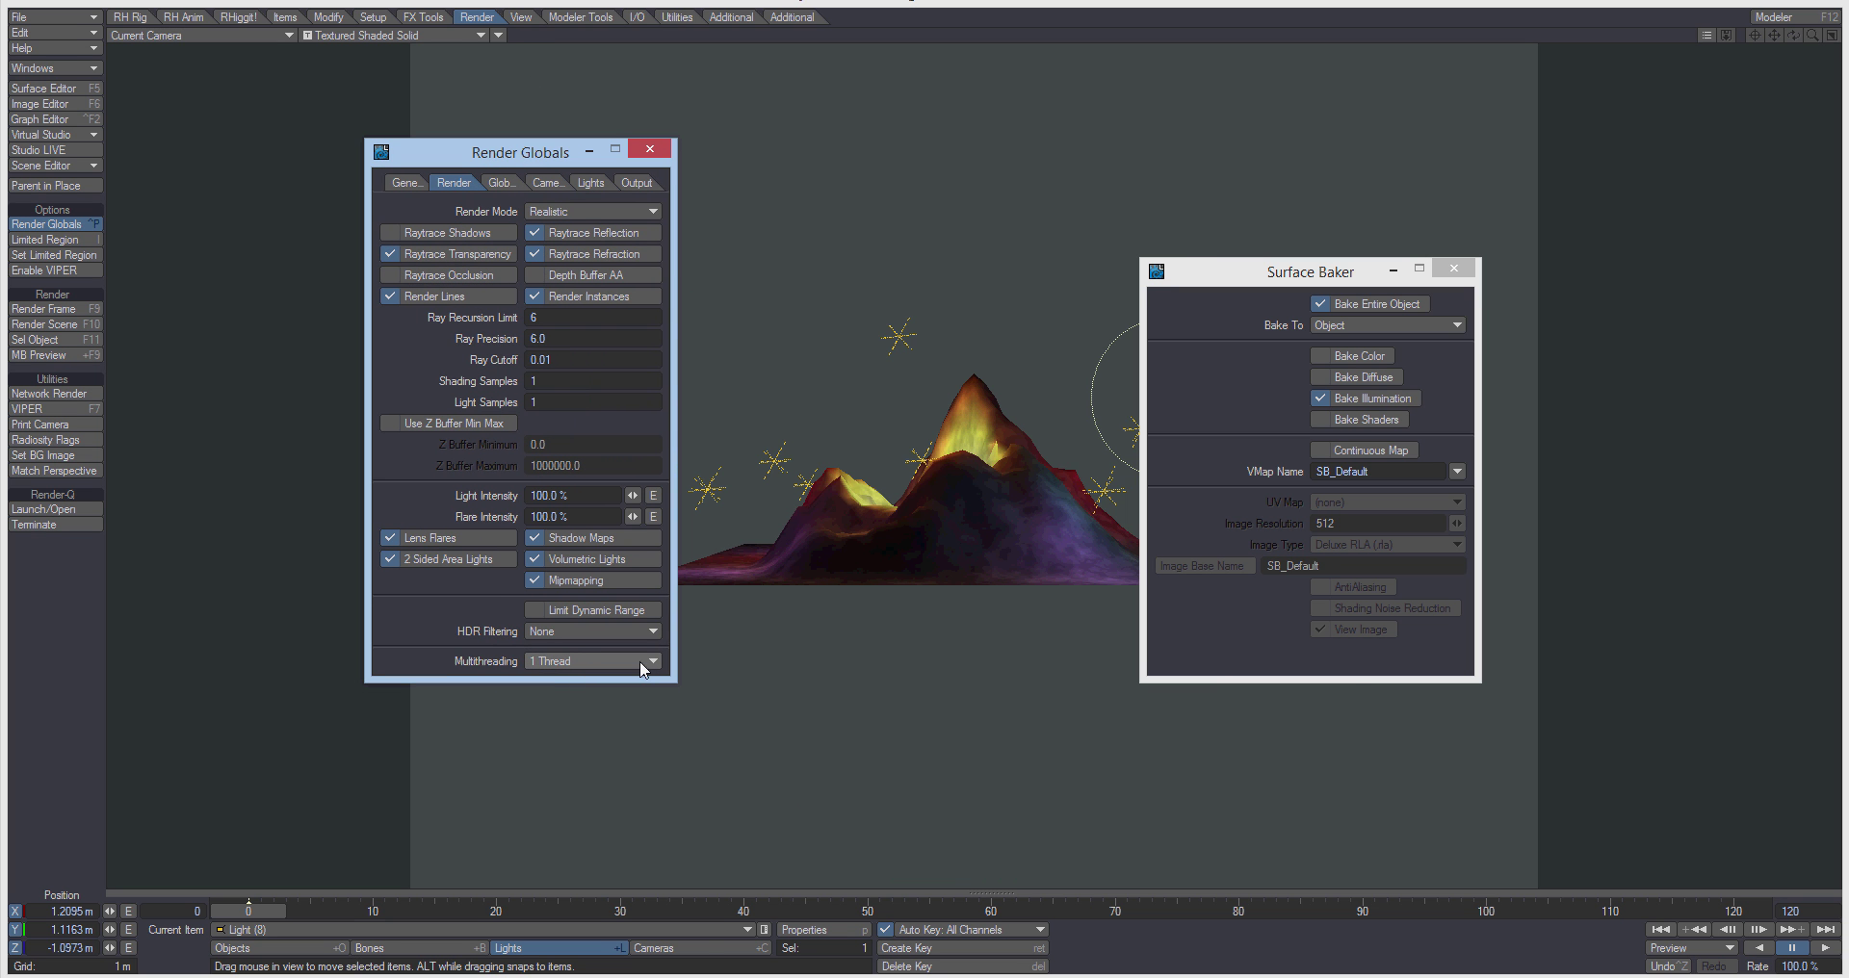
{"action": "left_click", "coordinate": [703, 947]}
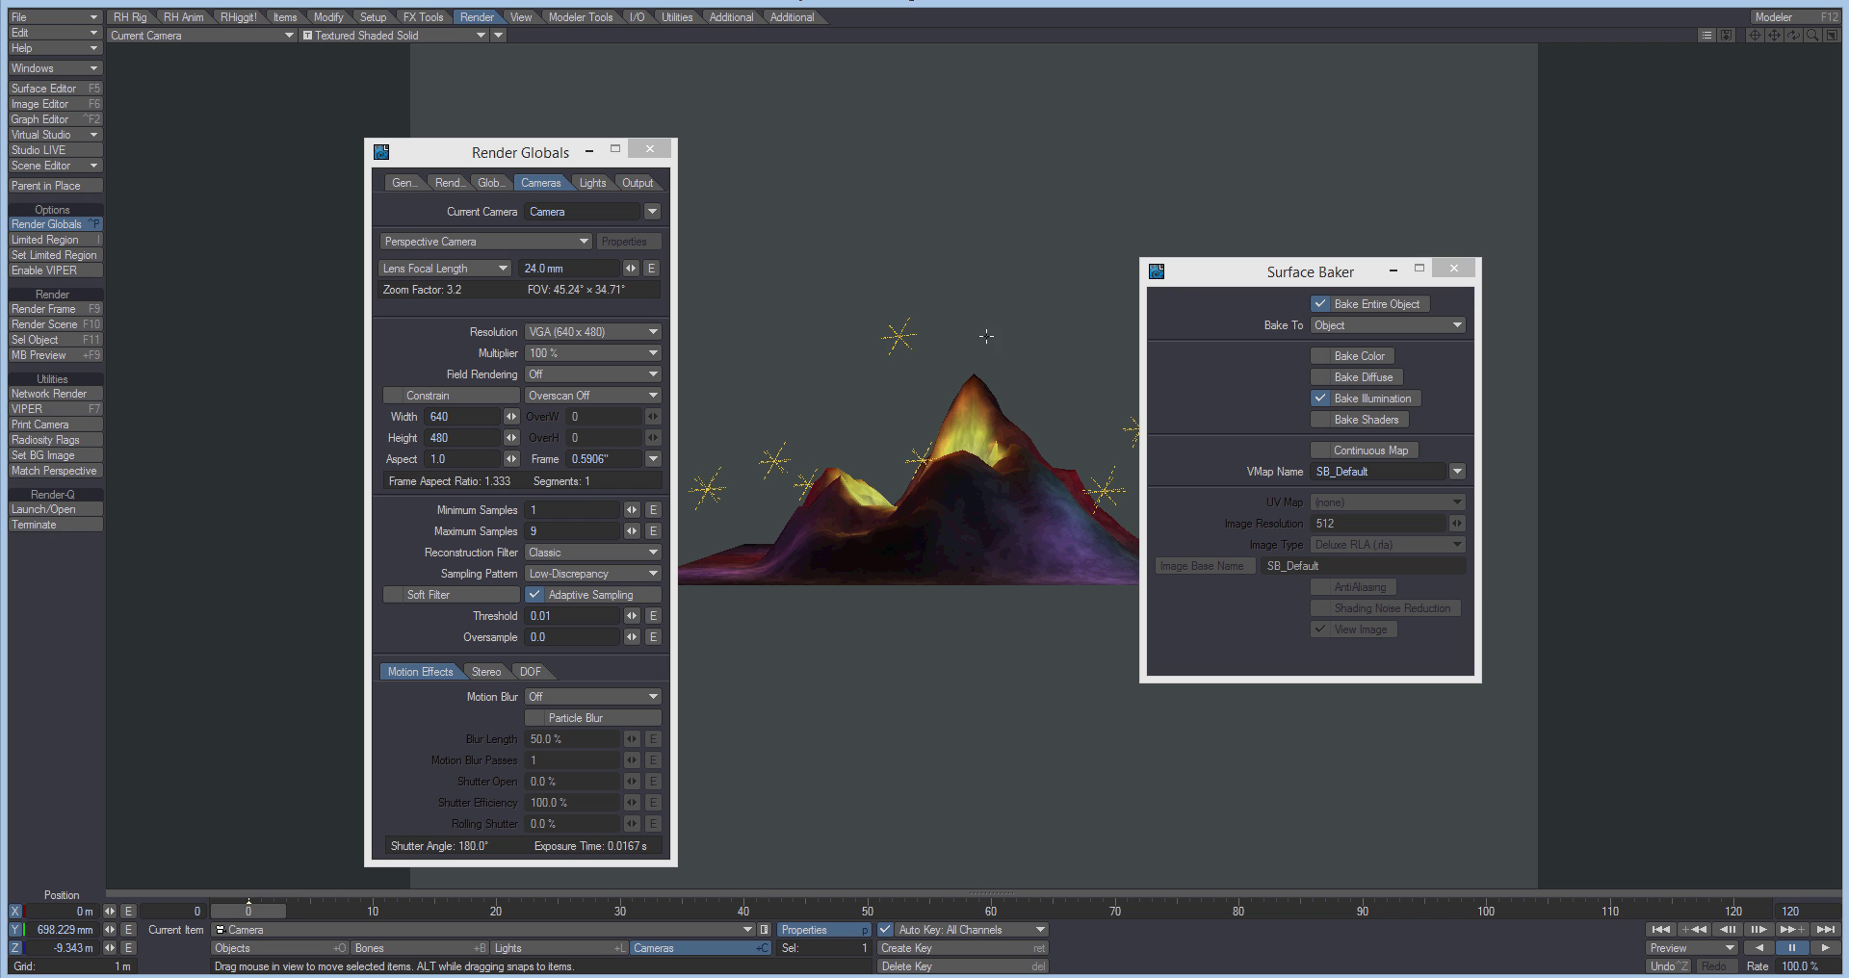
{"action": "left_click_drag", "start_coordinate": [1012, 354], "coordinate": [973, 87]}
{"action": "right_click_drag", "start_coordinate": [1011, 354], "coordinate": [1011, 119]}
{"action": "key", "text": "y"}
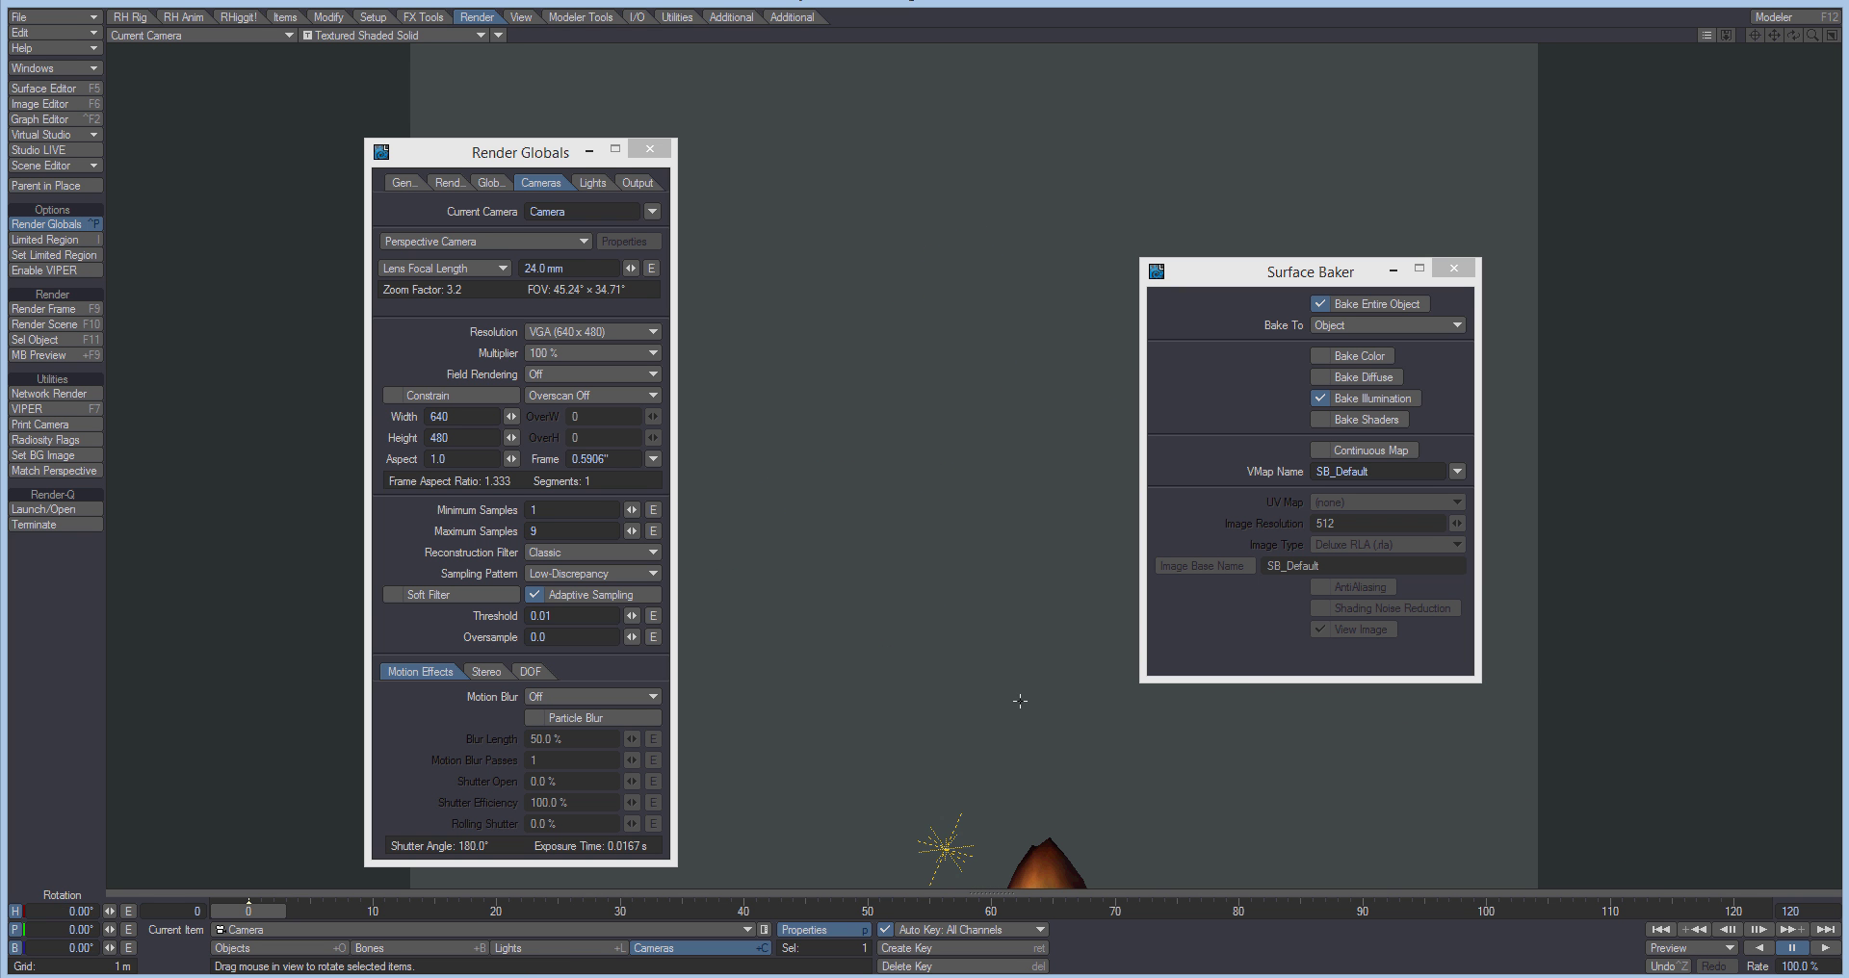
{"action": "left_click_drag", "start_coordinate": [1020, 701], "coordinate": [1023, 809]}
{"action": "left_click_drag", "start_coordinate": [1040, 683], "coordinate": [732, 688]}
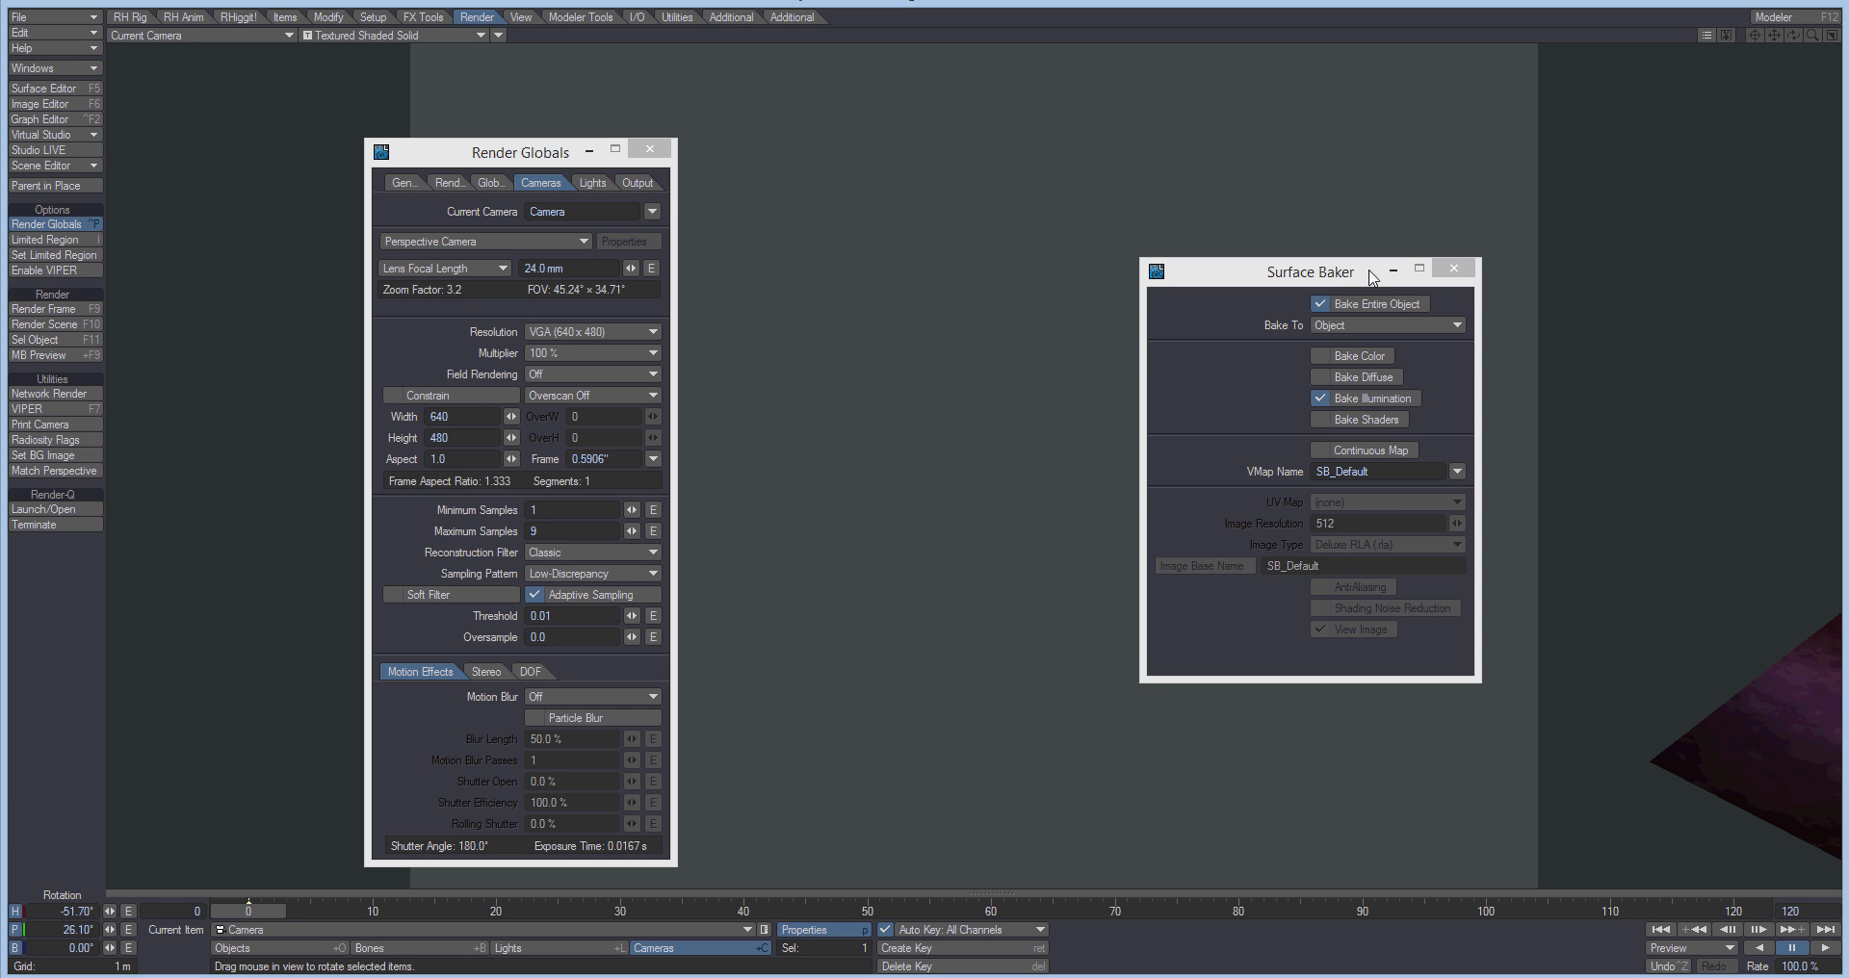
Close the Surface Baker settings and reframe the camera on the volcano at about X -316 mm, Y 3.508 m, Z -5.749 m.
{"action": "left_click_drag", "start_coordinate": [1372, 278], "coordinate": [974, 295]}
{"action": "left_click", "coordinate": [1055, 281]}
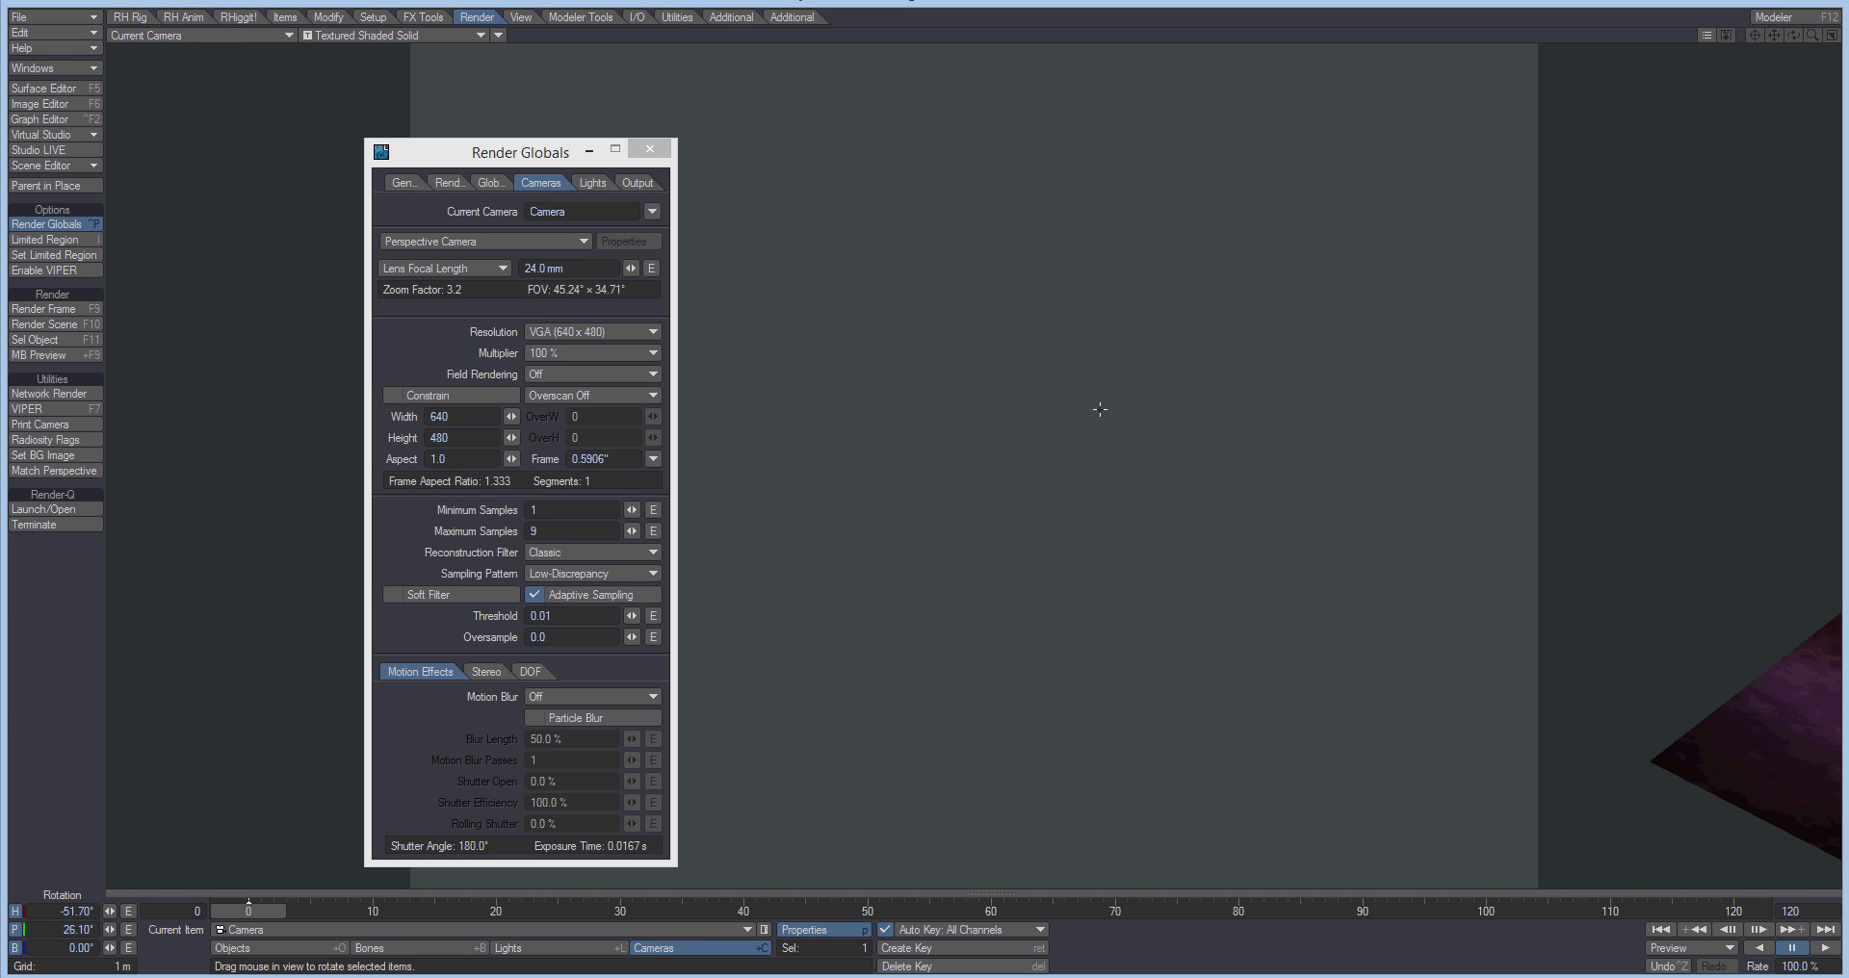
{"action": "left_click_drag", "start_coordinate": [1083, 415], "coordinate": [1399, 422]}
{"action": "key", "text": "t"}
{"action": "left_click_drag", "start_coordinate": [1076, 540], "coordinate": [1081, 489]}
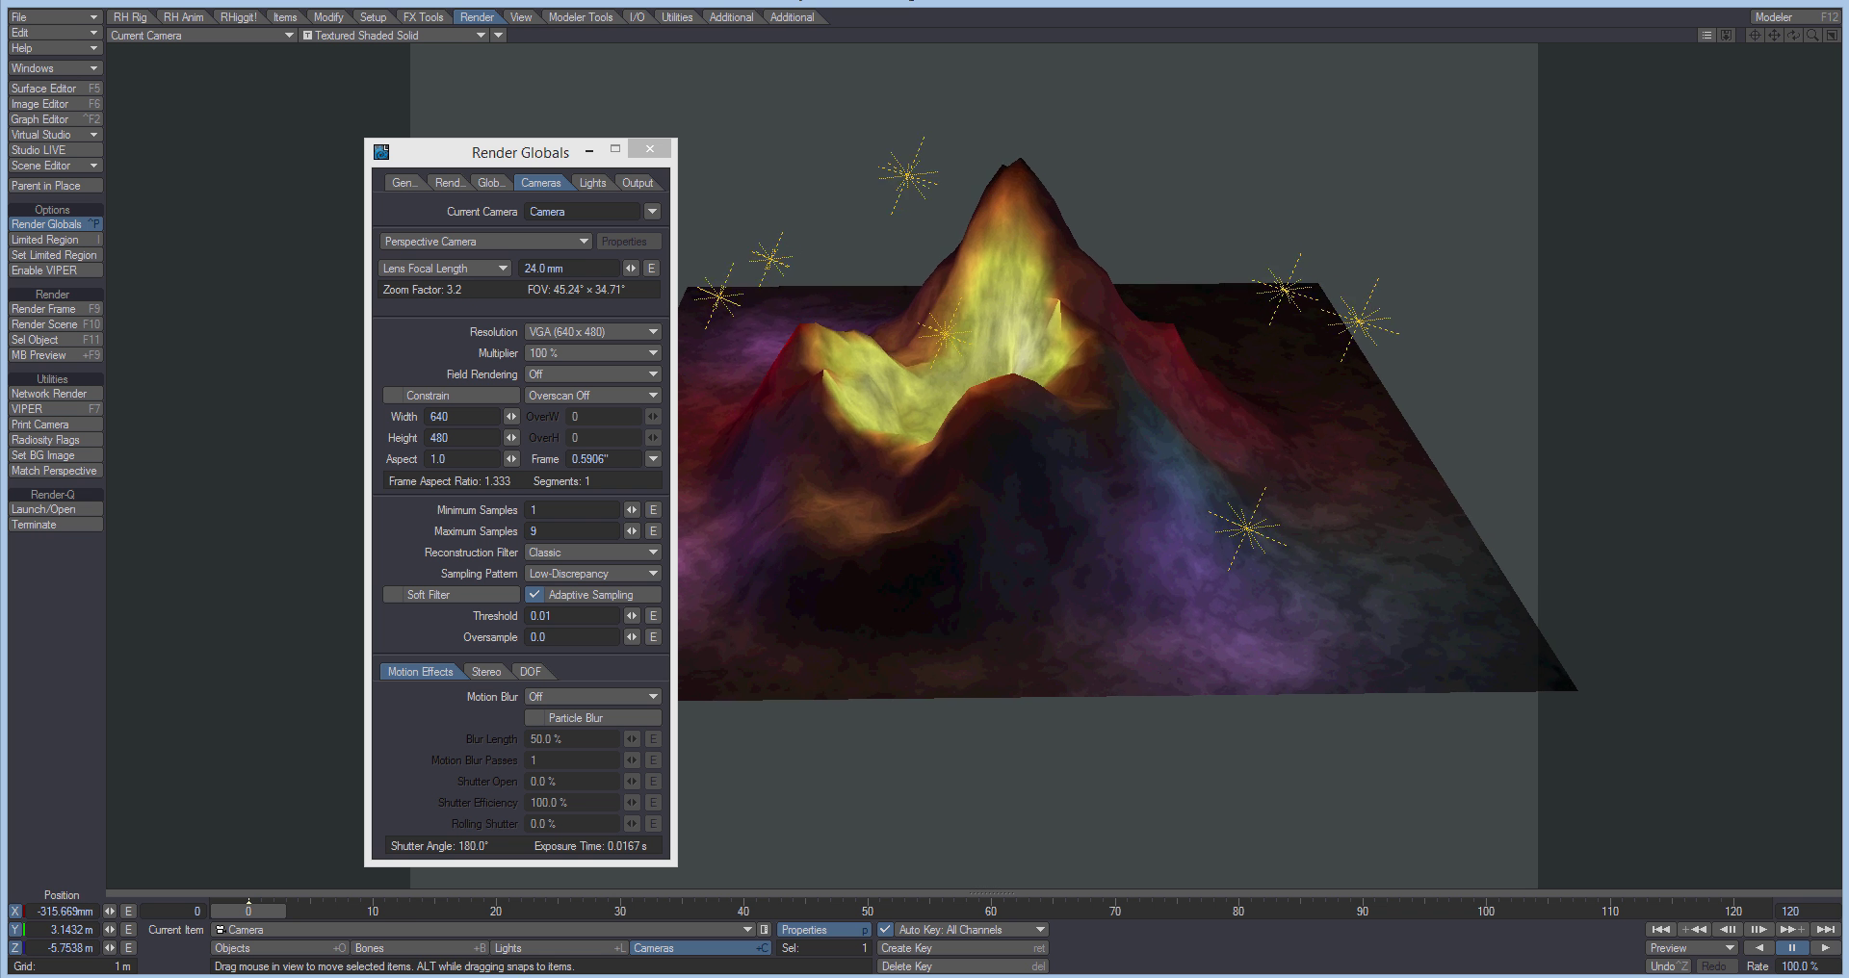
{"action": "mouse_move", "coordinate": [1082, 489]}
{"action": "right_mouse_down"}
{"action": "mouse_move", "coordinate": [1081, 412]}
{"action": "mouse_move", "coordinate": [1082, 455]}
{"action": "right_mouse_up"}
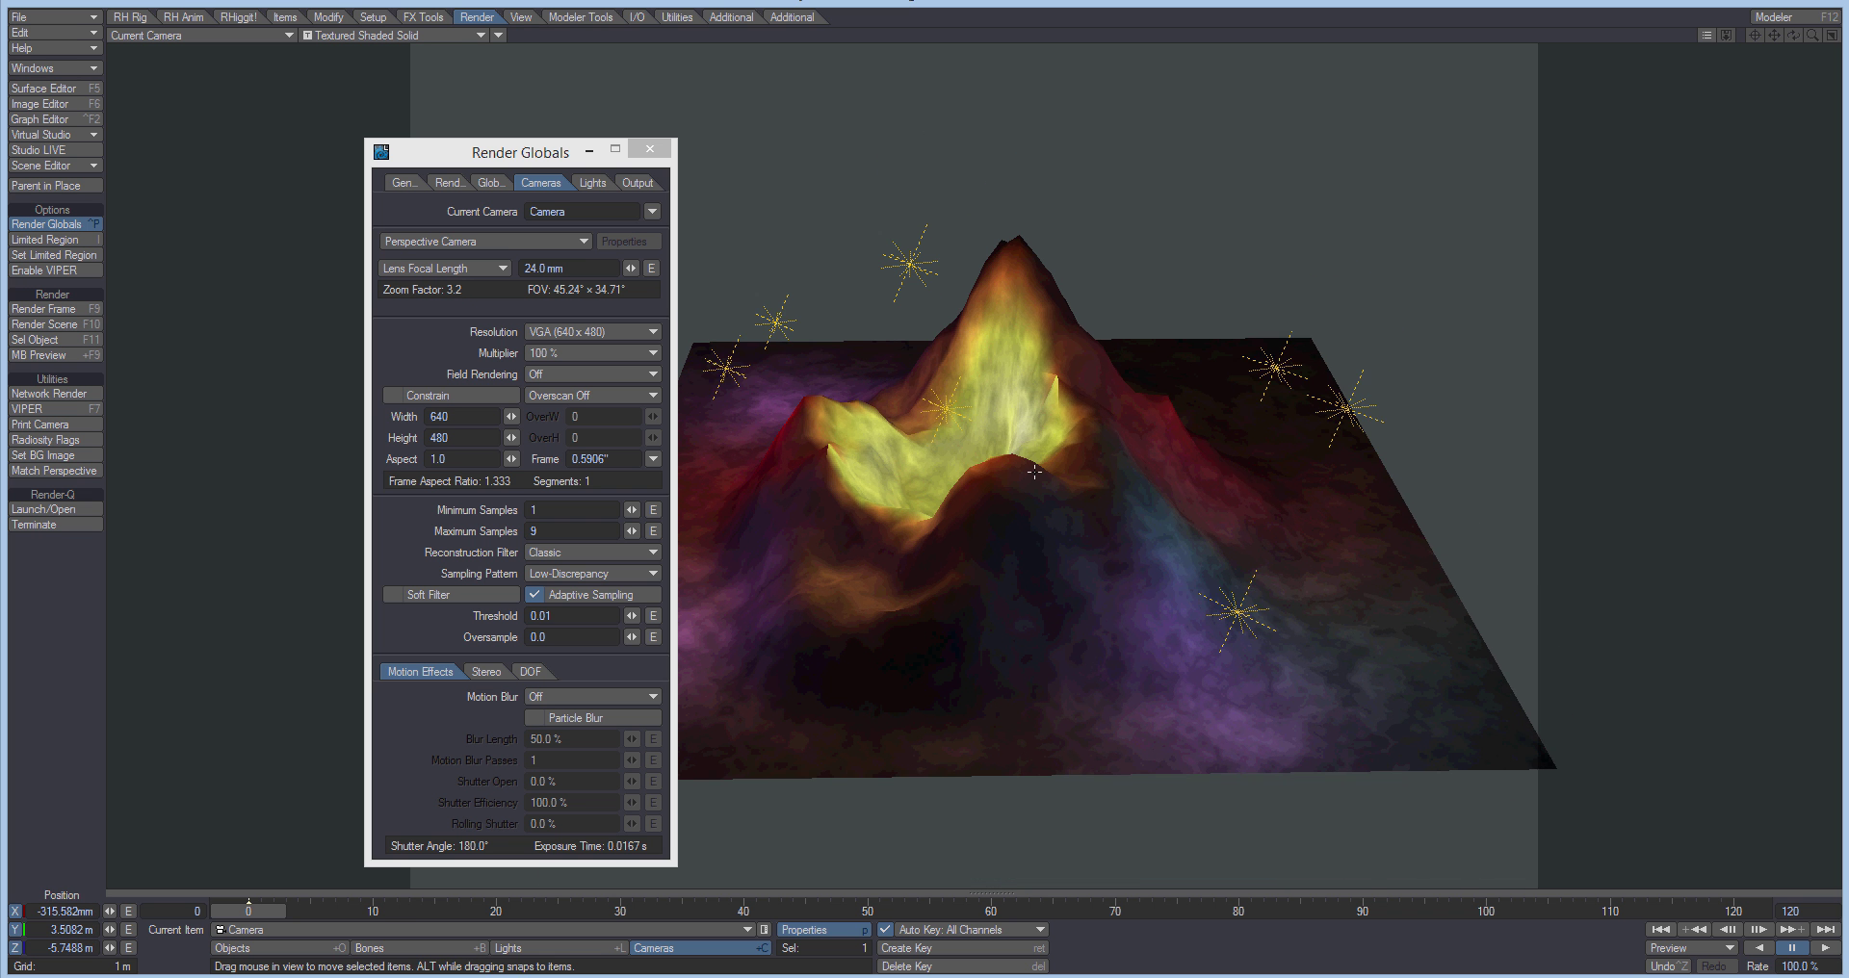
Render the current frame to bake the terrain's illumination and close the render status.
{"action": "key", "text": "F9"}
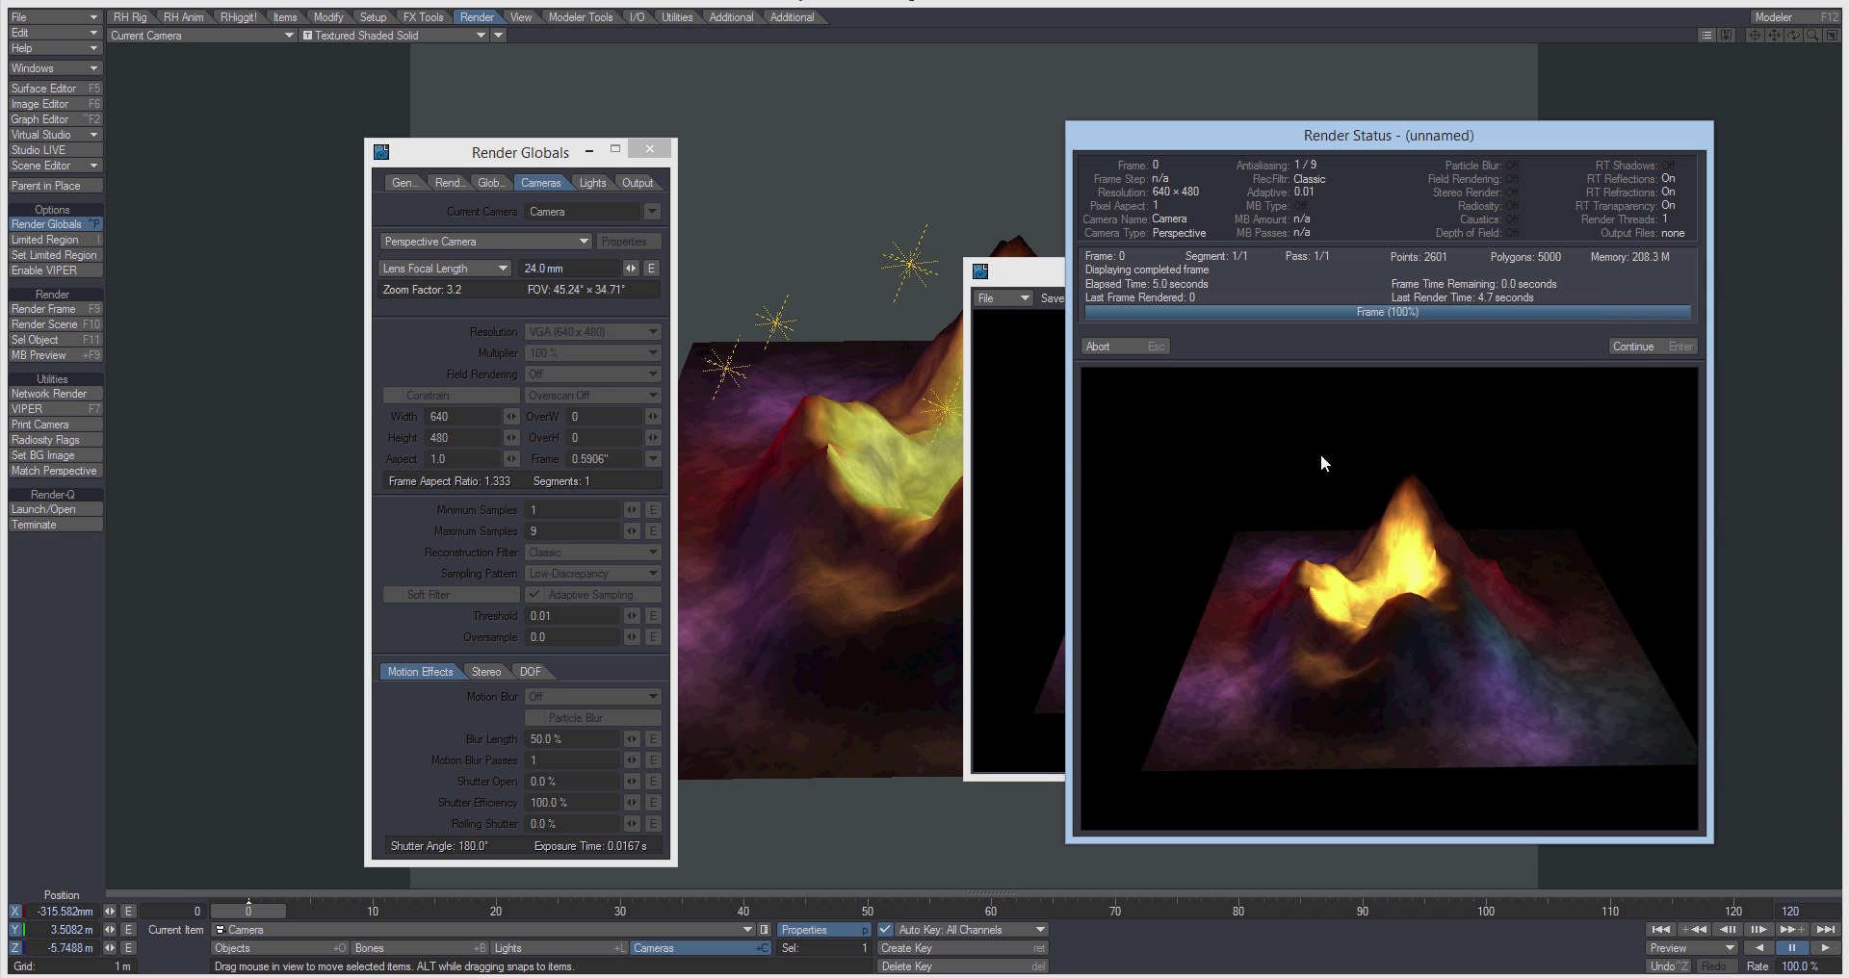
{"action": "left_click", "coordinate": [1627, 346]}
Assign the baked SB_Default vertex color map to the terrain's Default surface.
{"action": "left_click", "coordinate": [57, 89]}
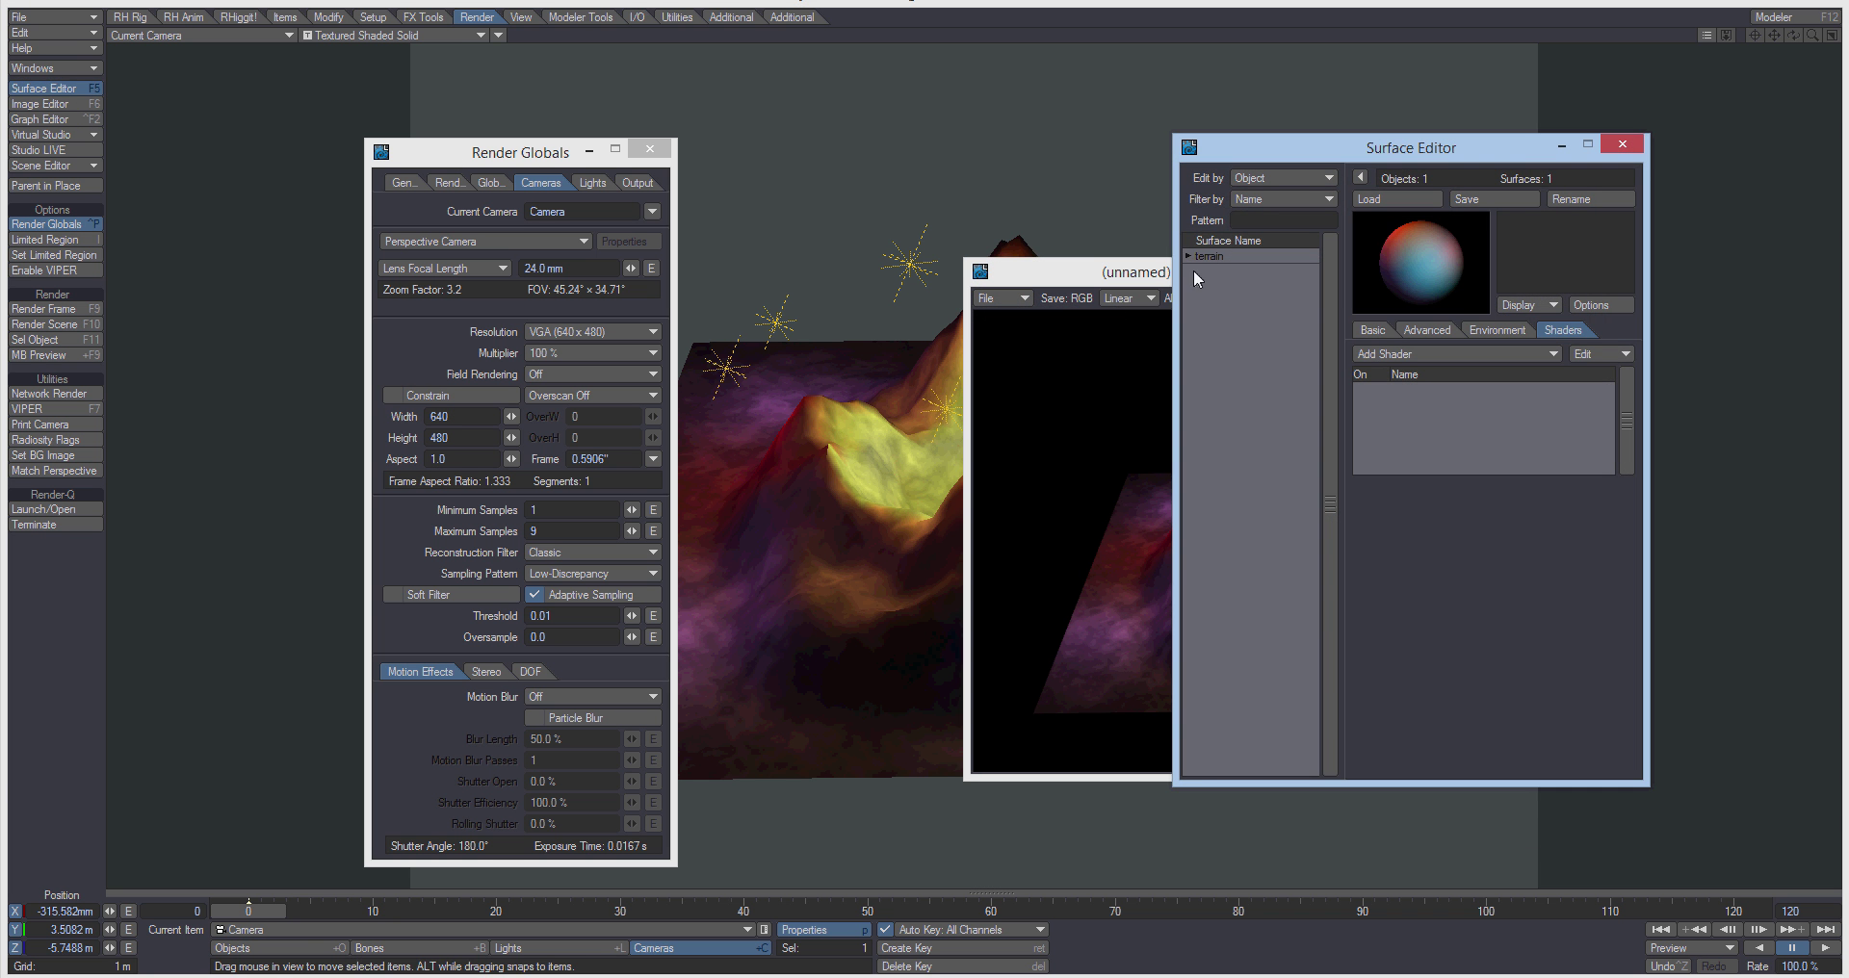
{"action": "left_click", "coordinate": [1188, 256]}
{"action": "left_click", "coordinate": [1216, 273]}
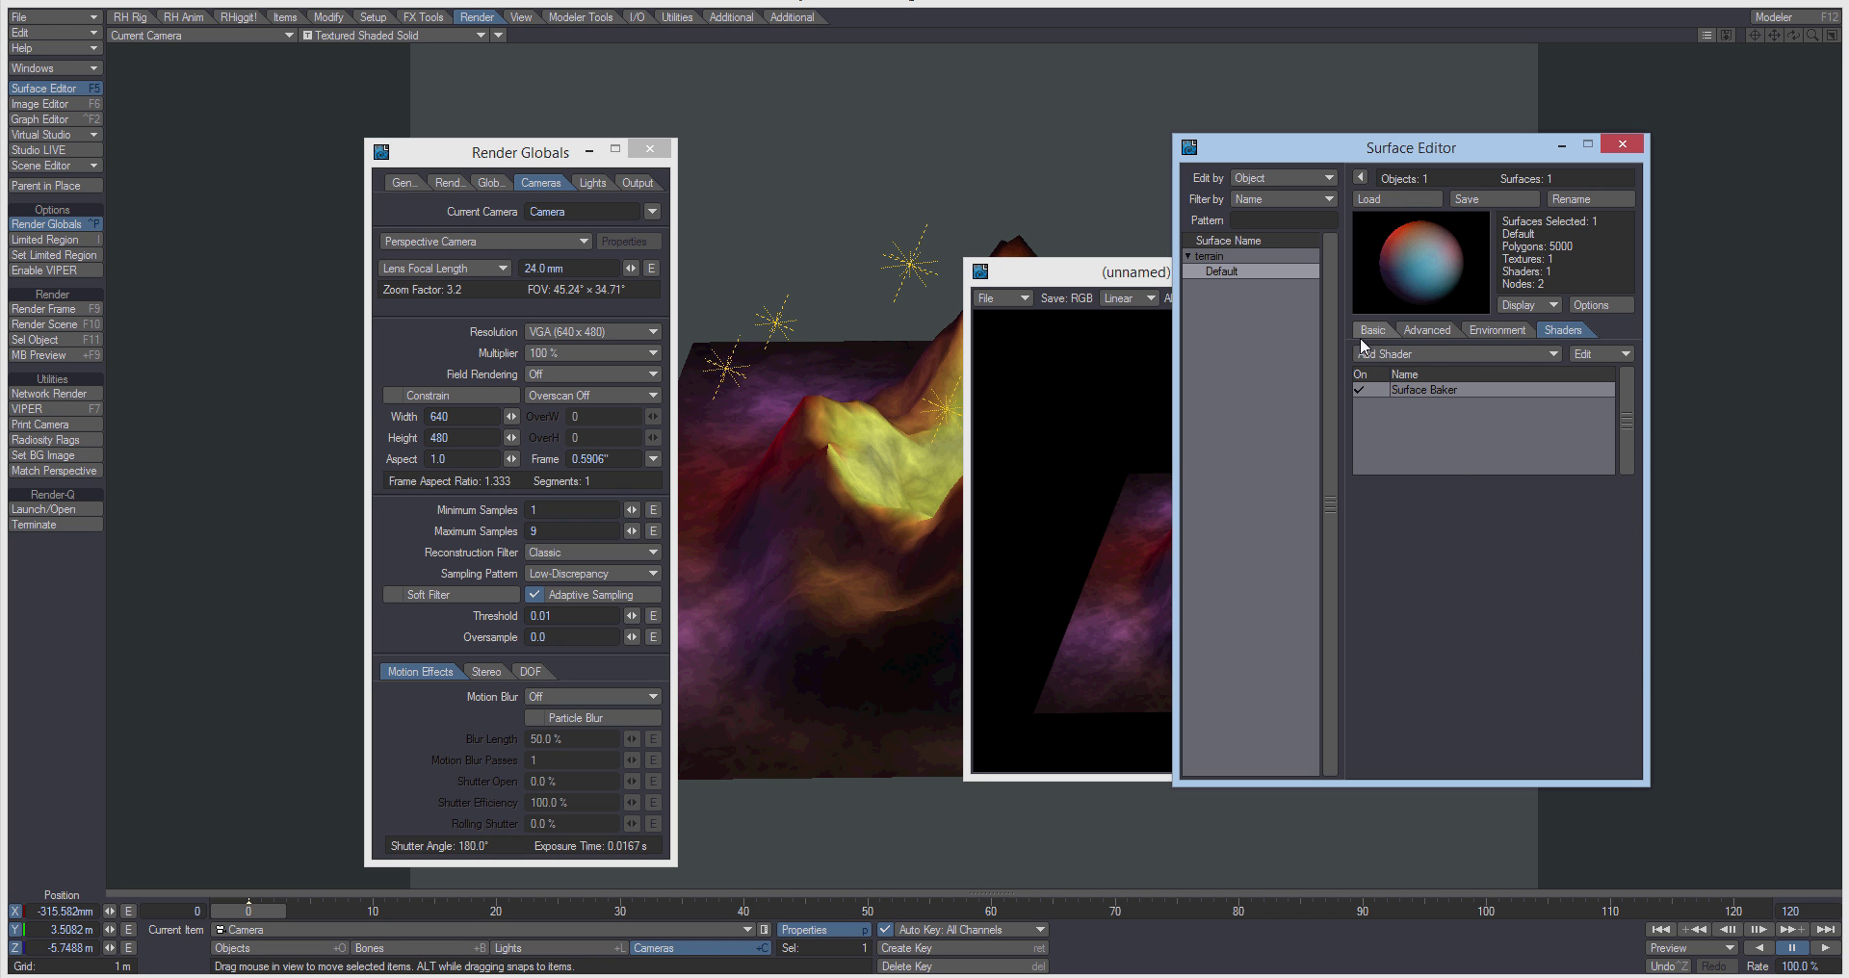
{"action": "left_click", "coordinate": [1427, 332]}
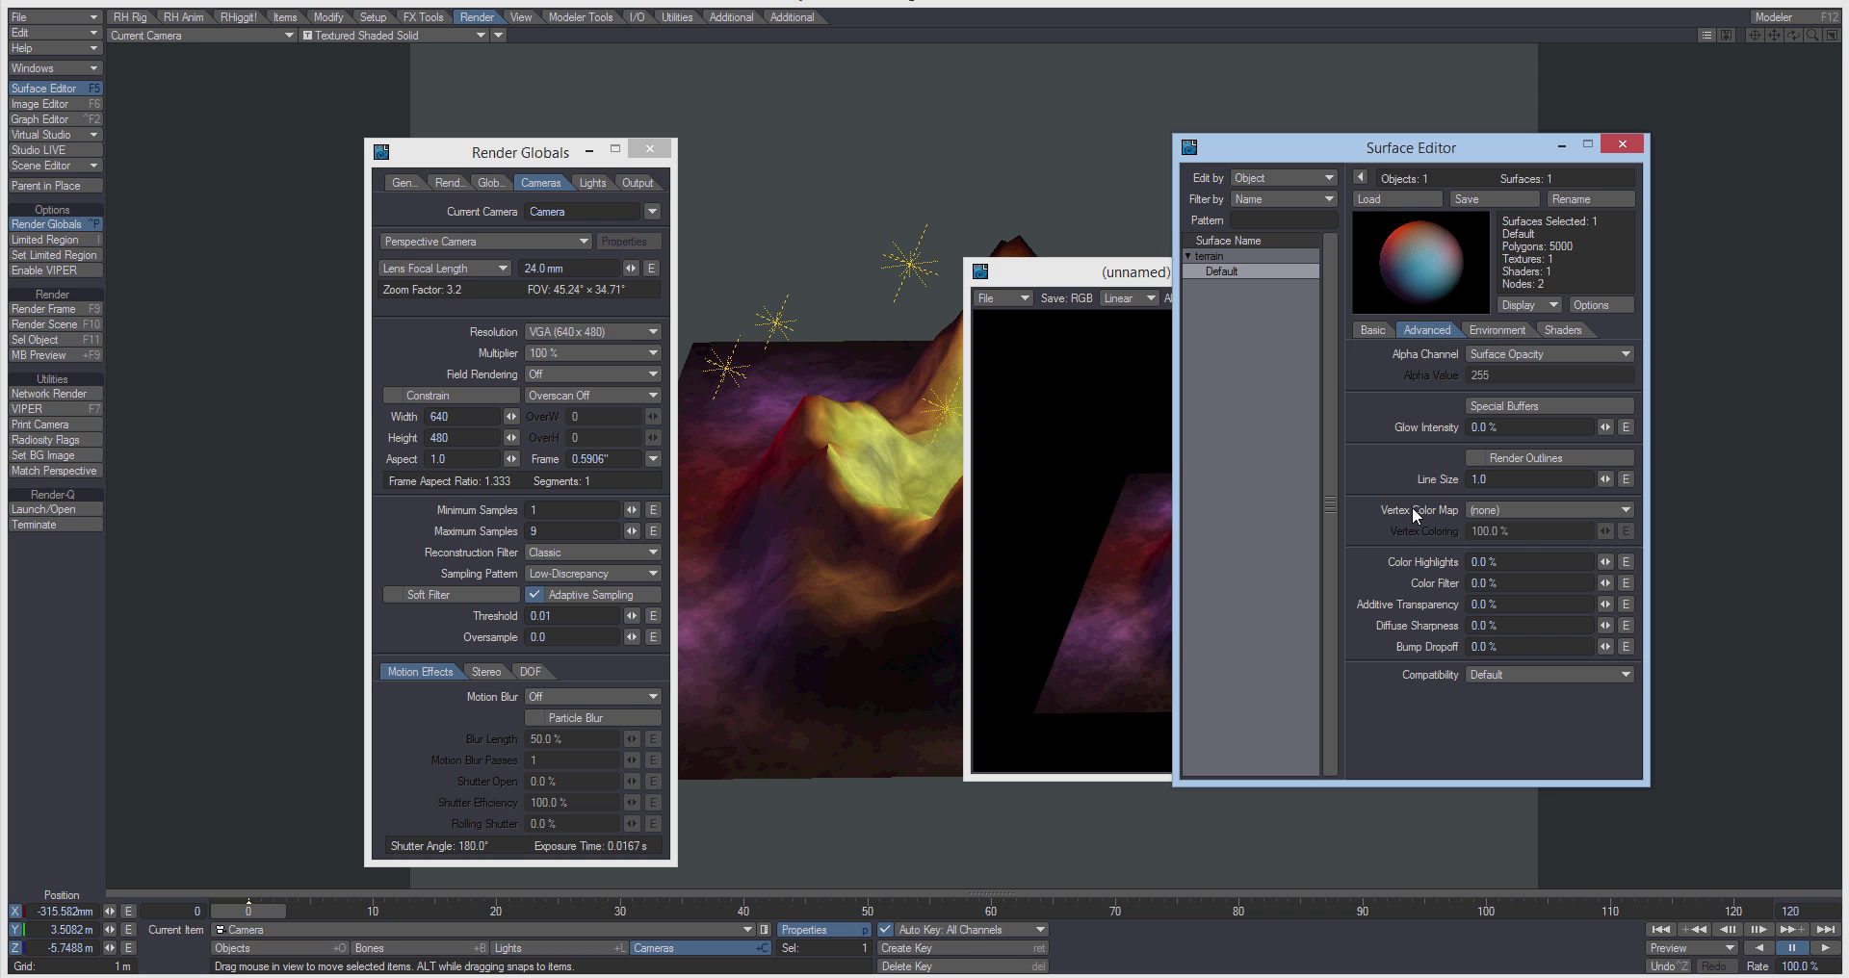
{"action": "left_click", "coordinate": [1487, 511]}
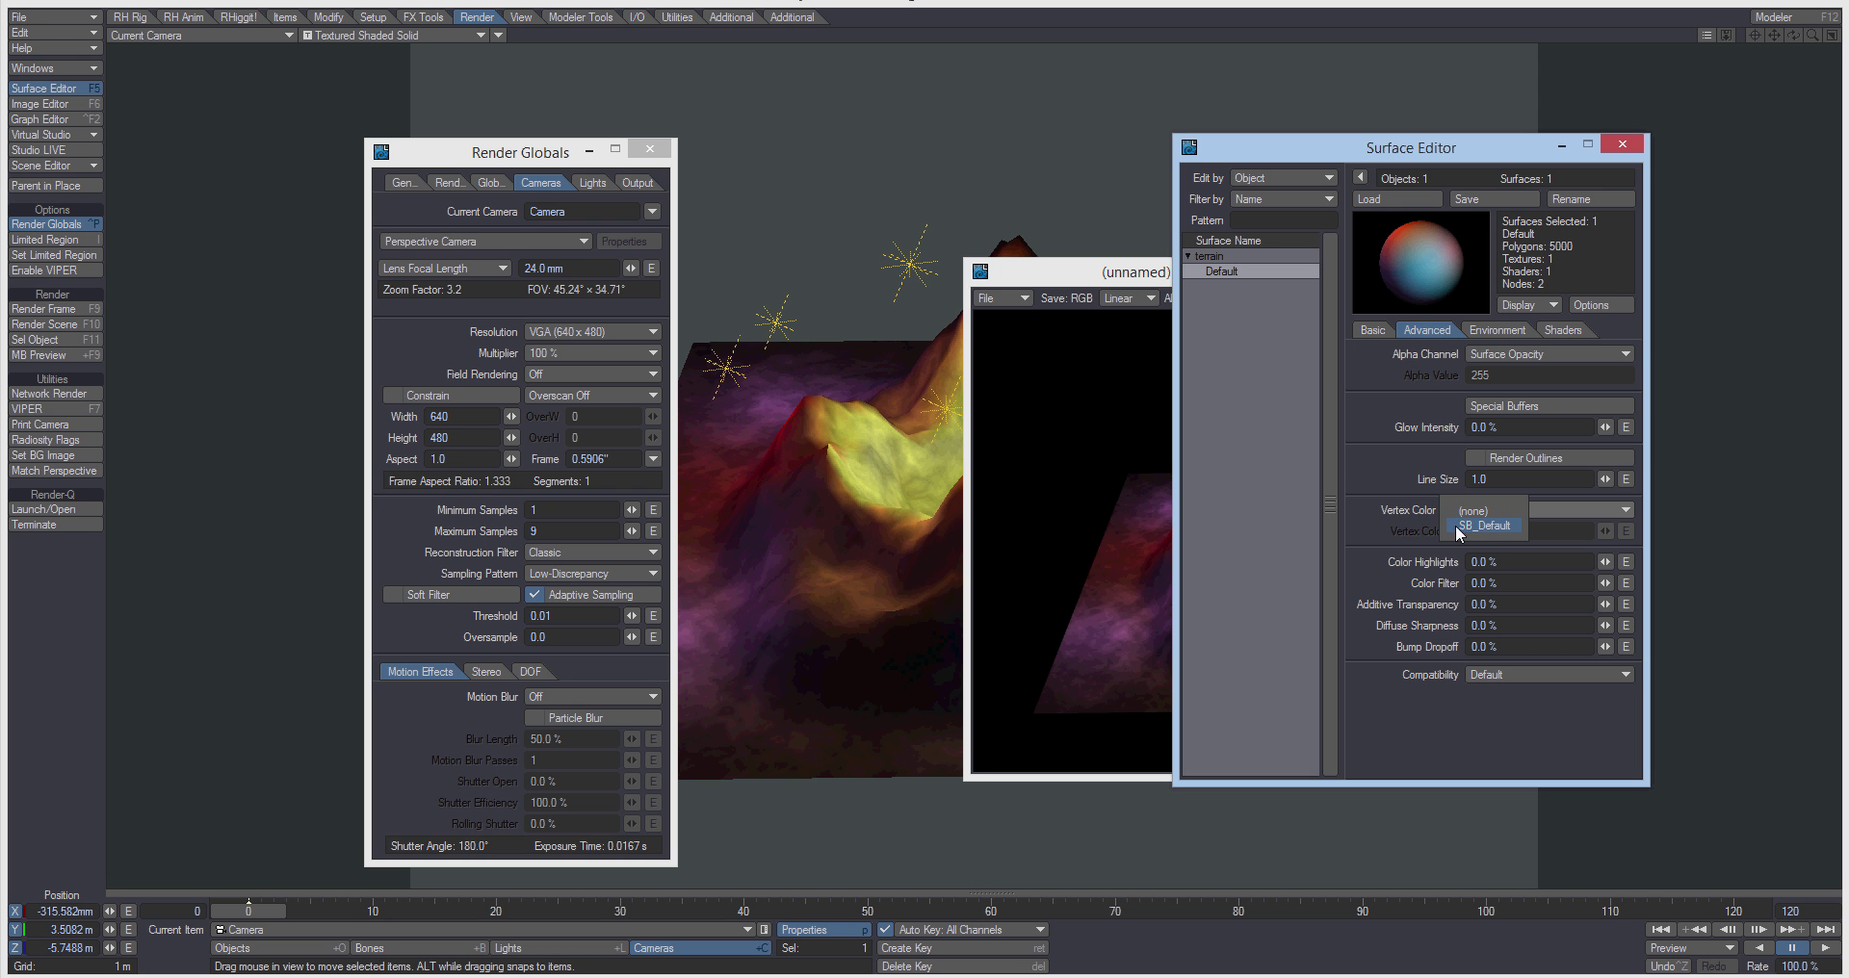
{"action": "left_click", "coordinate": [1483, 526]}
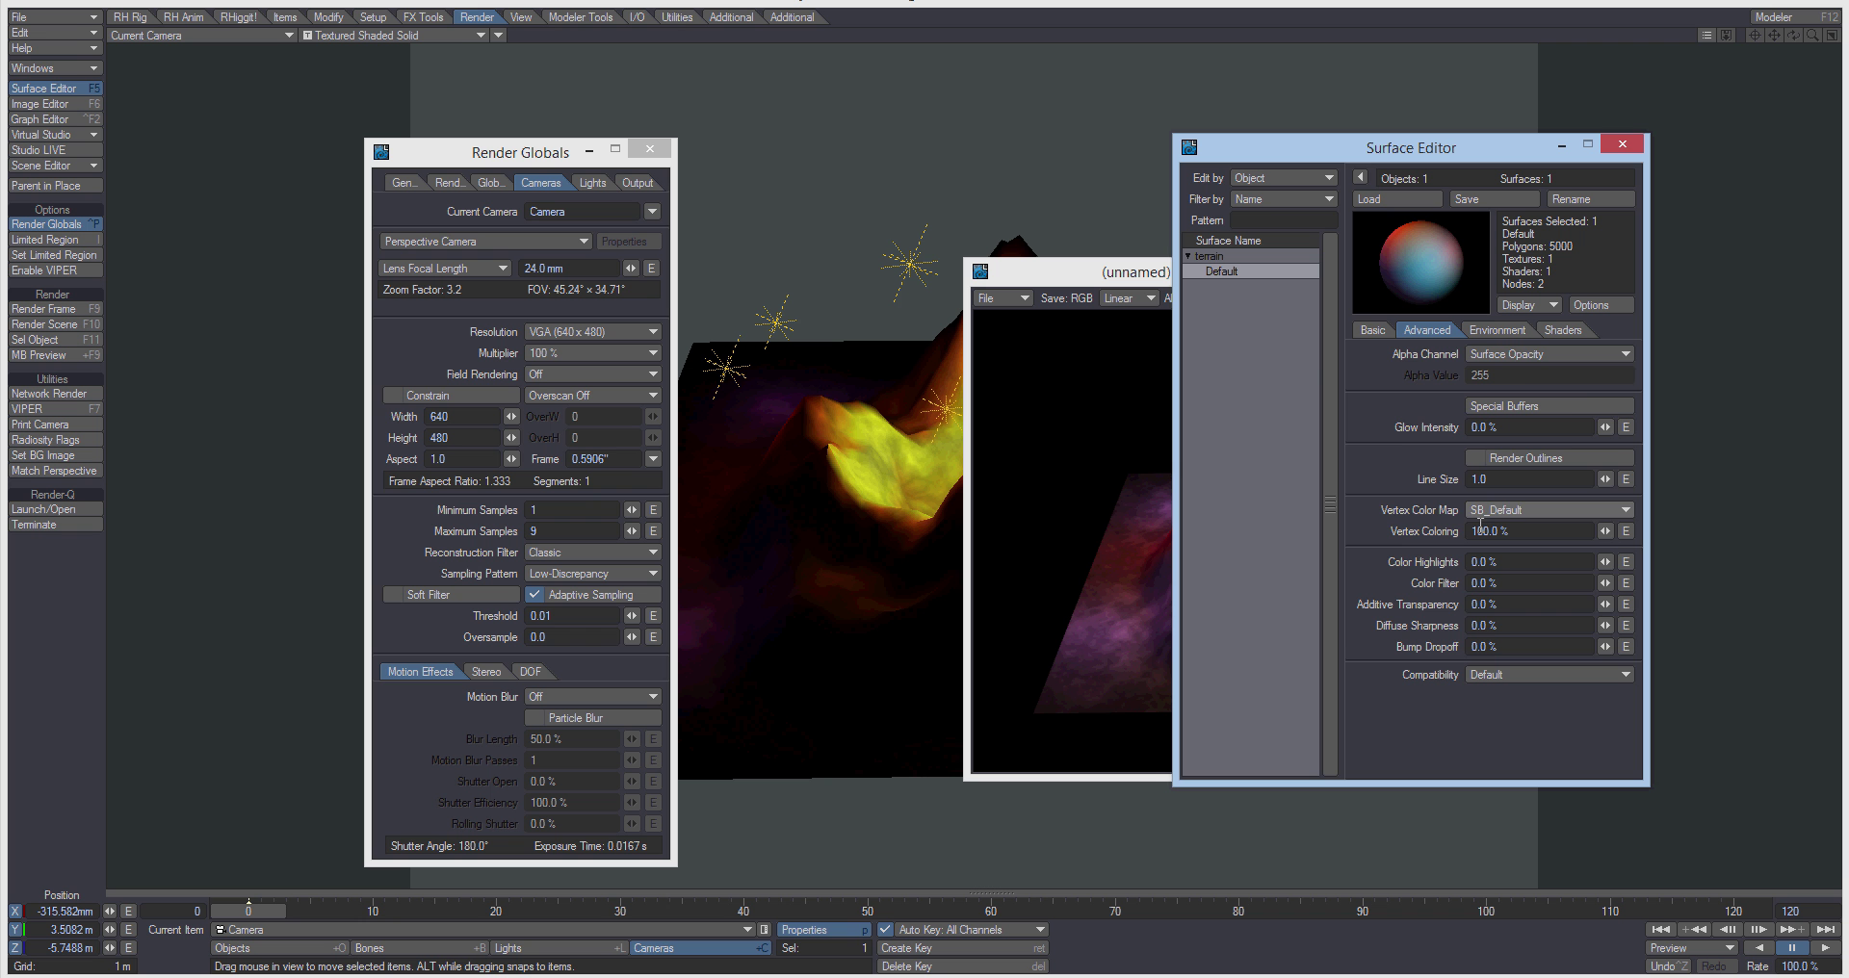
Review the Default surface's basic properties, save all objects in the scene, and confirm the save.
{"action": "left_click", "coordinate": [1373, 330]}
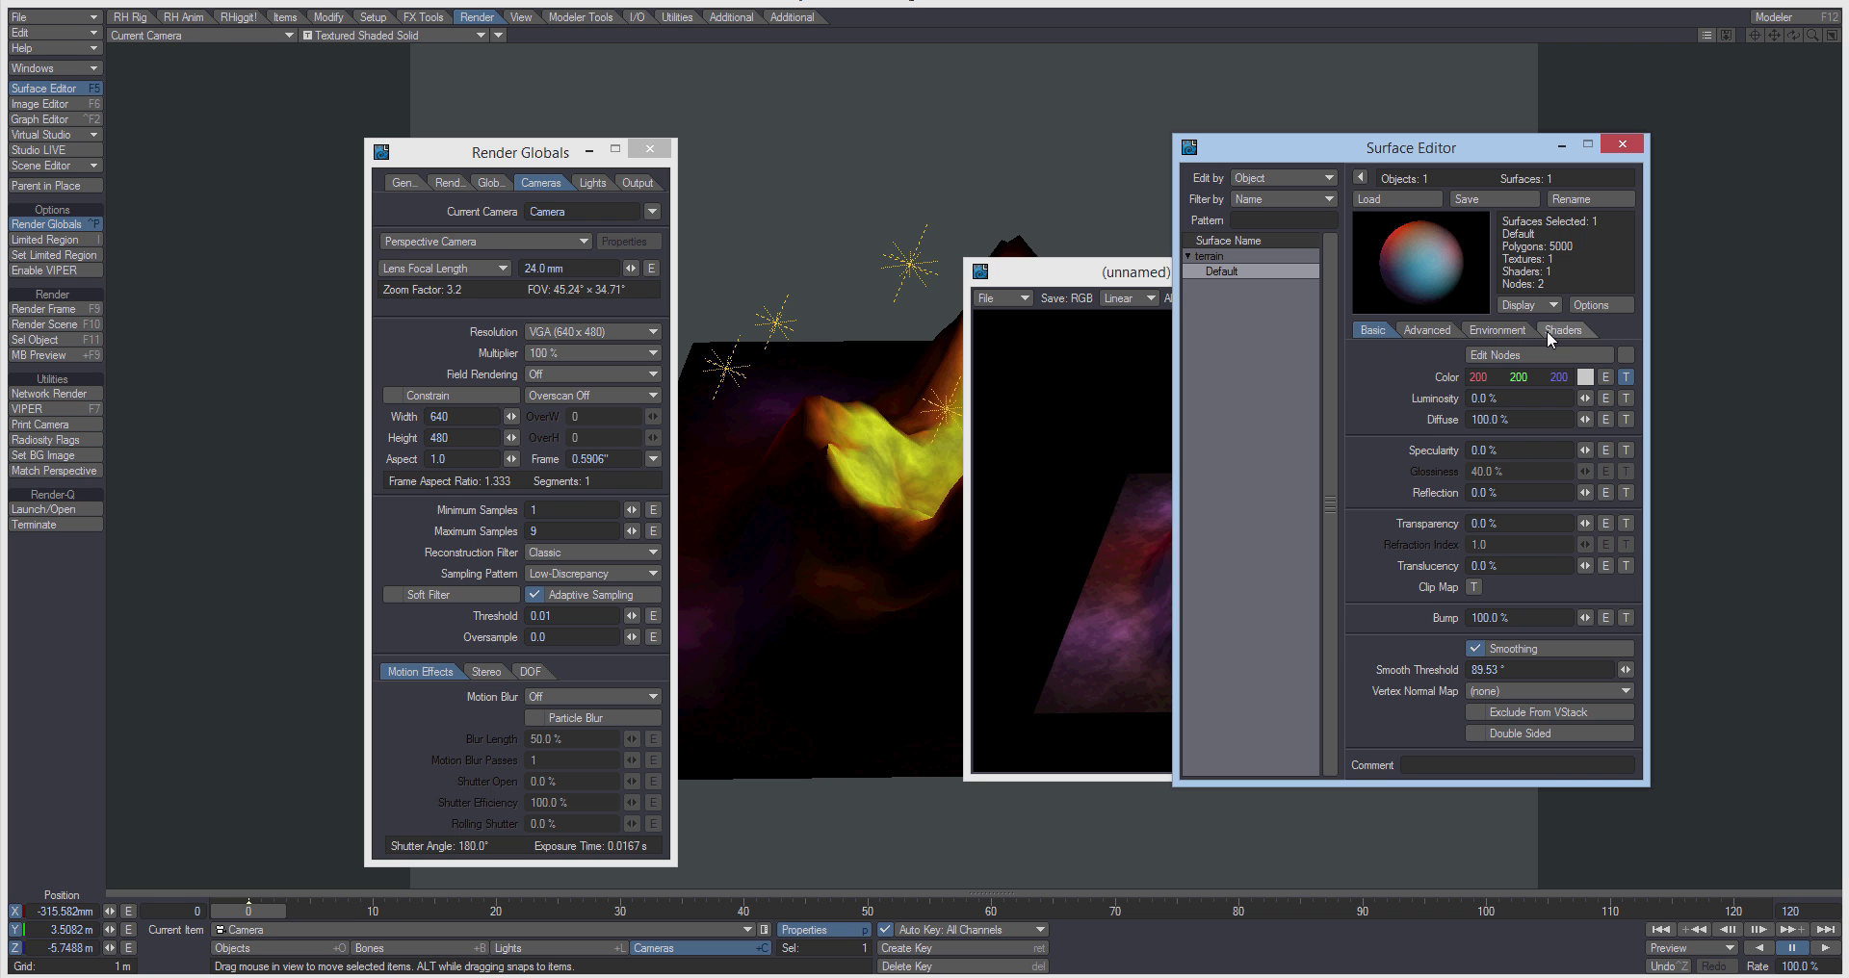
{"action": "left_click", "coordinate": [56, 21]}
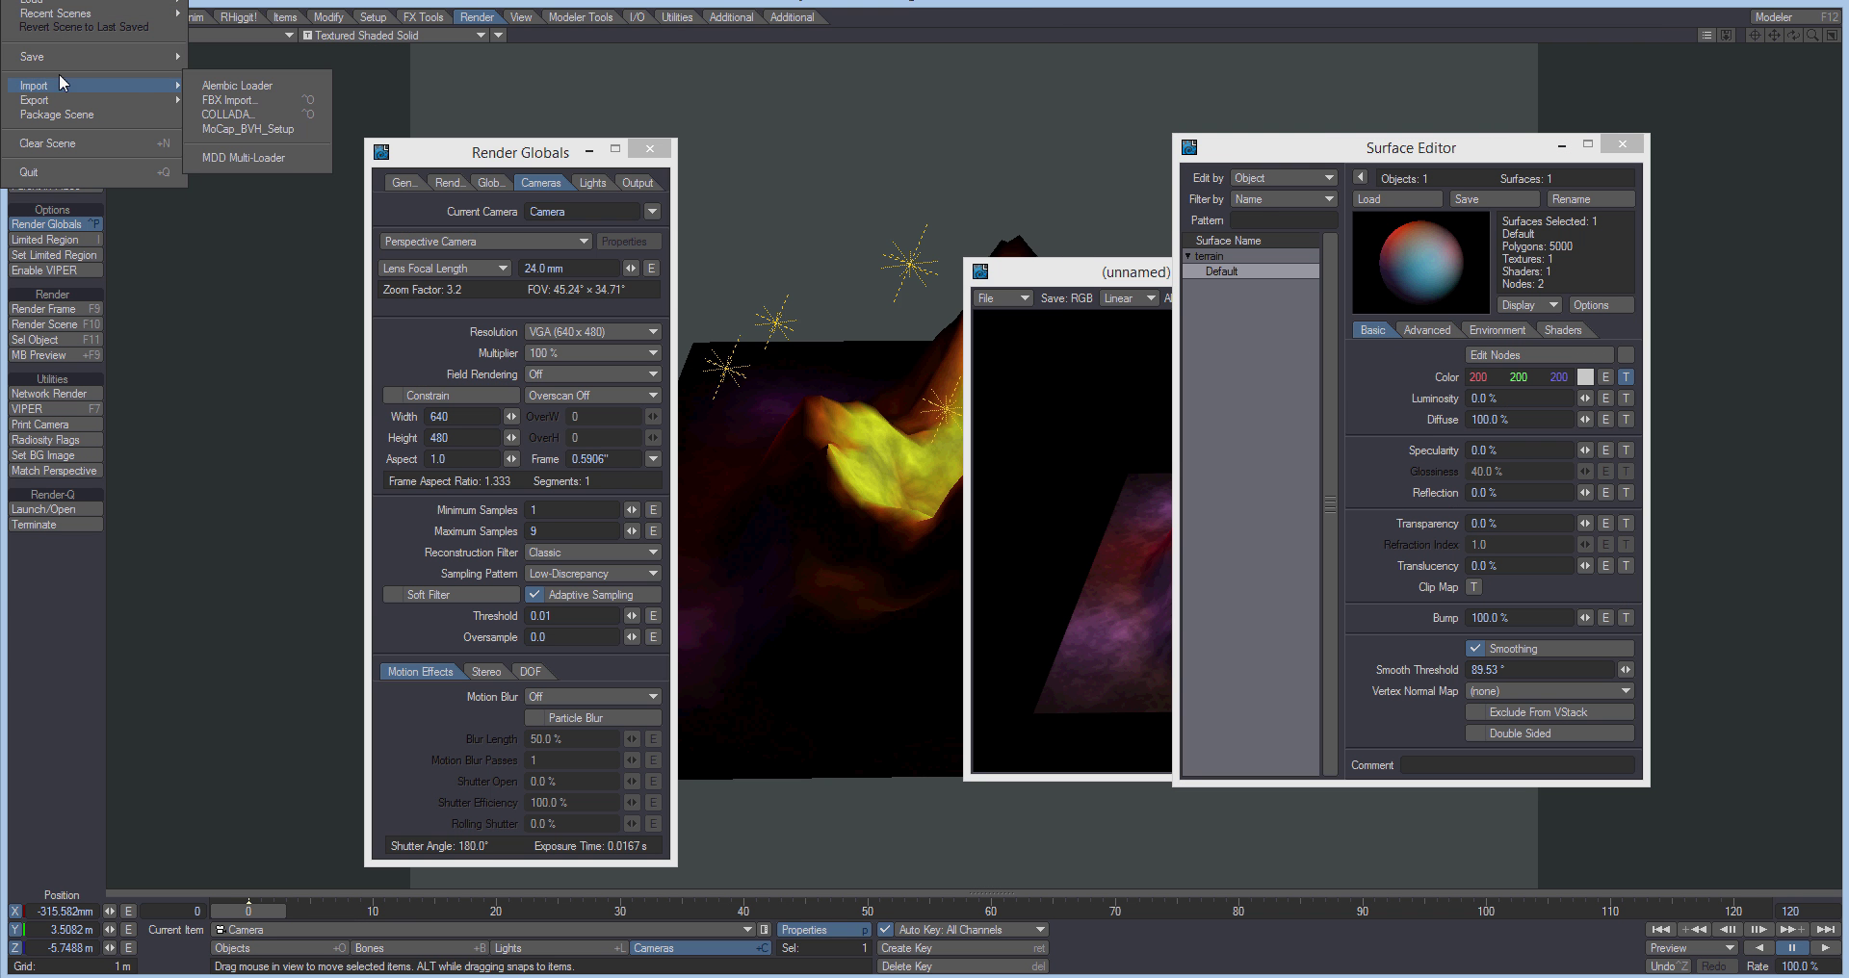
{"action": "mouse_move", "coordinate": [68, 60]}
{"action": "left_click", "coordinate": [289, 202]}
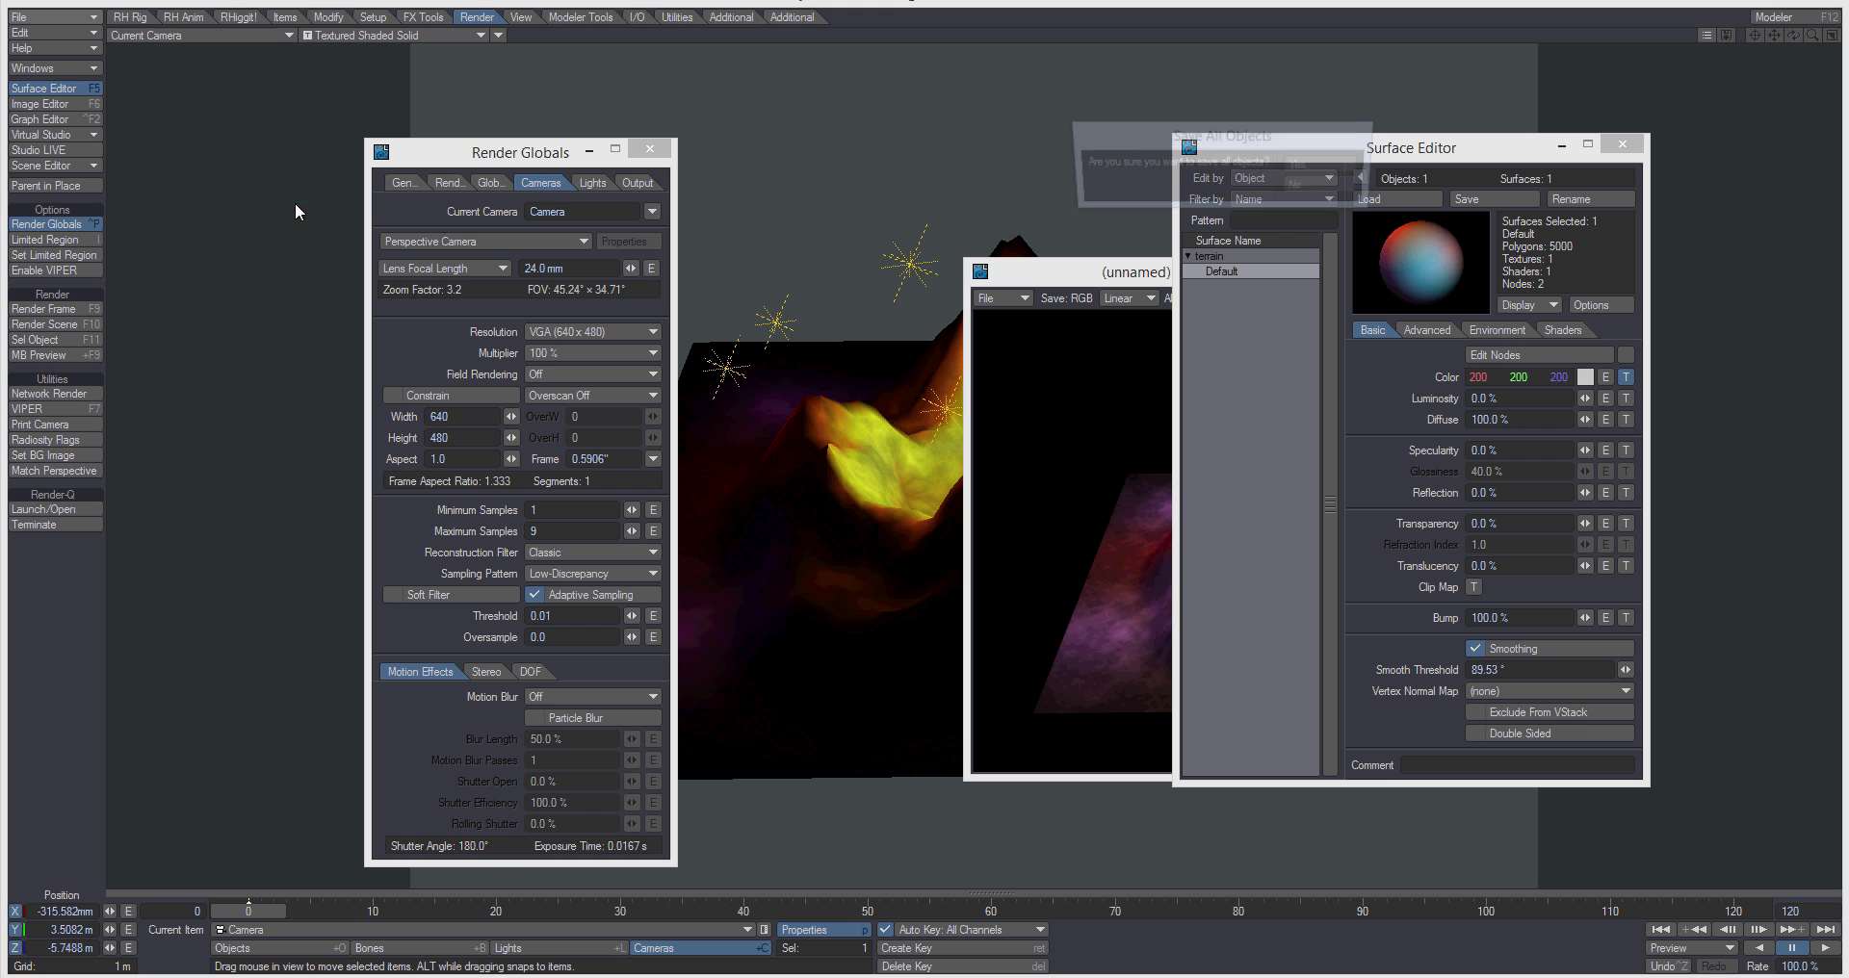
{"action": "left_click", "coordinate": [1329, 177]}
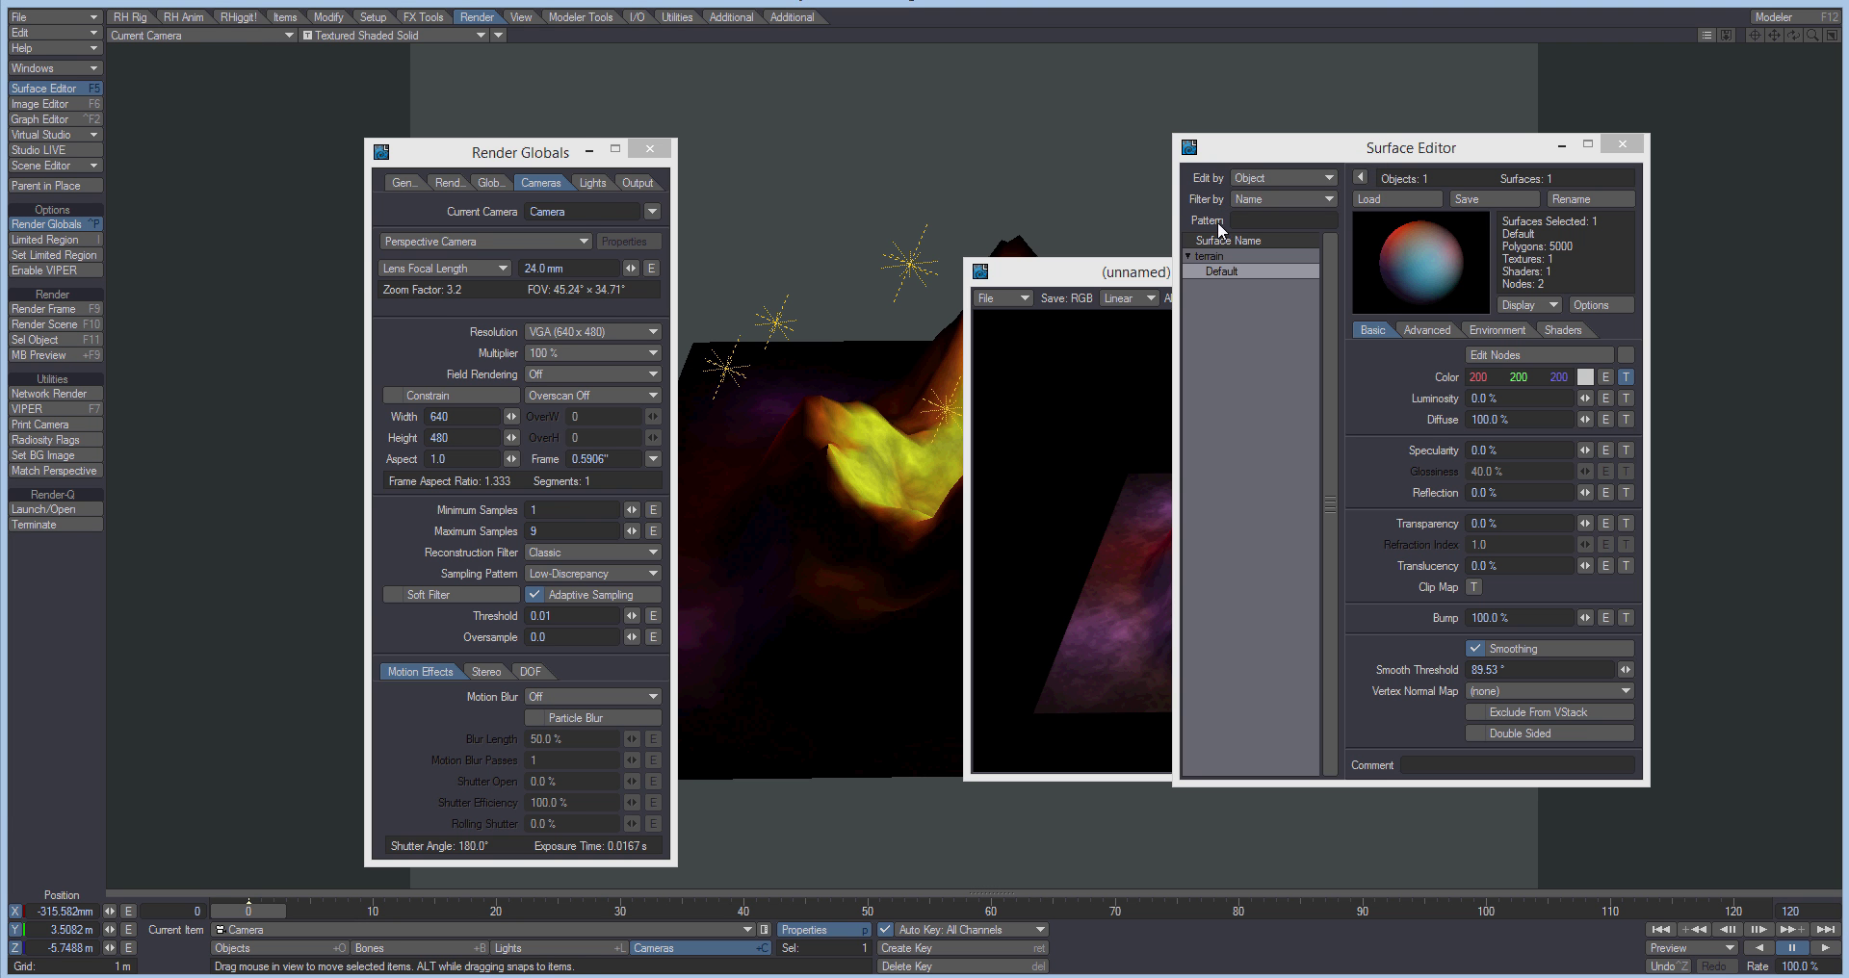
Switch to Modeler, close the Surface Editor, and inspect the baked colors on the terrain from several angles.
{"action": "key", "text": "F12"}
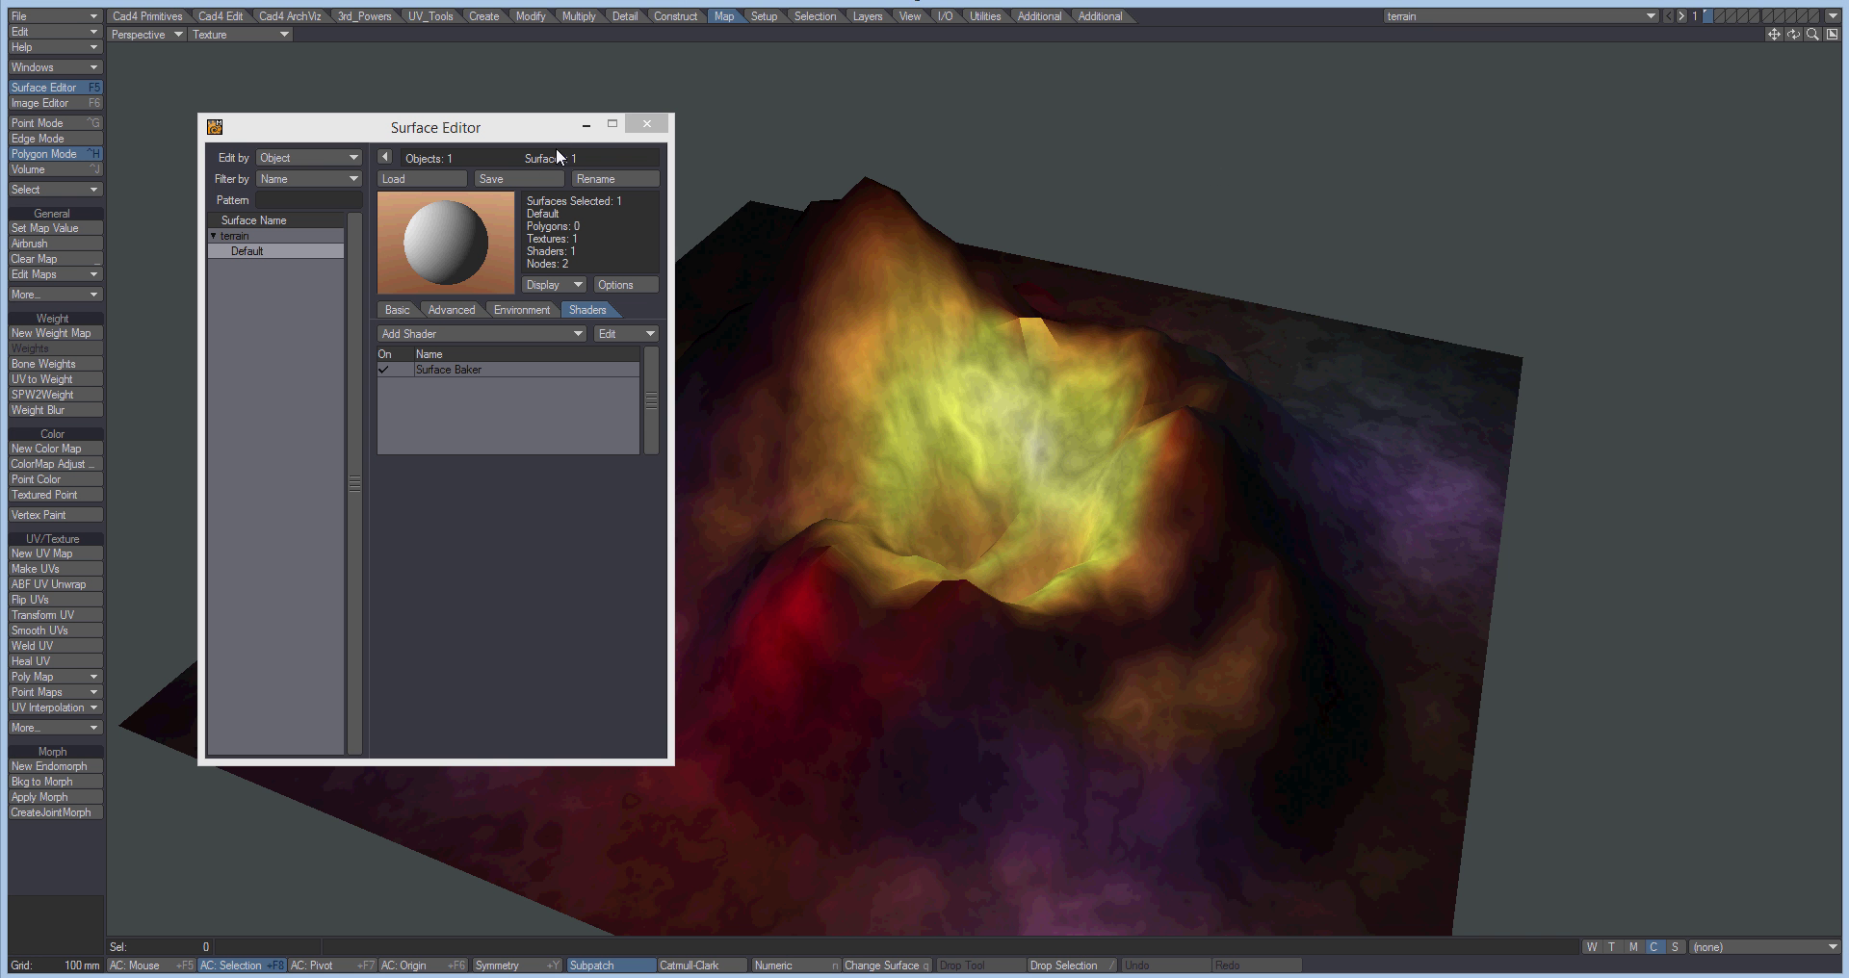
{"action": "left_click", "coordinate": [647, 123]}
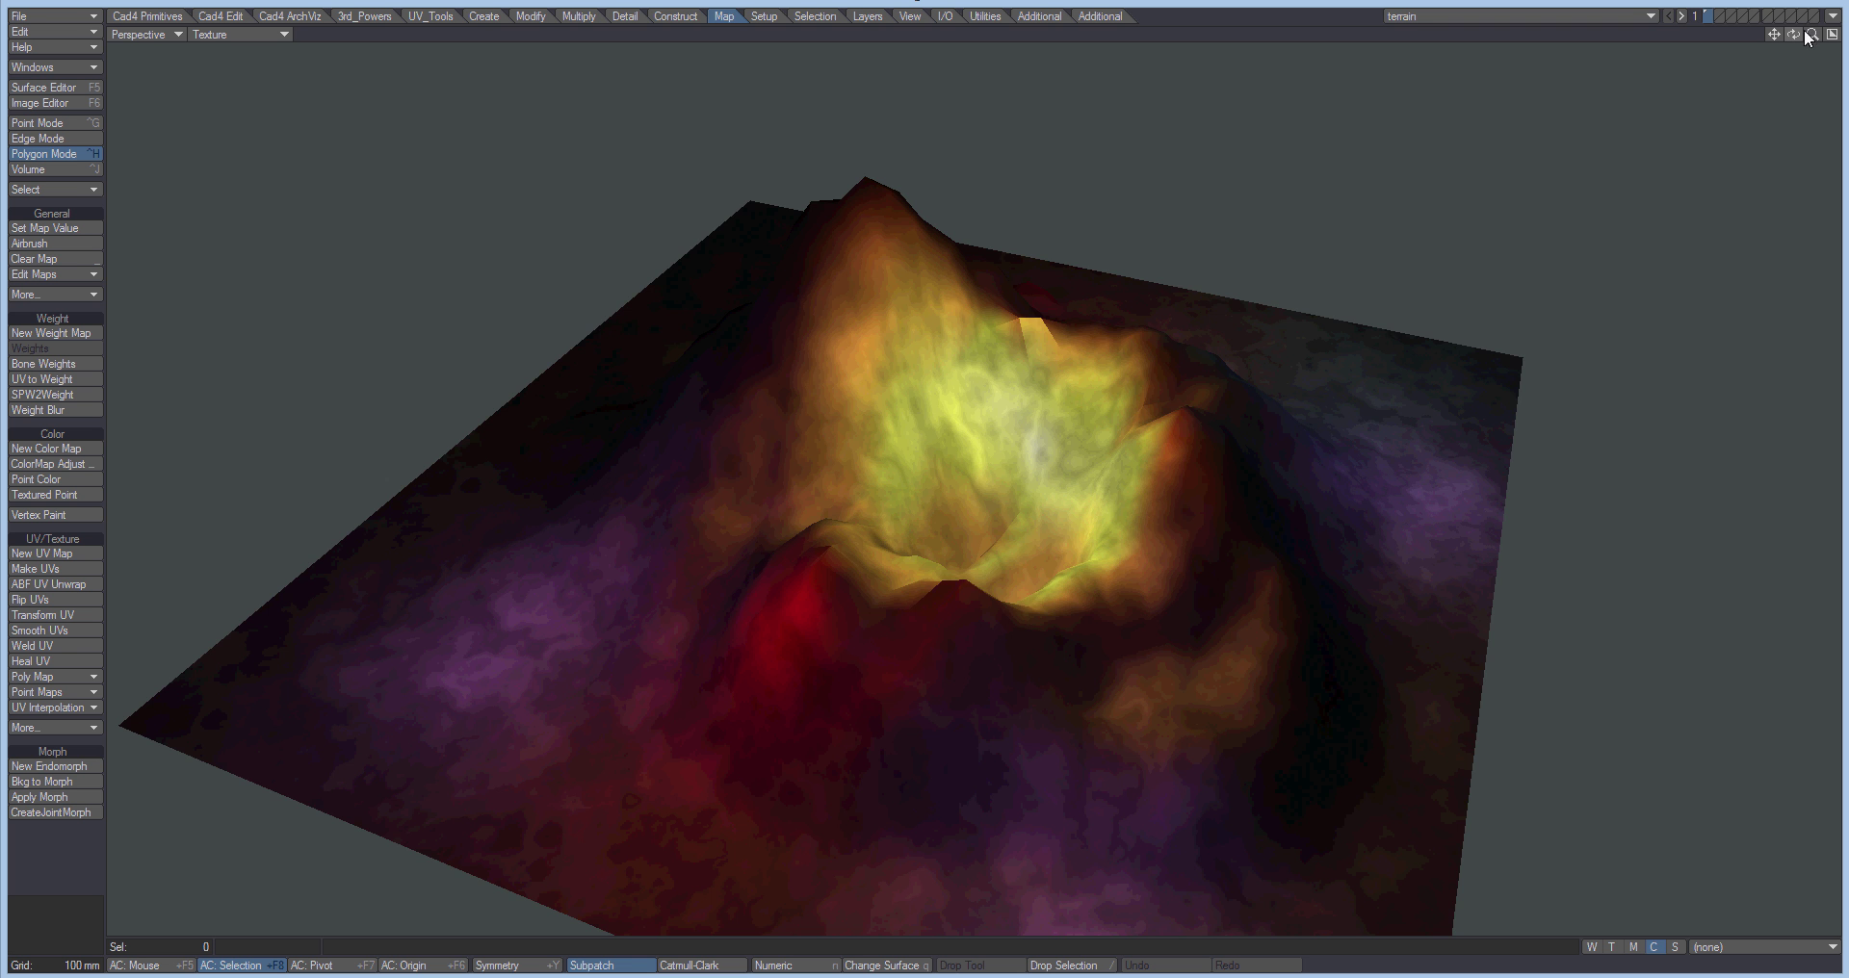
{"action": "left_click_drag", "start_coordinate": [1794, 33], "coordinate": [1678, 63]}
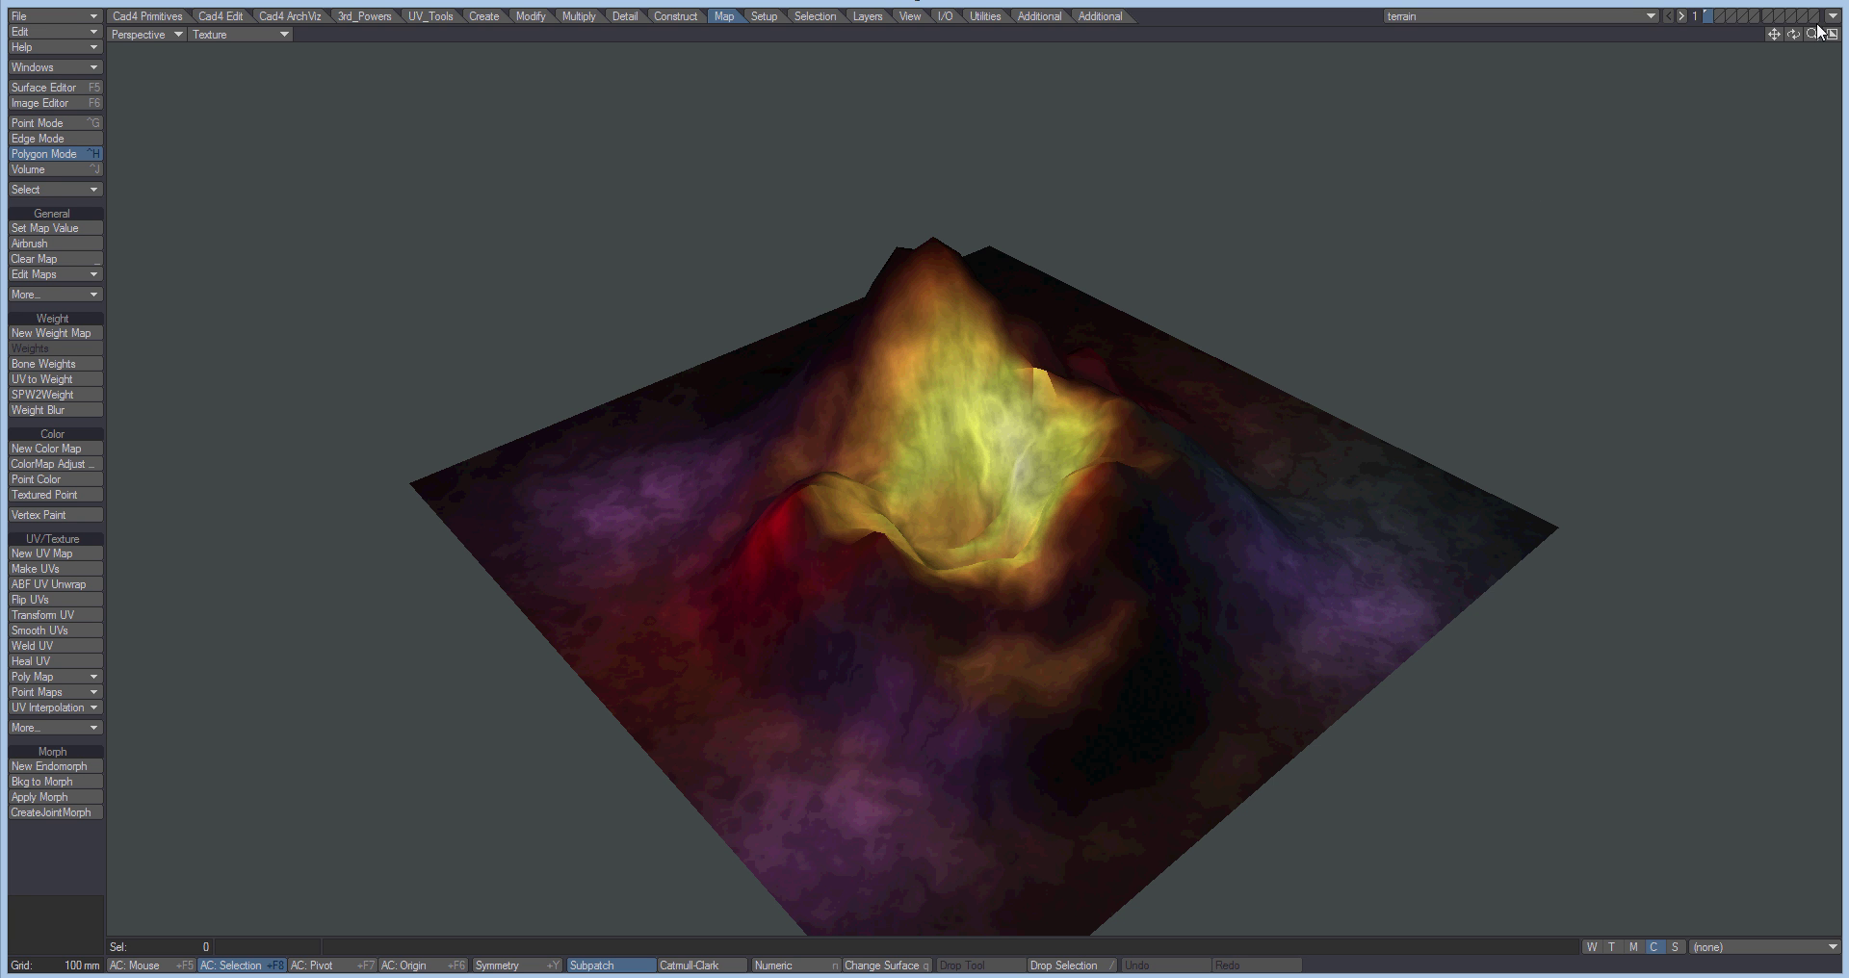
{"action": "left_click_drag", "start_coordinate": [1812, 37], "coordinate": [1841, 44]}
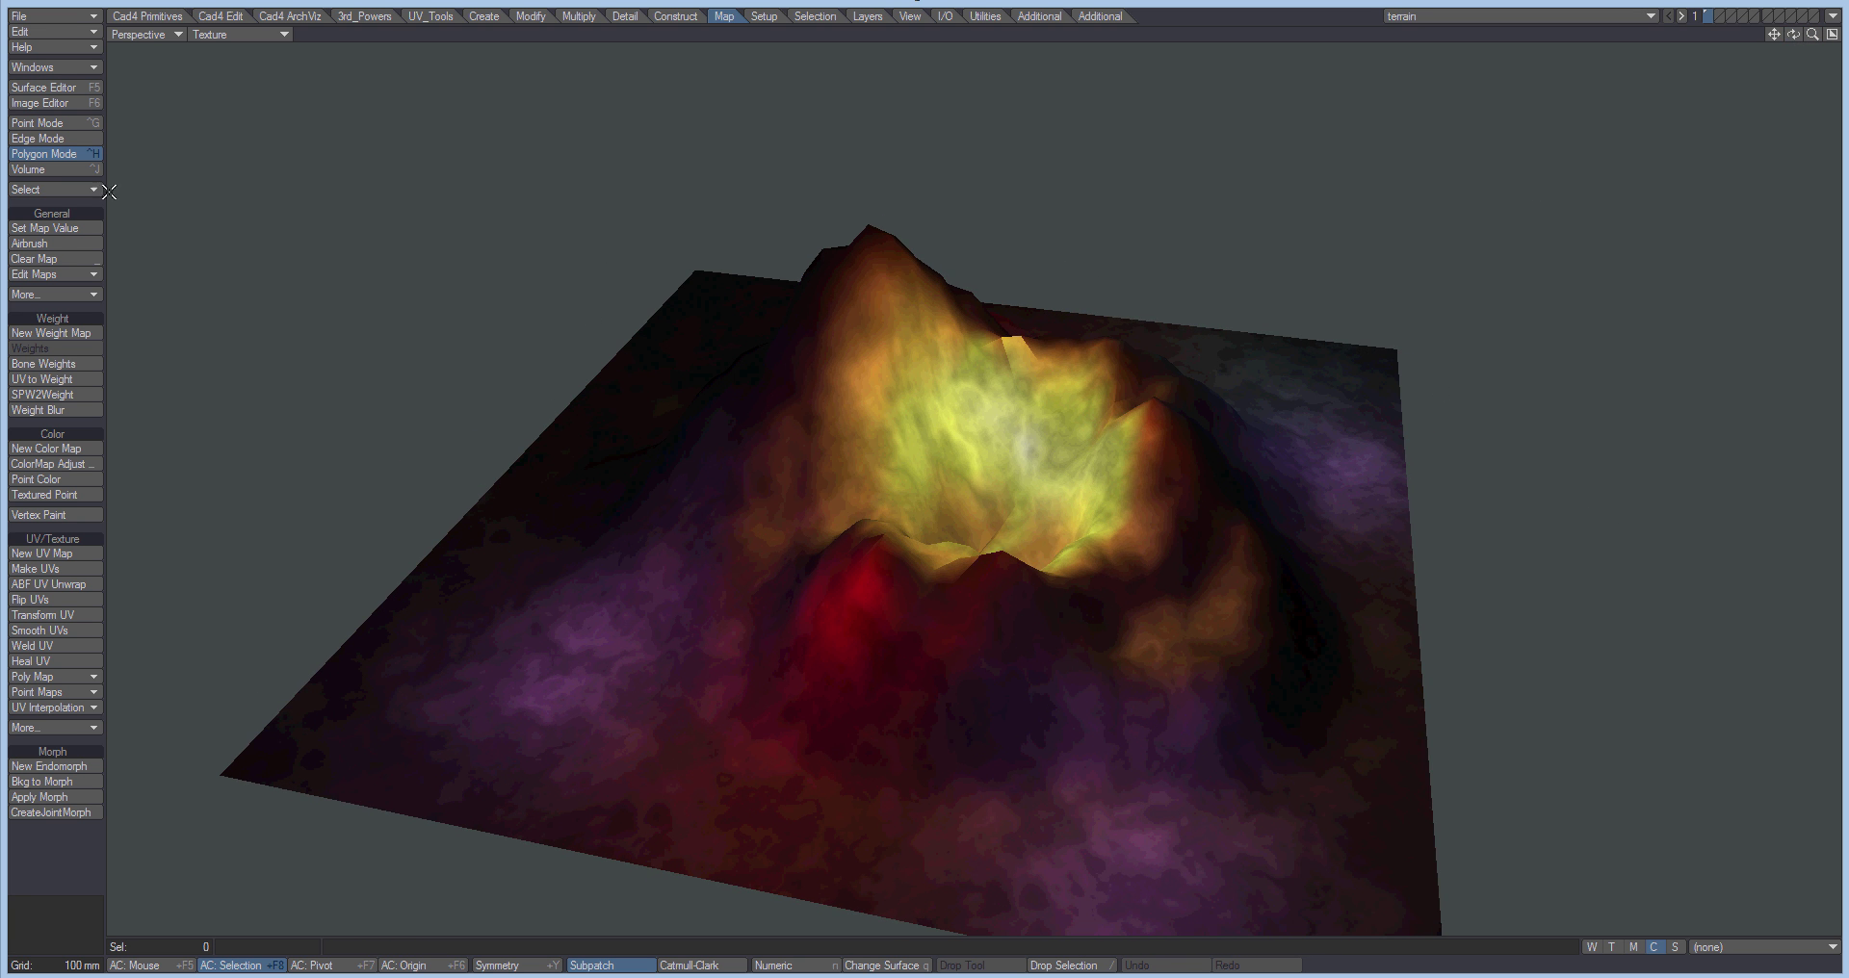
Set the terrain's Default surface to 100% luminosity and 0% diffuse, and close the surface settings.
{"action": "left_click", "coordinate": [75, 90]}
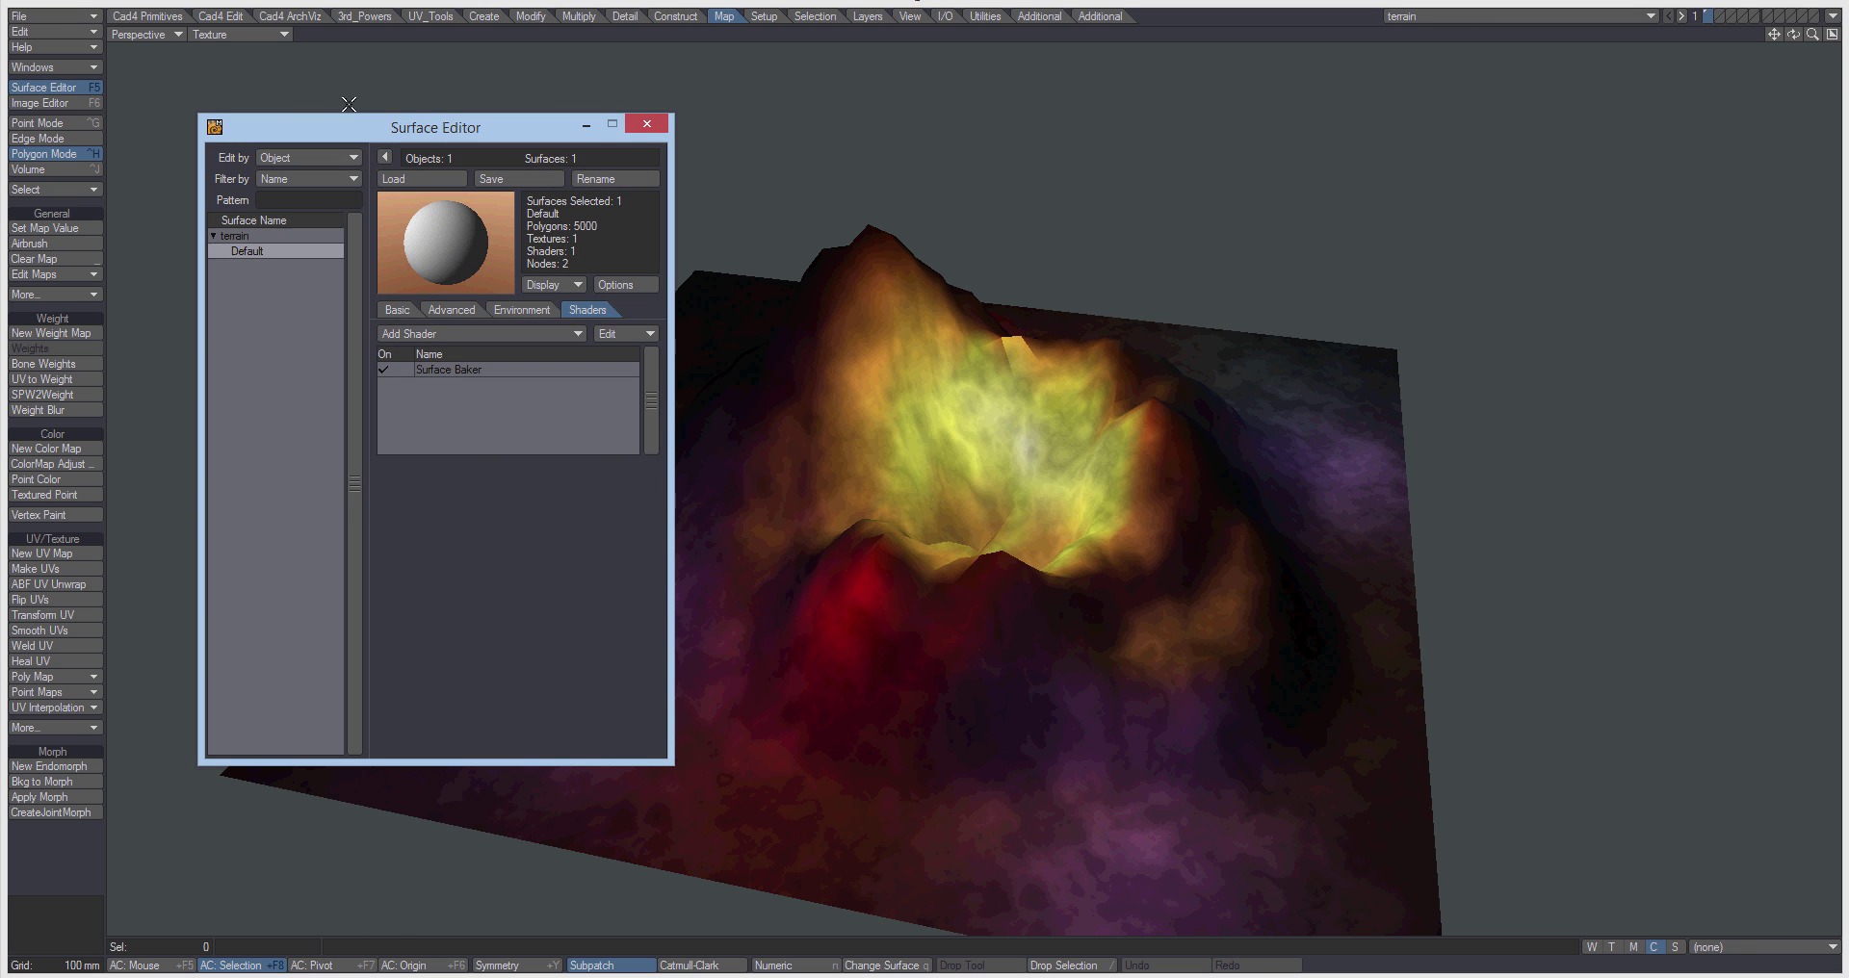
{"action": "left_click", "coordinate": [395, 312]}
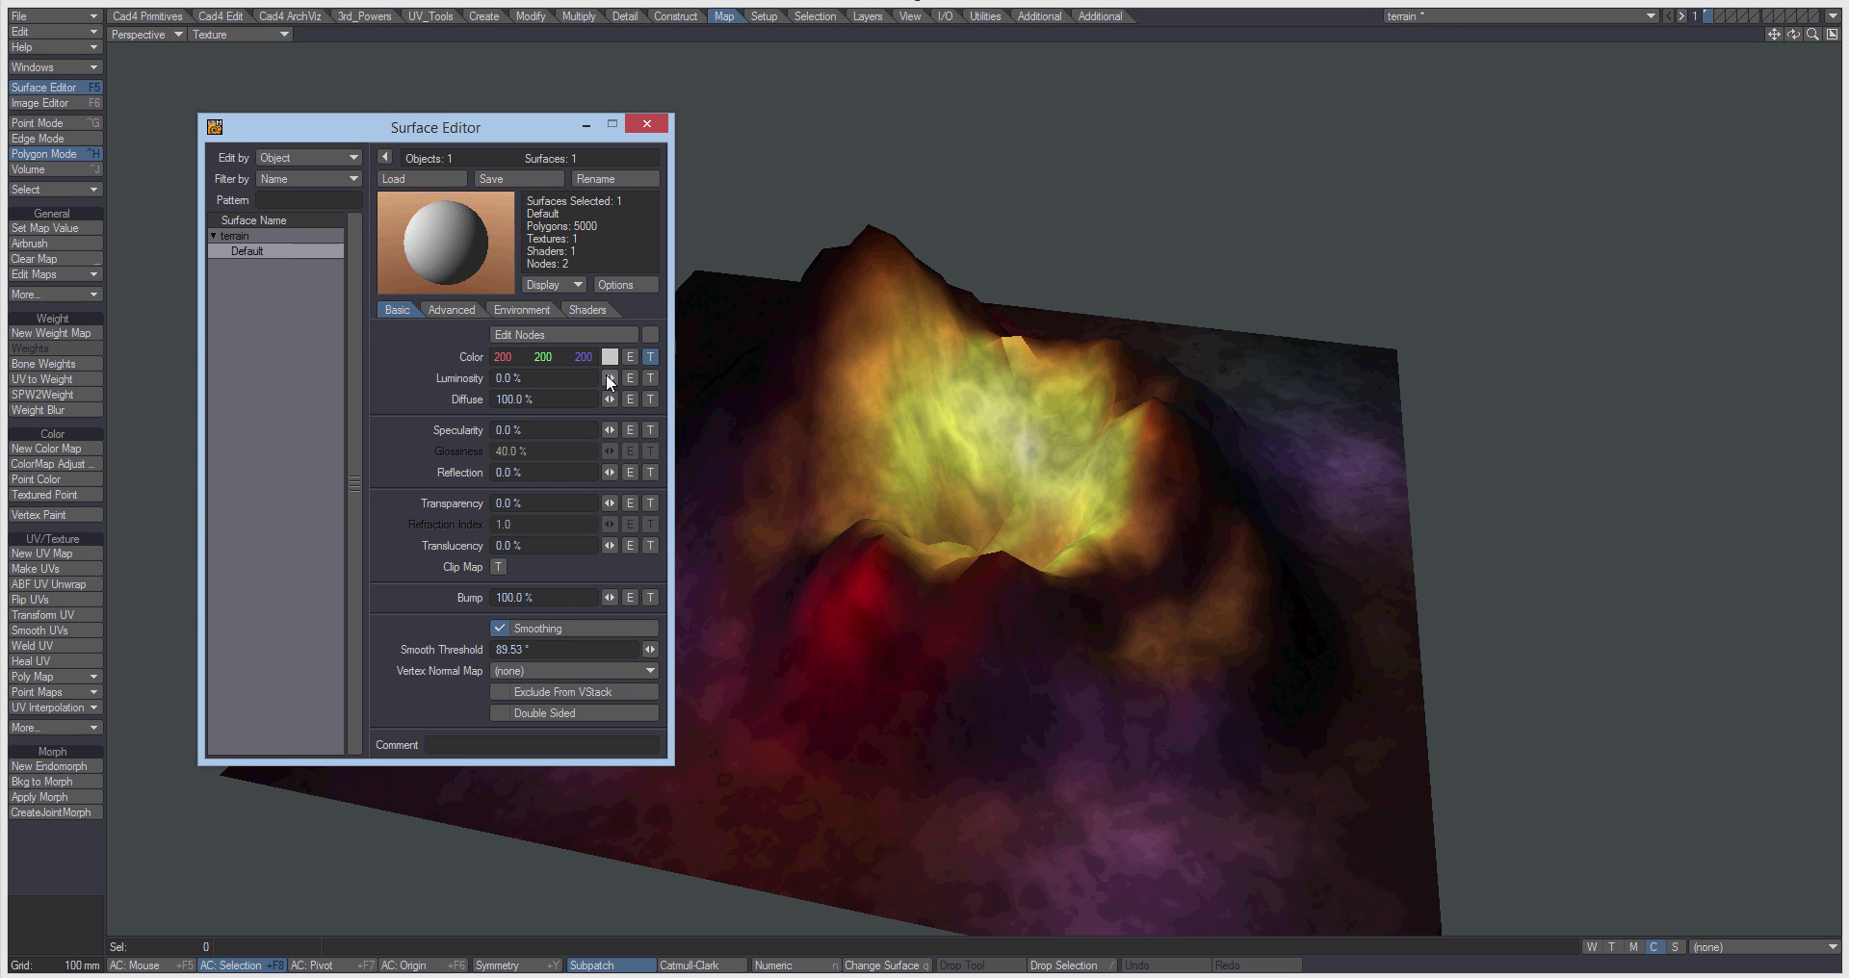
{"action": "left_click_drag", "start_coordinate": [608, 378], "coordinate": [607, 381]}
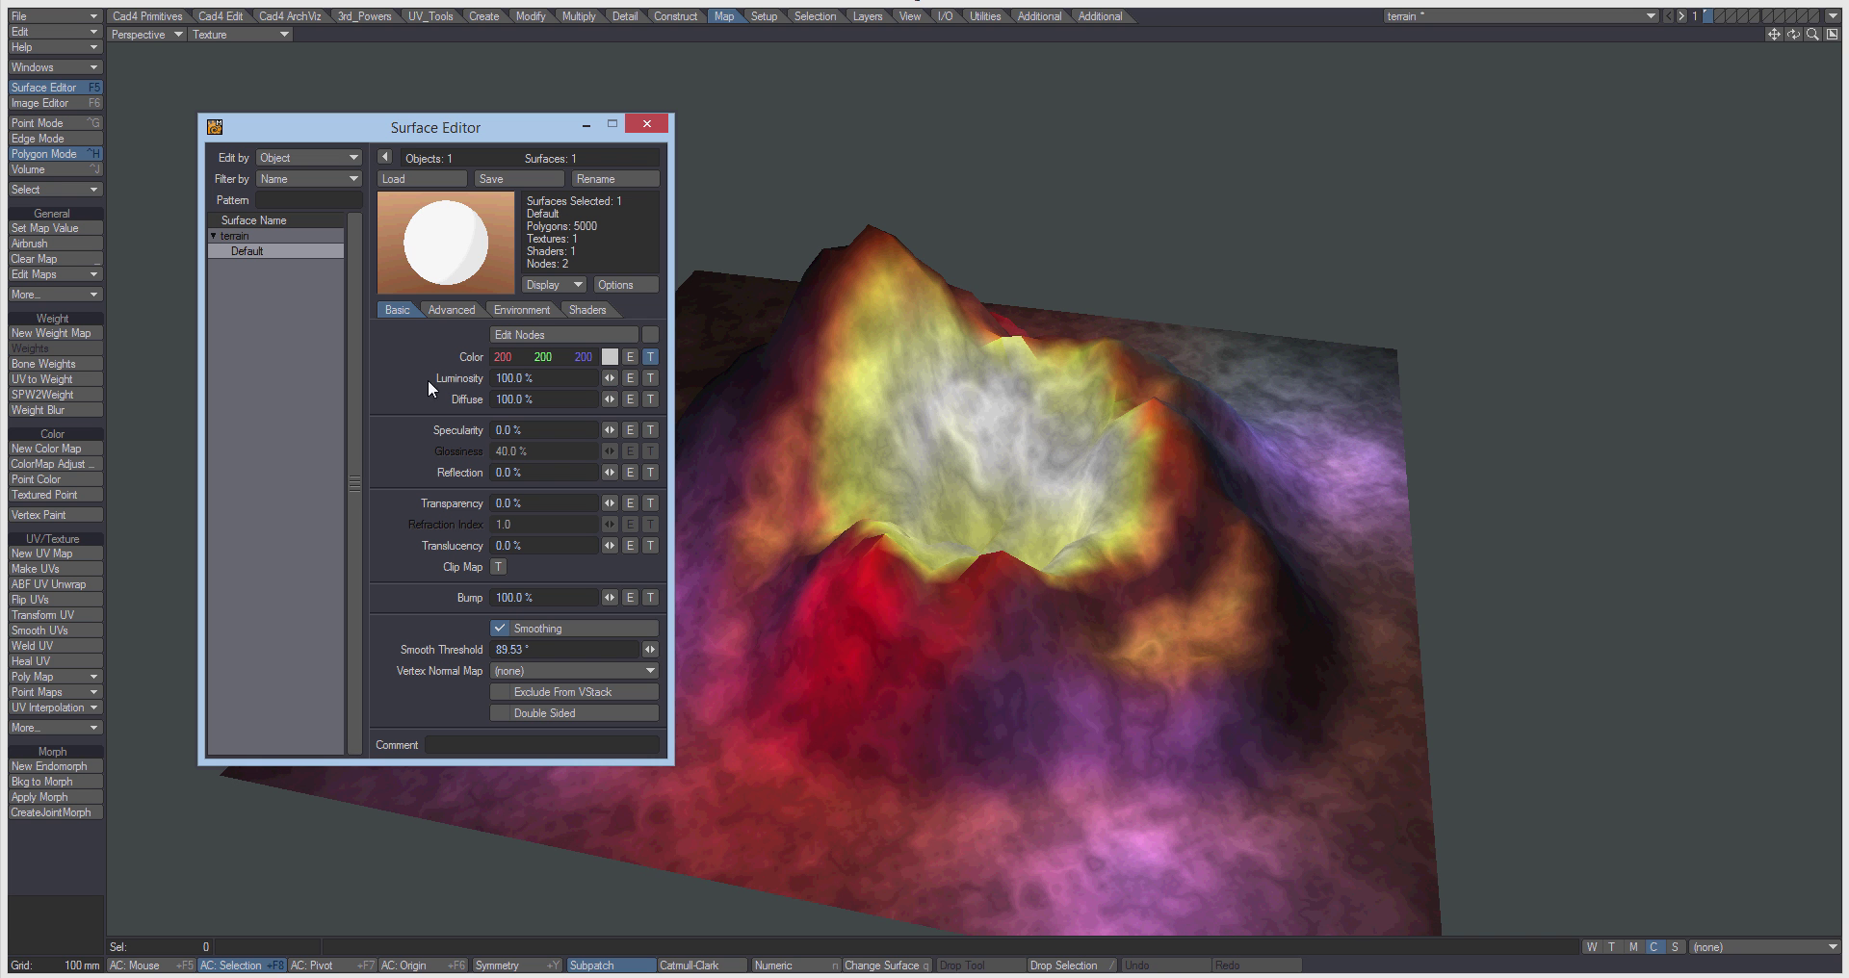
{"action": "left_click_drag", "start_coordinate": [561, 397], "coordinate": [439, 408]}
{"action": "type", "text": "0"}
{"action": "key", "text": "Return"}
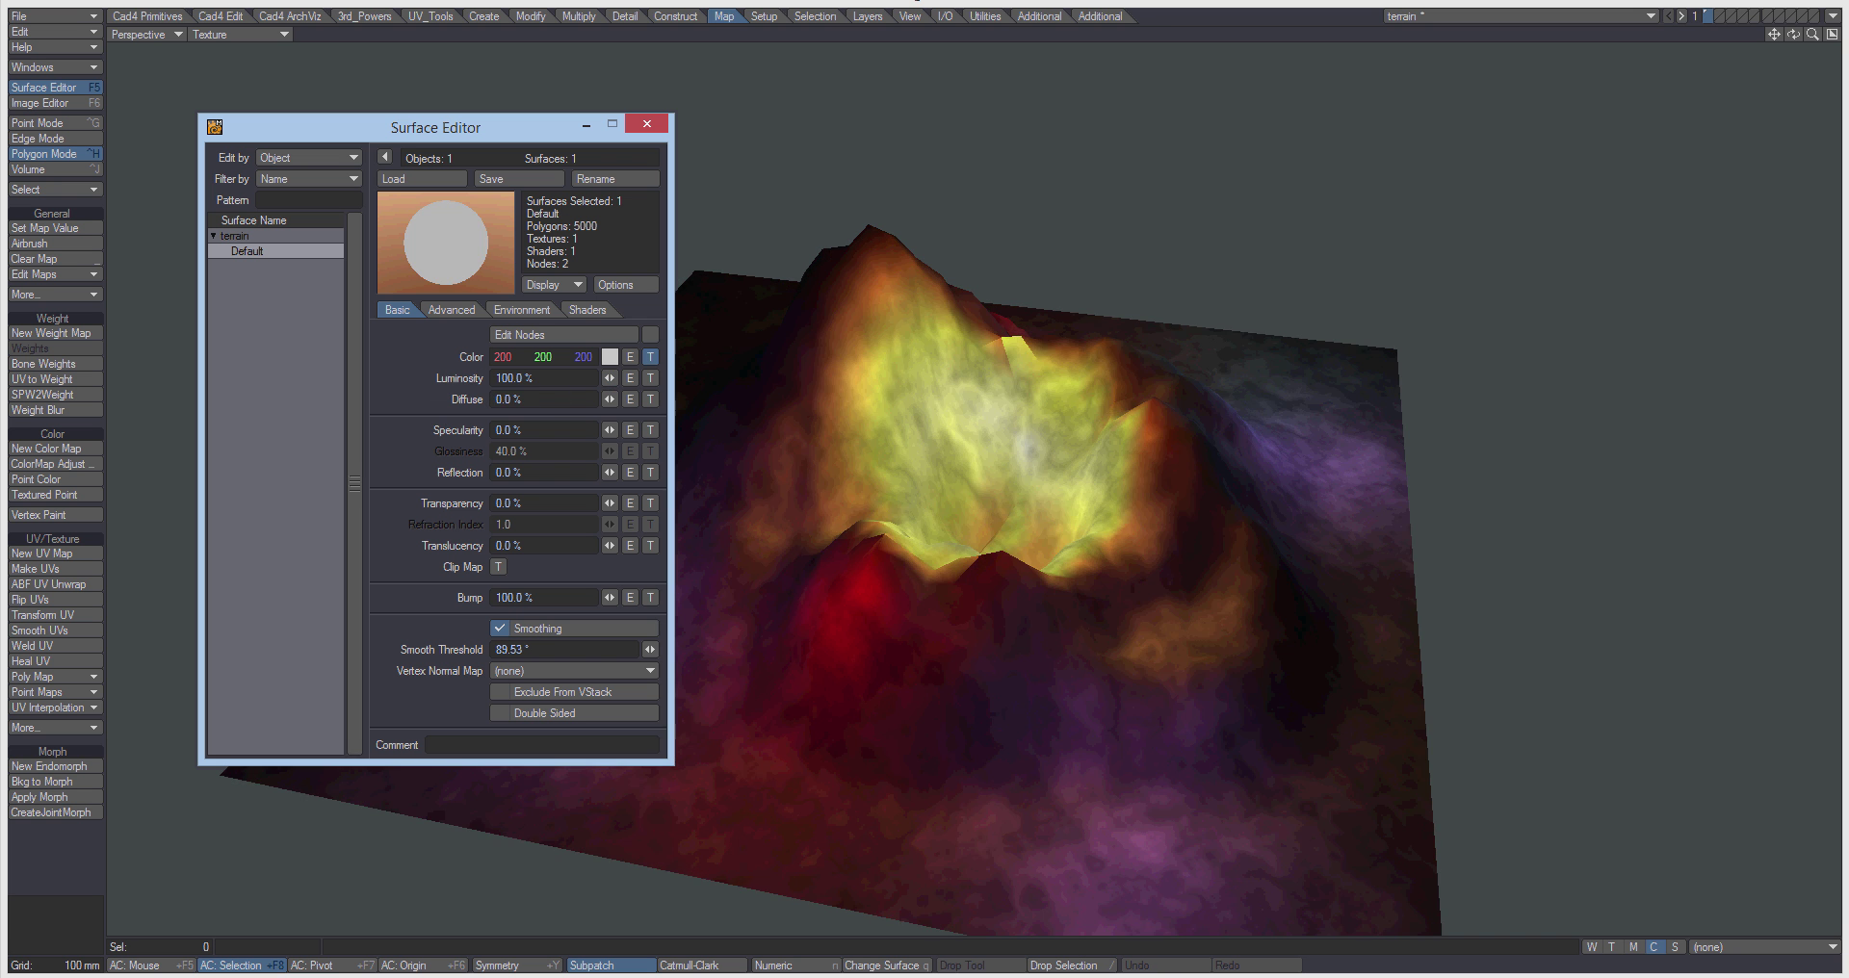
{"action": "mouse_move", "coordinate": [1793, 35]}
{"action": "left_mouse_down"}
{"action": "mouse_move", "coordinate": [1830, 43]}
{"action": "mouse_move", "coordinate": [1801, 47]}
{"action": "left_mouse_up"}
{"action": "key", "text": "F5"}
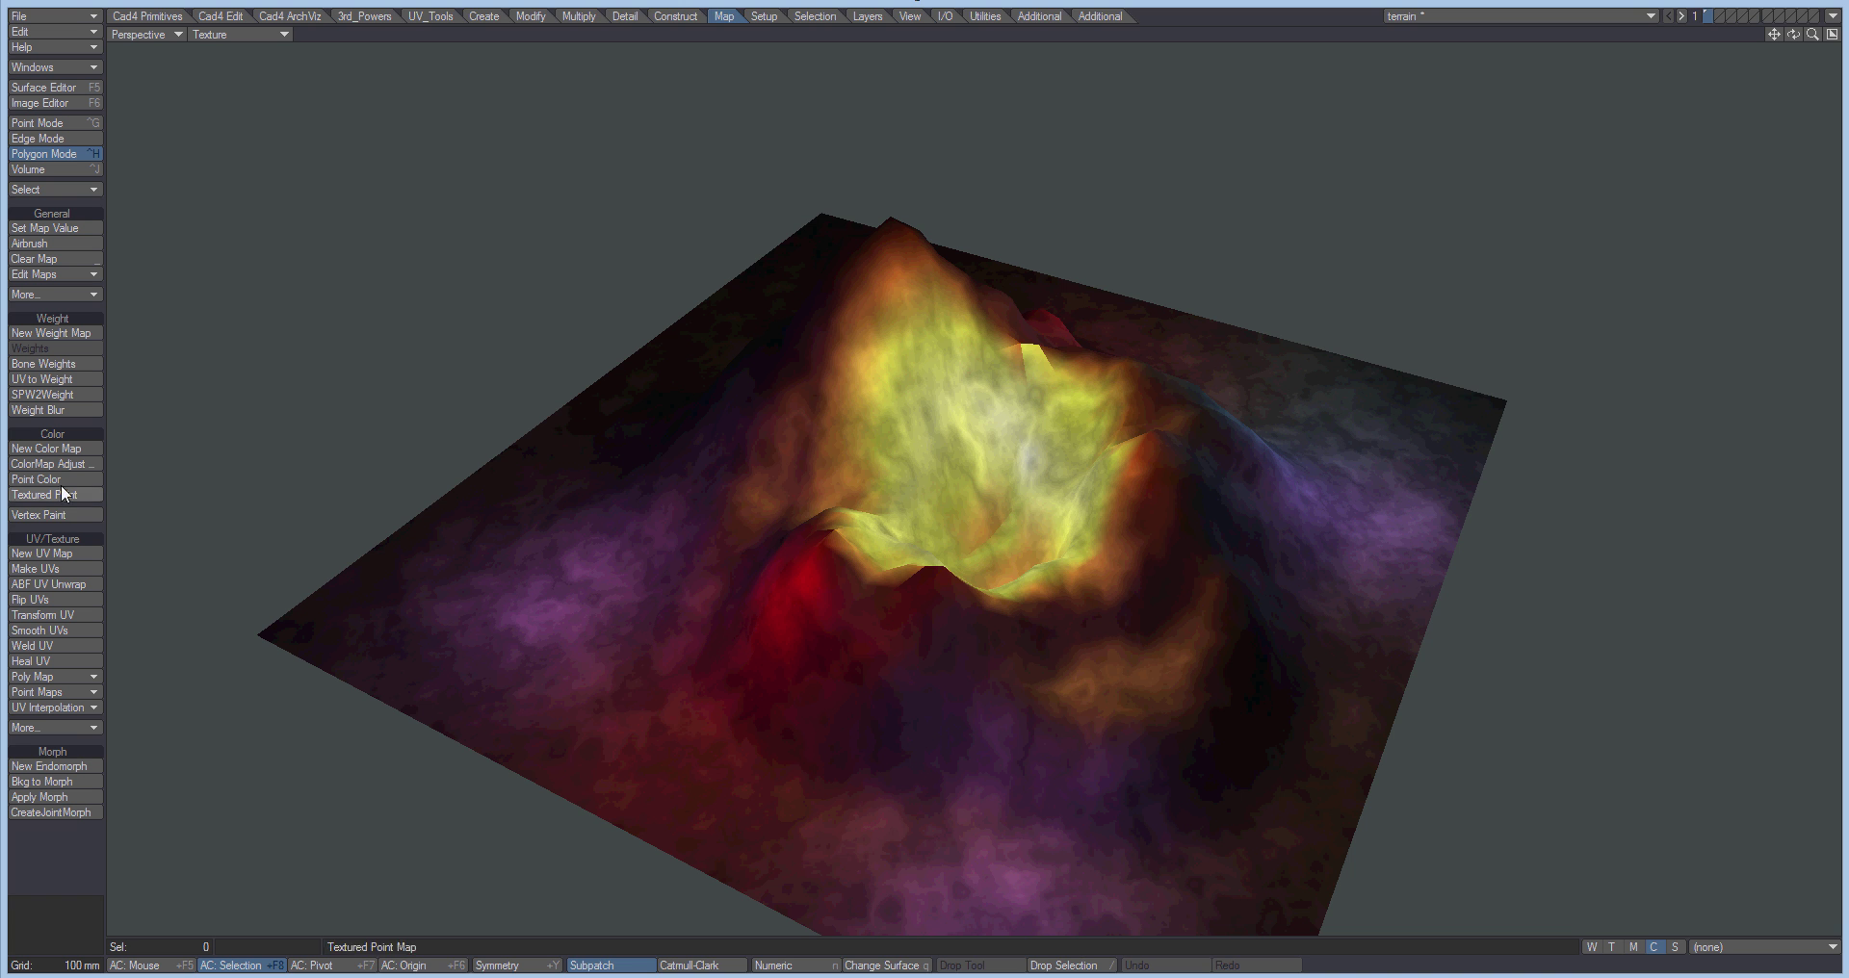
Open the terrain in Vertex Paint and change its viewport display from wireframe to Vertex Color.
{"action": "left_click", "coordinate": [27, 516]}
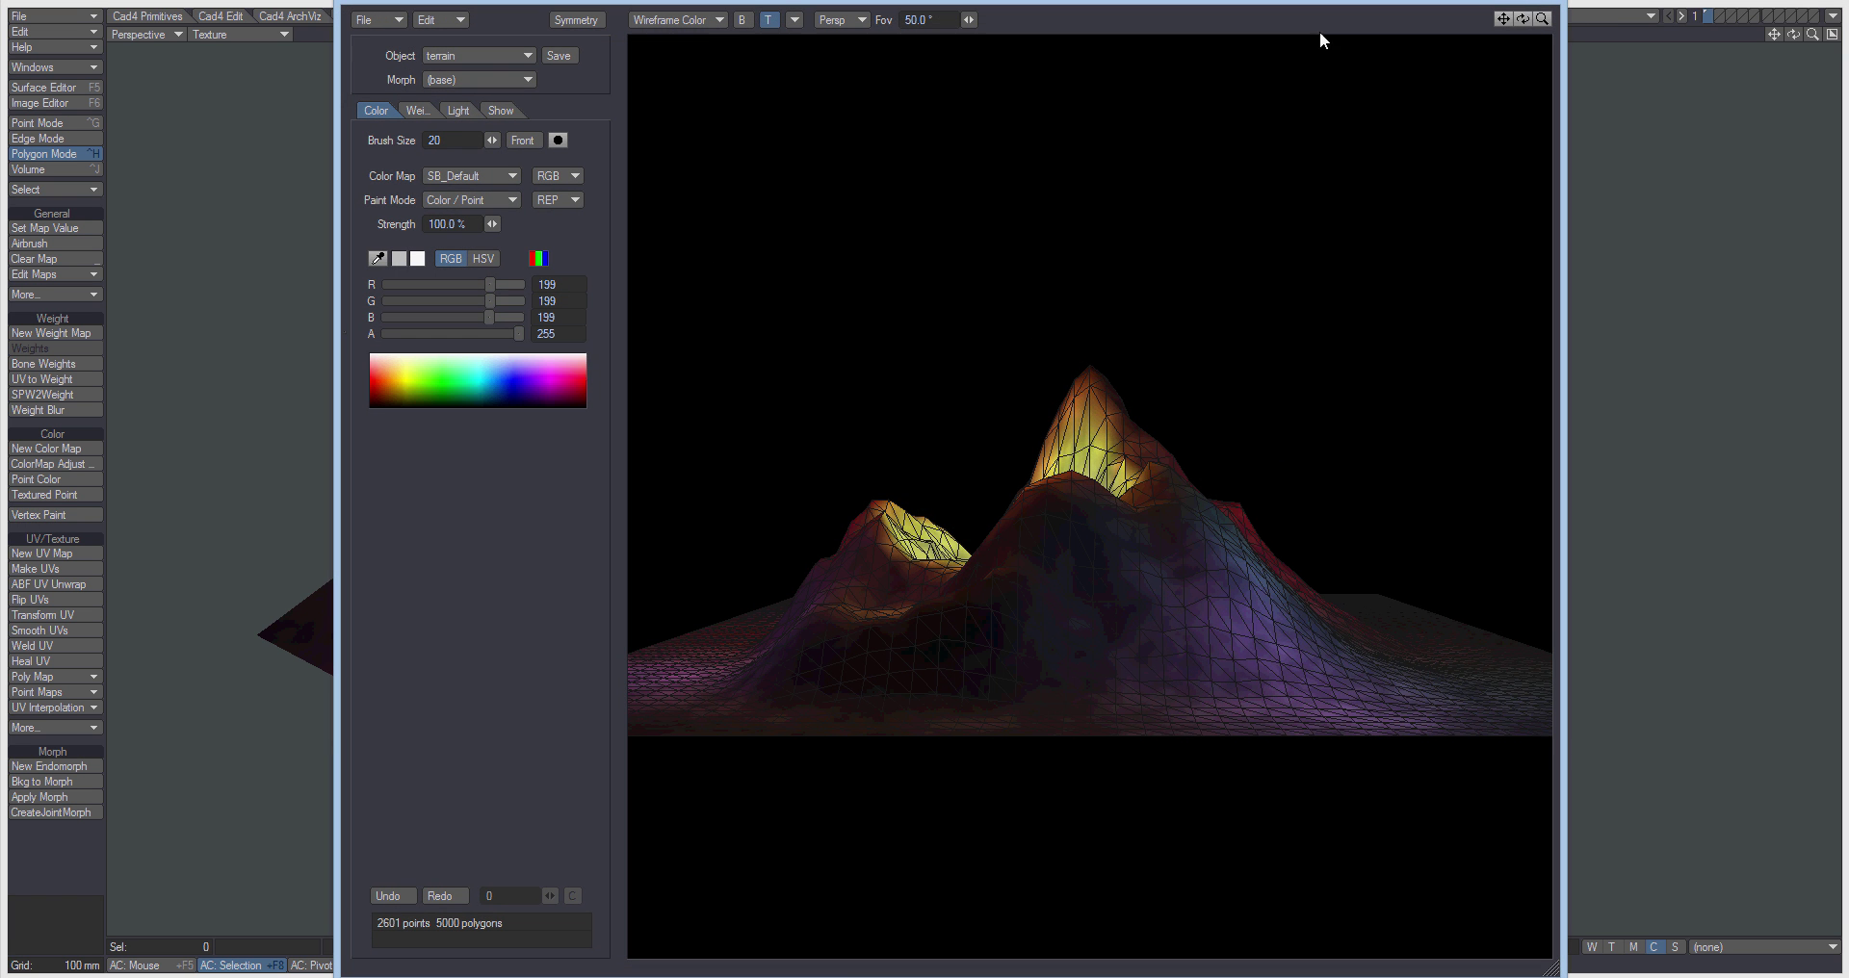
{"action": "mouse_move", "coordinate": [1523, 27]}
{"action": "left_mouse_down"}
{"action": "mouse_move", "coordinate": [1436, 100]}
{"action": "mouse_move", "coordinate": [1721, 186]}
{"action": "mouse_move", "coordinate": [1768, 81]}
{"action": "left_mouse_up"}
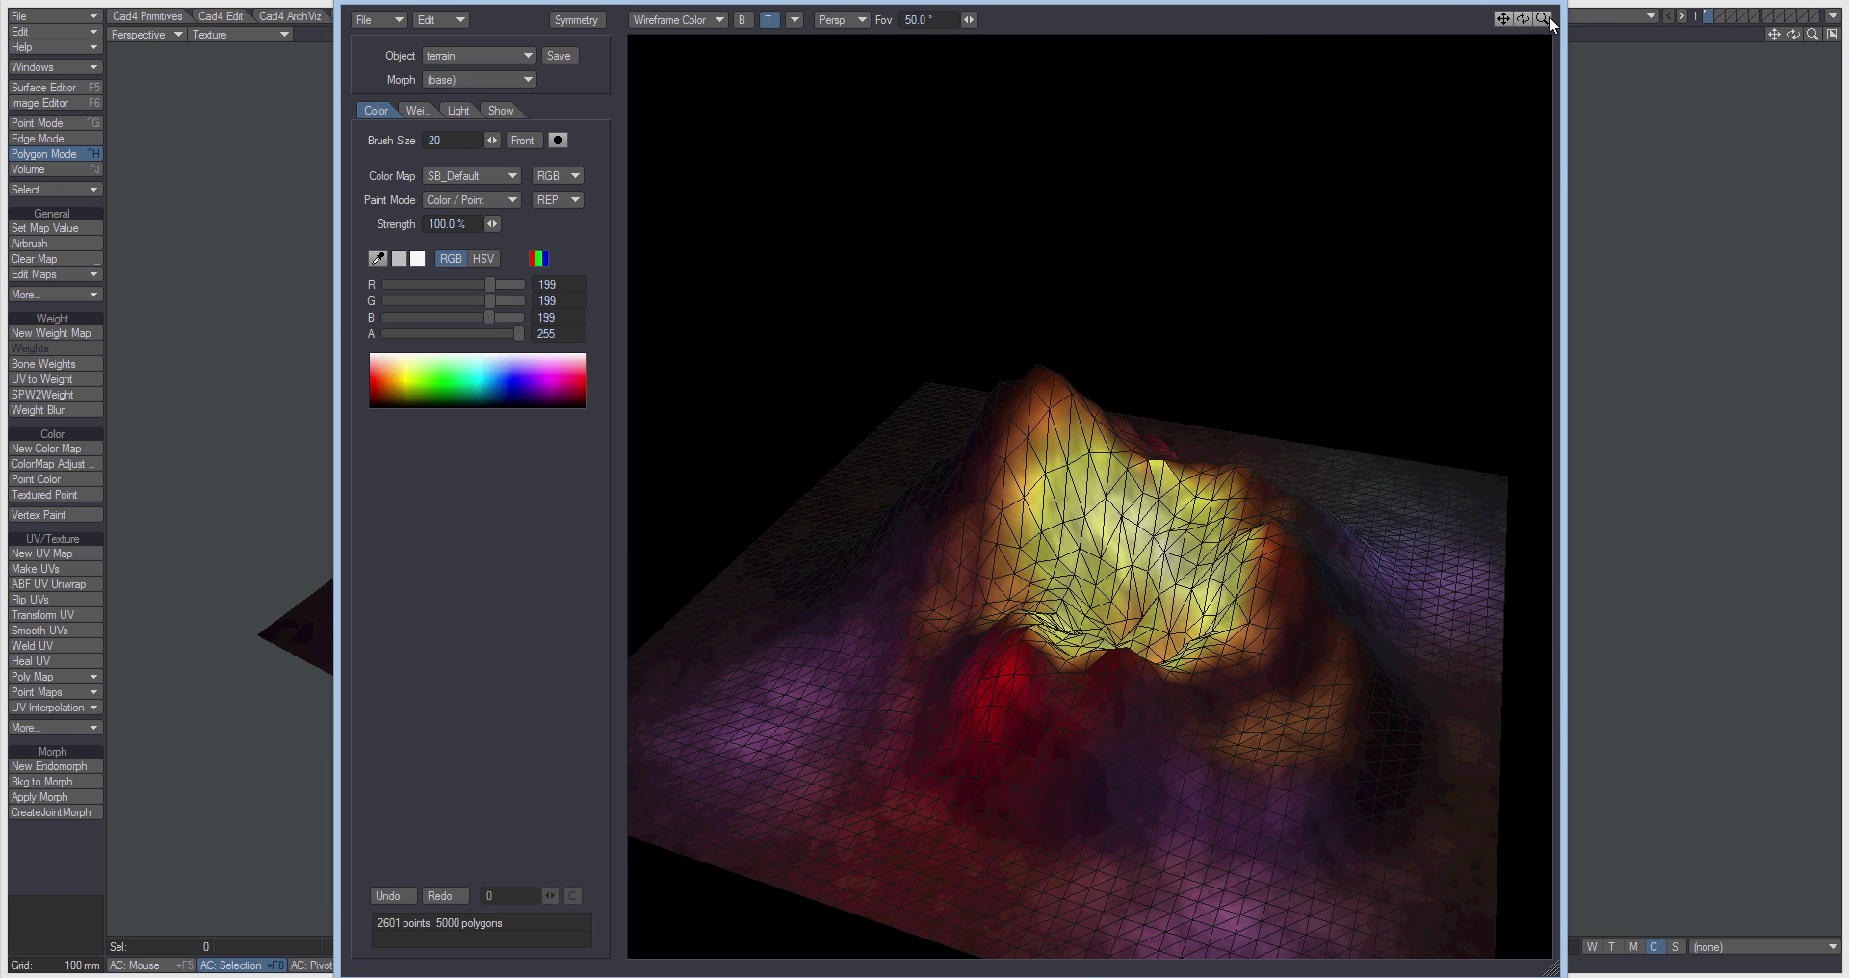
{"action": "left_click_drag", "start_coordinate": [1549, 17], "coordinate": [1526, 27]}
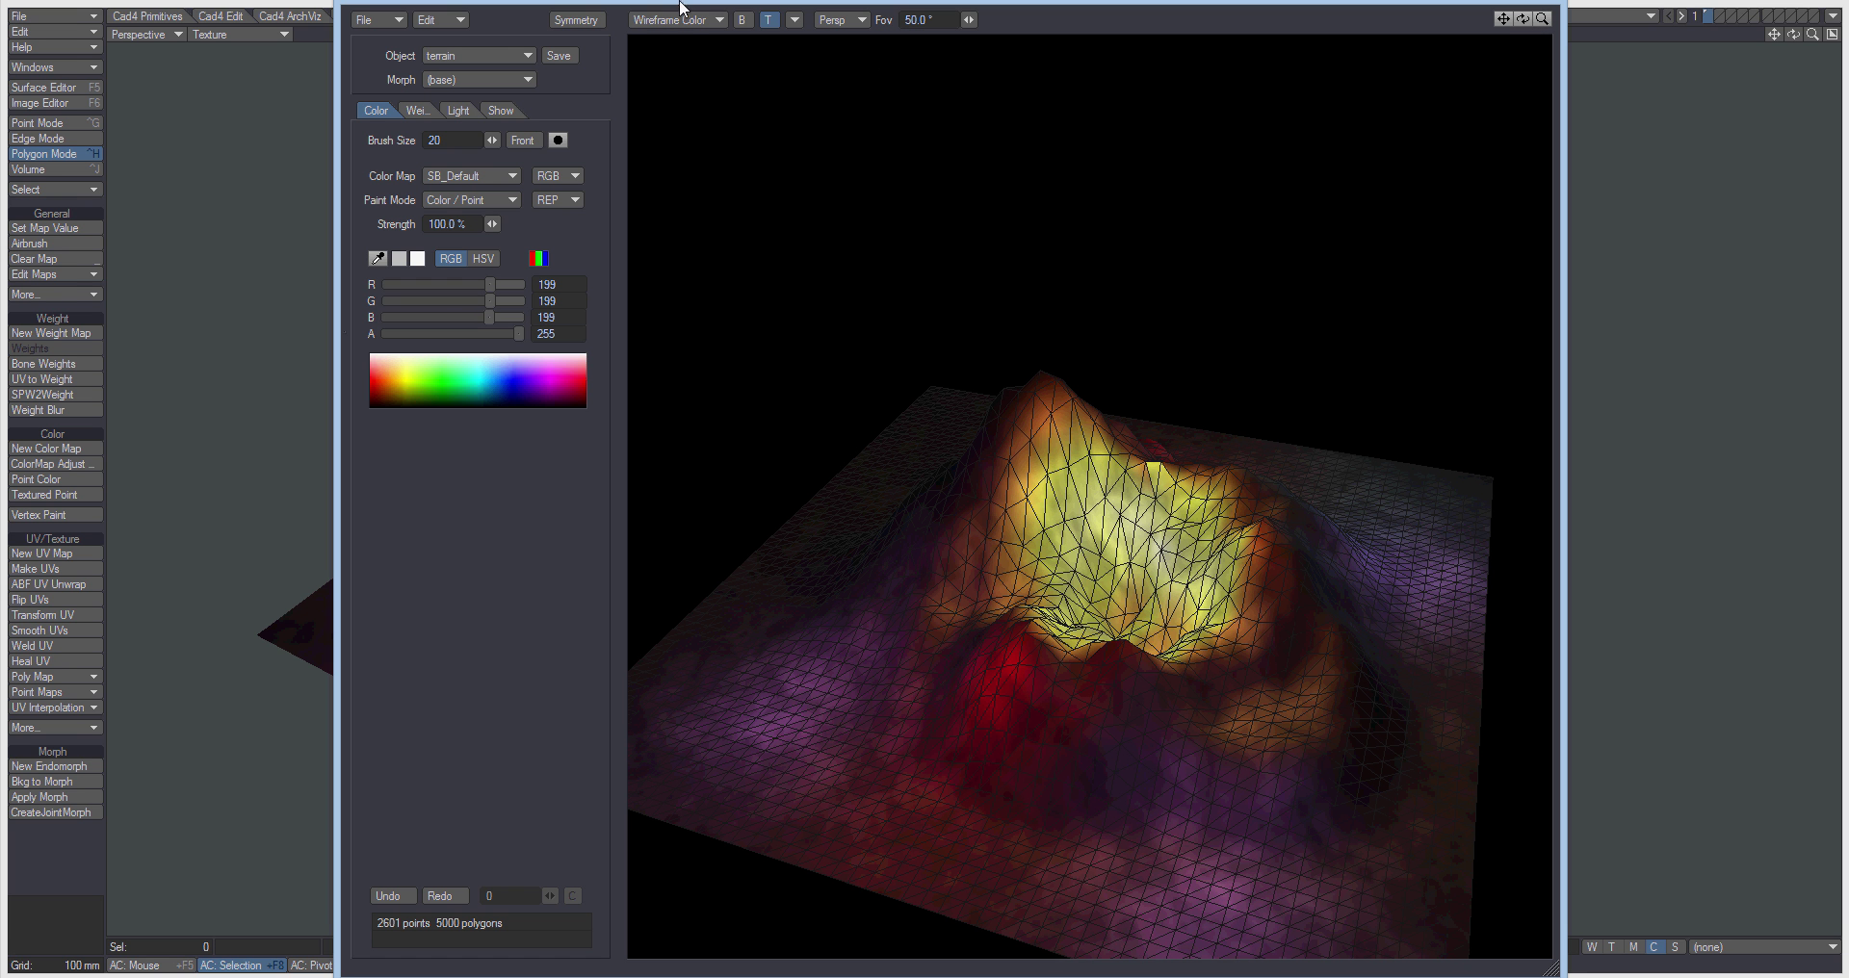
{"action": "left_click_drag", "start_coordinate": [732, 1], "coordinate": [732, 32]}
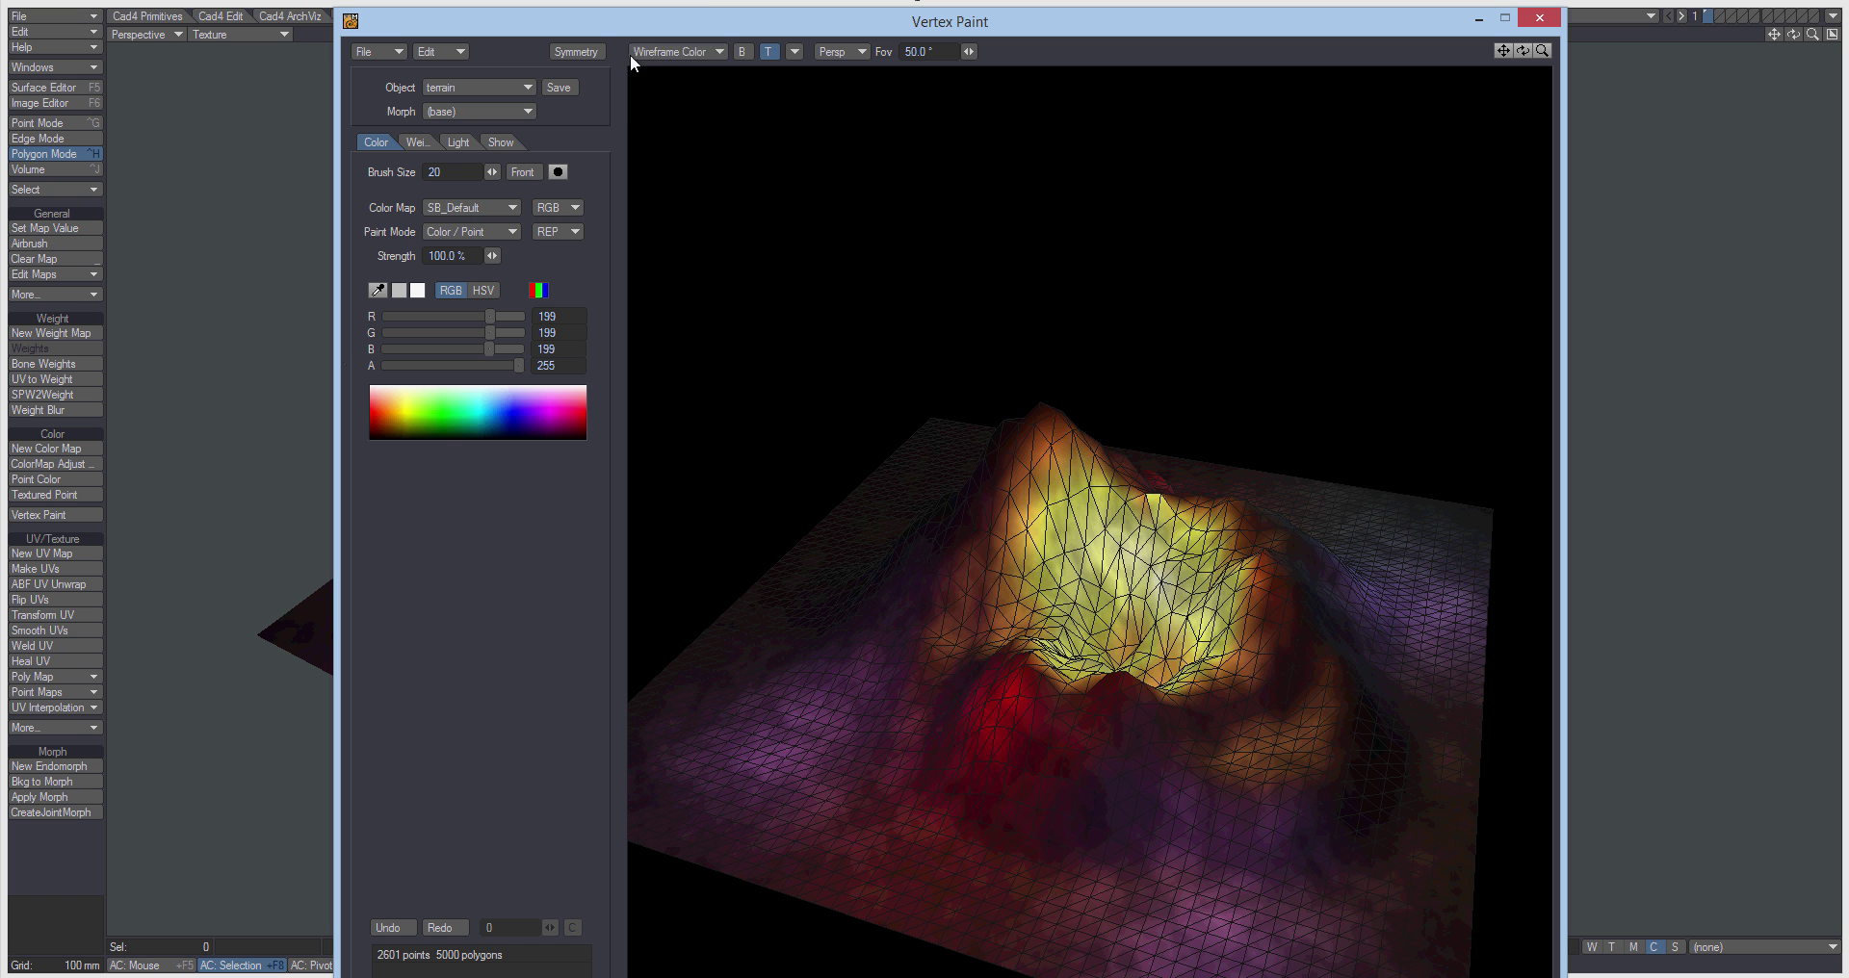
{"action": "left_click", "coordinate": [655, 51]}
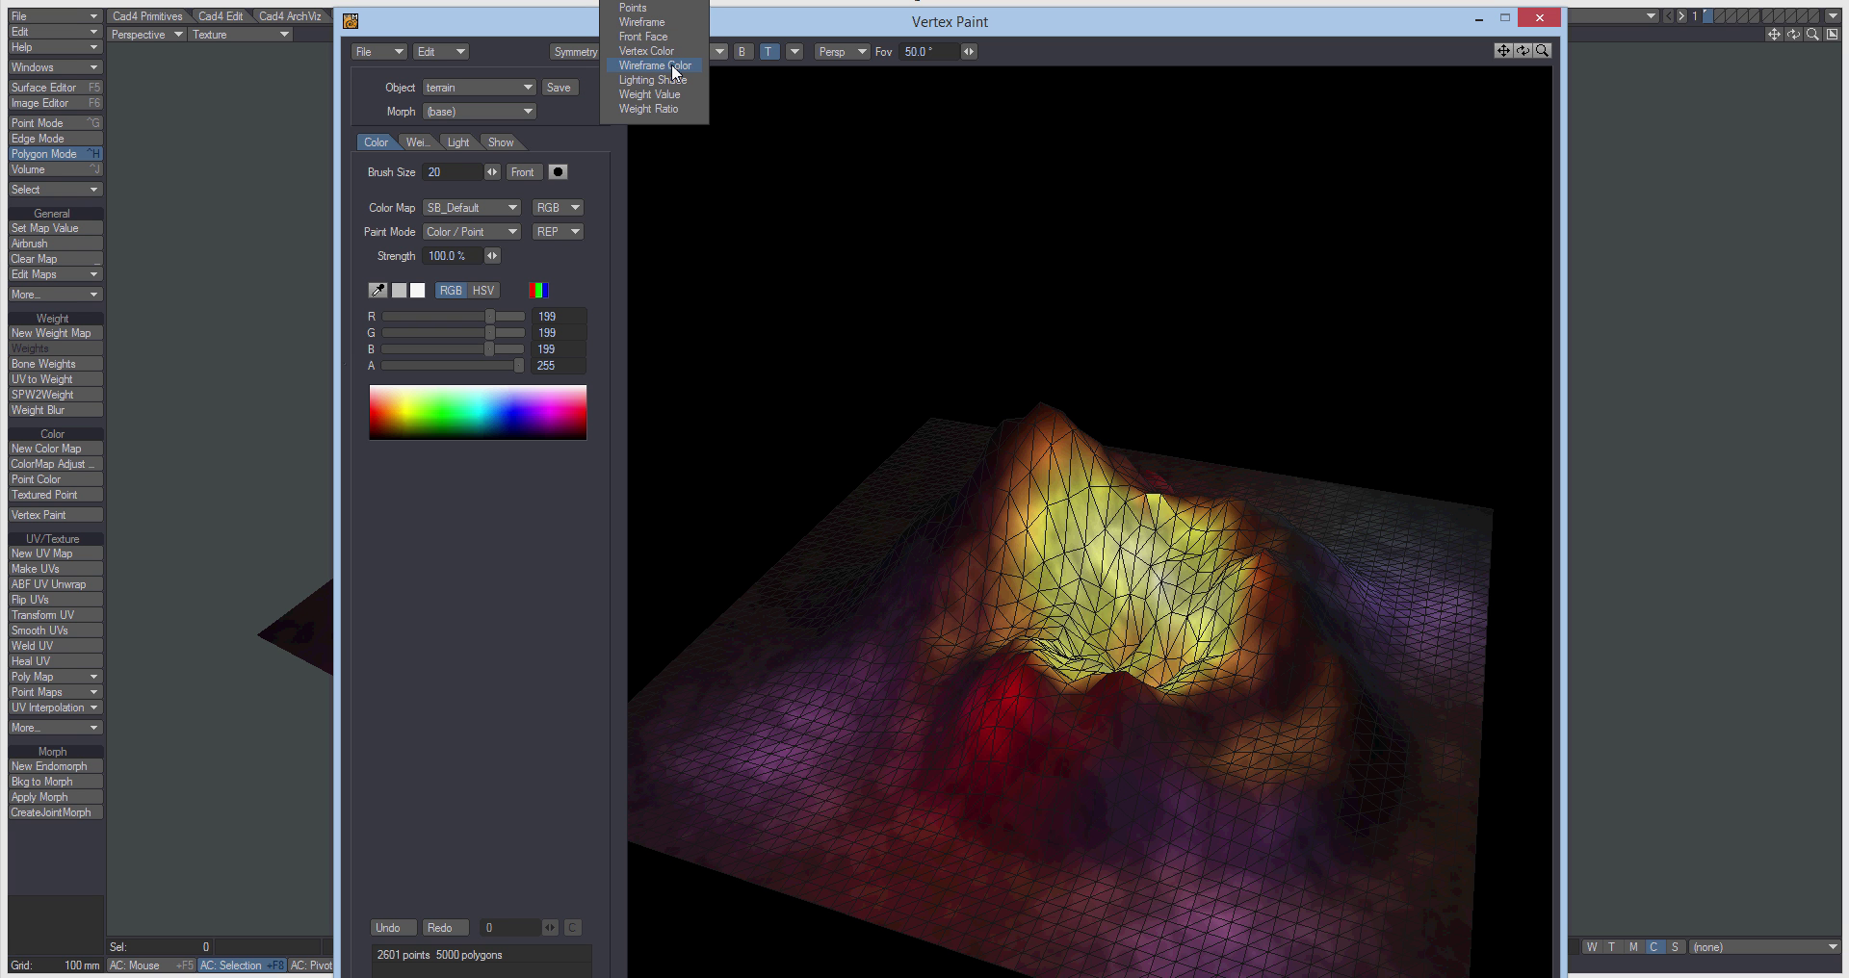
{"action": "left_click", "coordinate": [674, 51]}
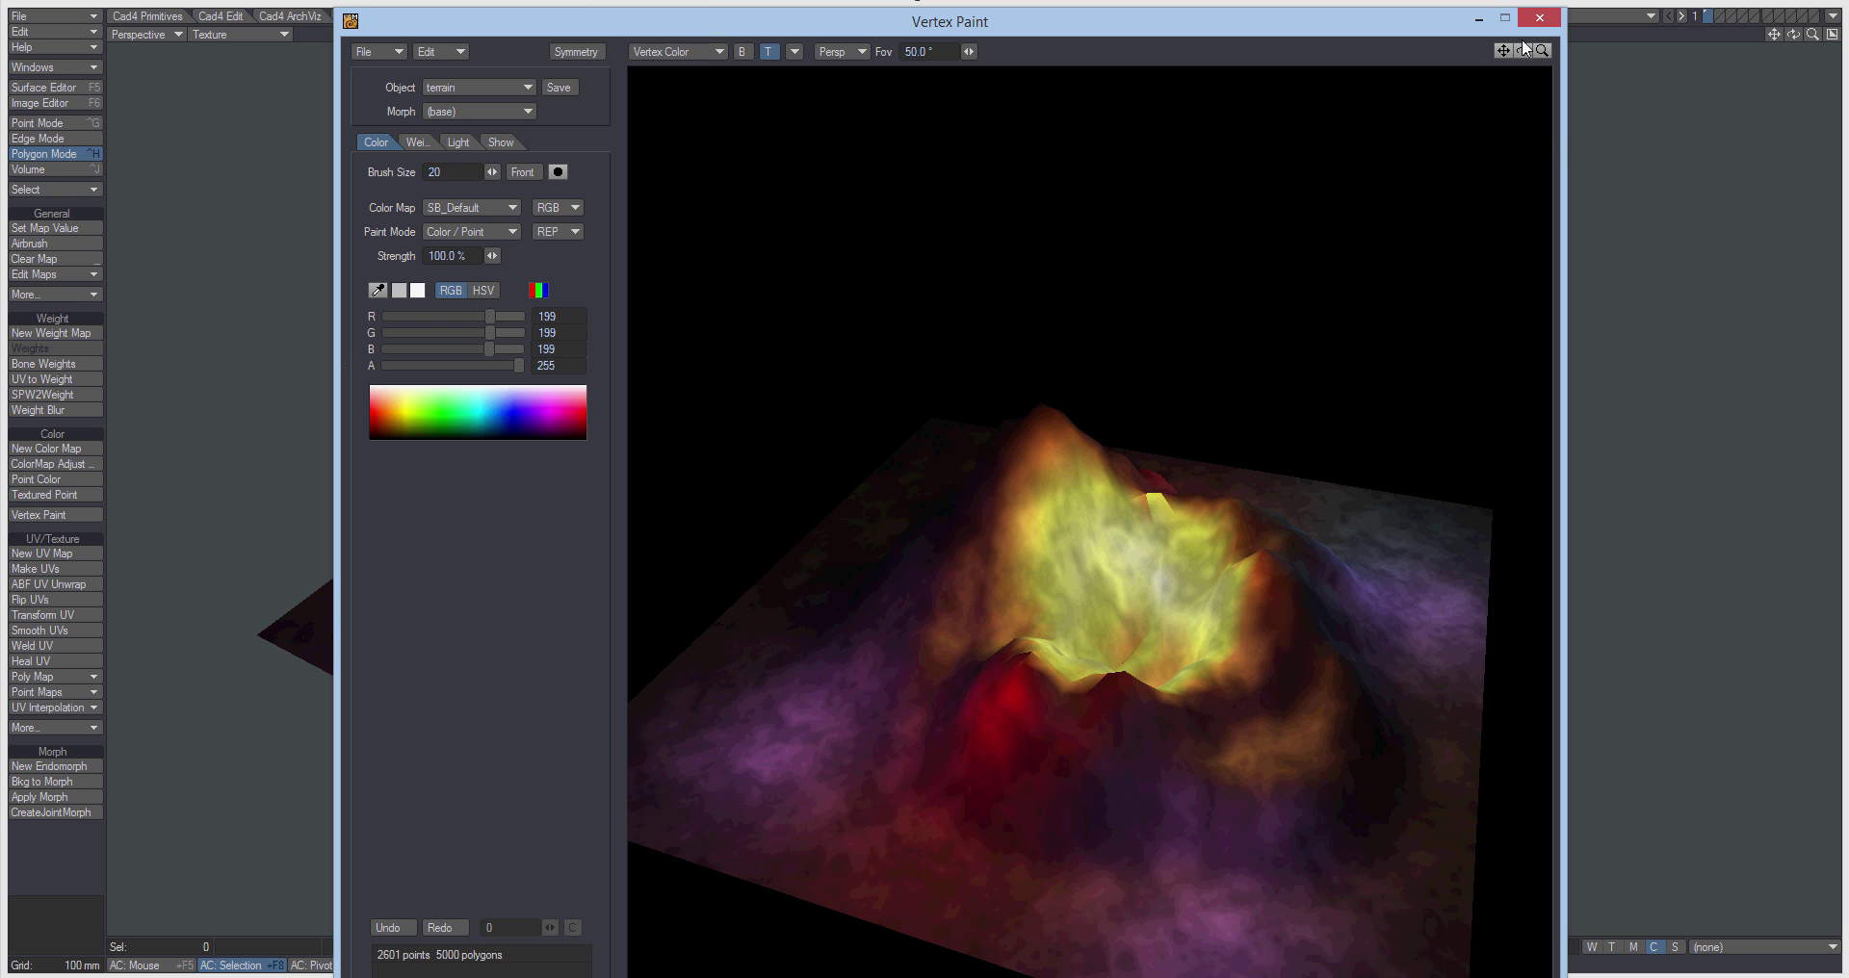
{"action": "left_click_drag", "start_coordinate": [1525, 46], "coordinate": [1548, 174]}
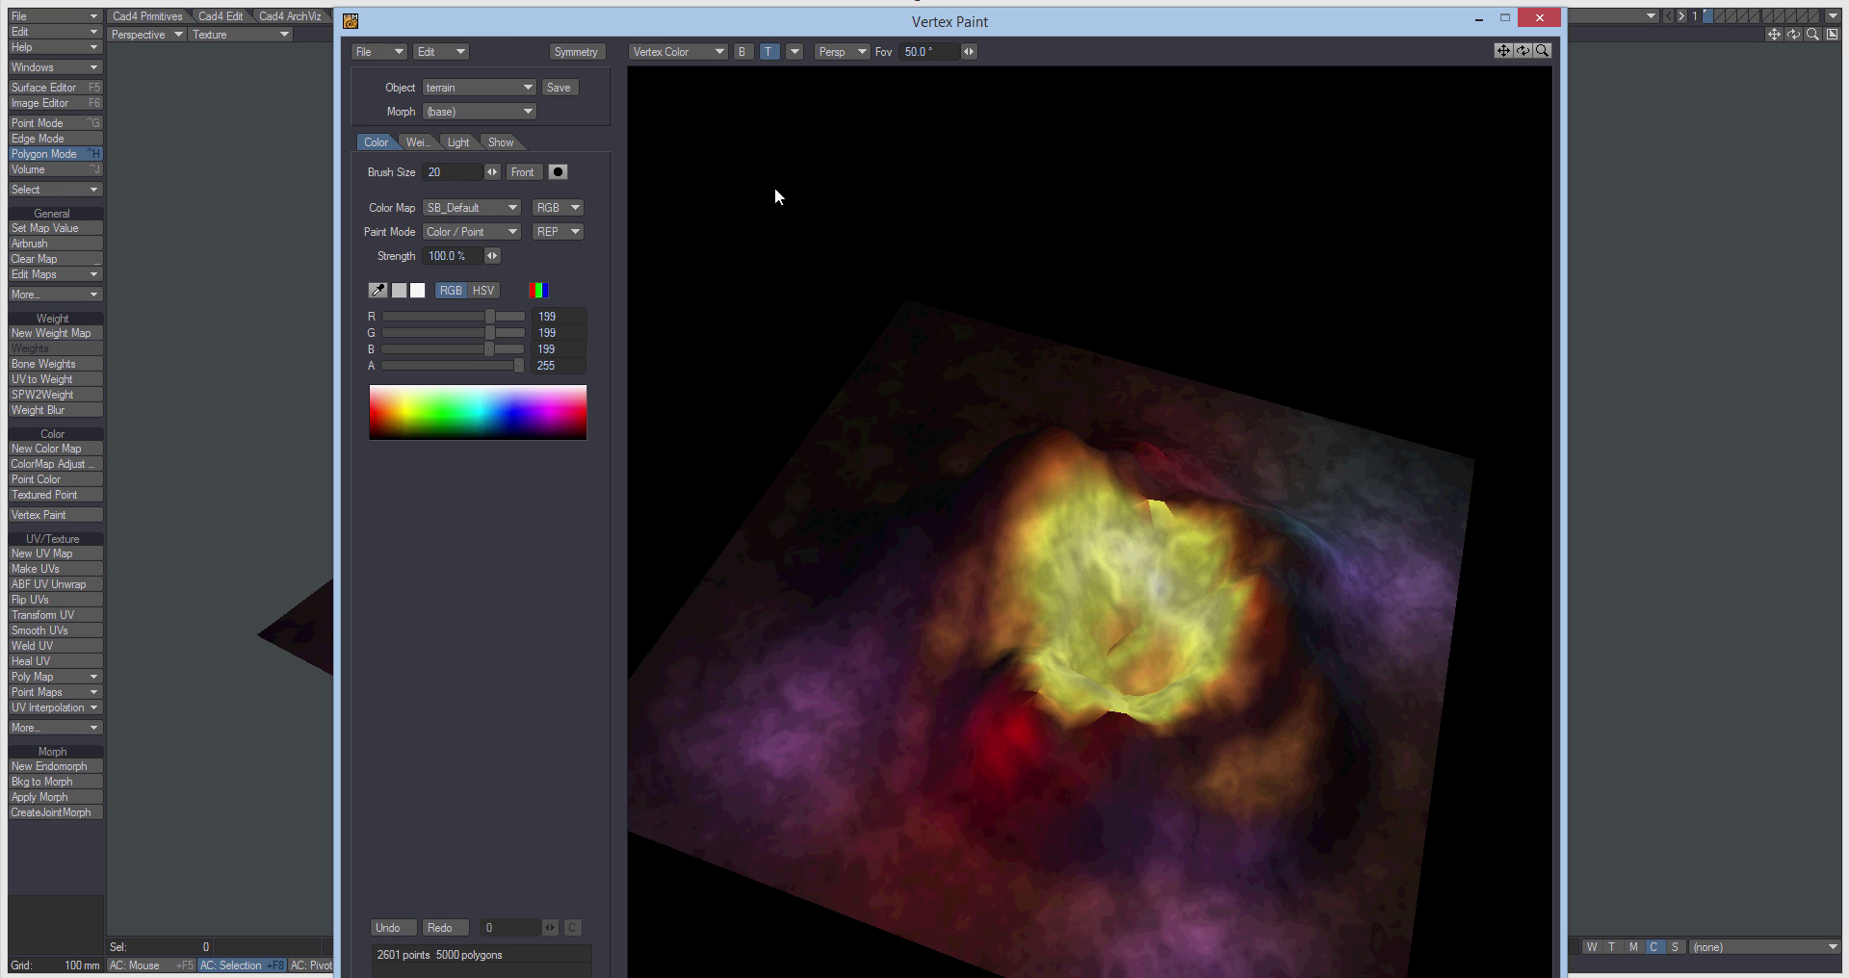
Adjust the SB_Default color map to brightness -30 and contrast 4, apply the change, and close the adjustment.
{"action": "left_click", "coordinate": [430, 60]}
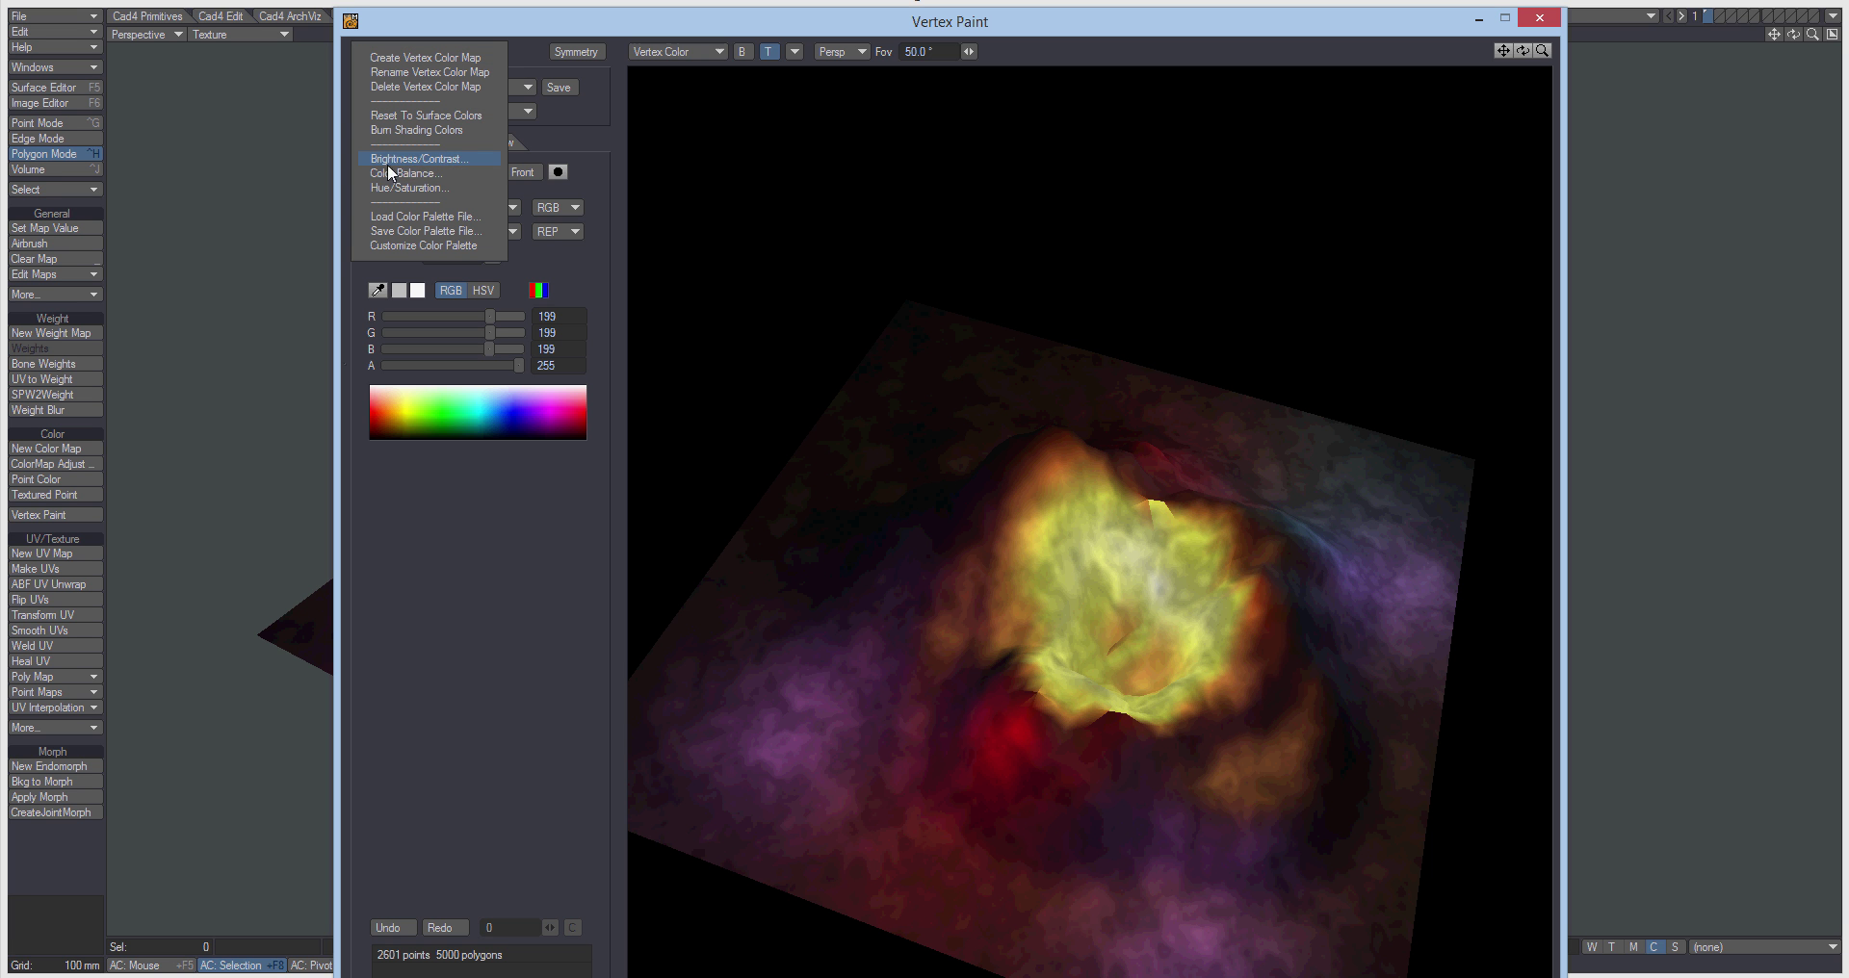
{"action": "left_click", "coordinate": [460, 159]}
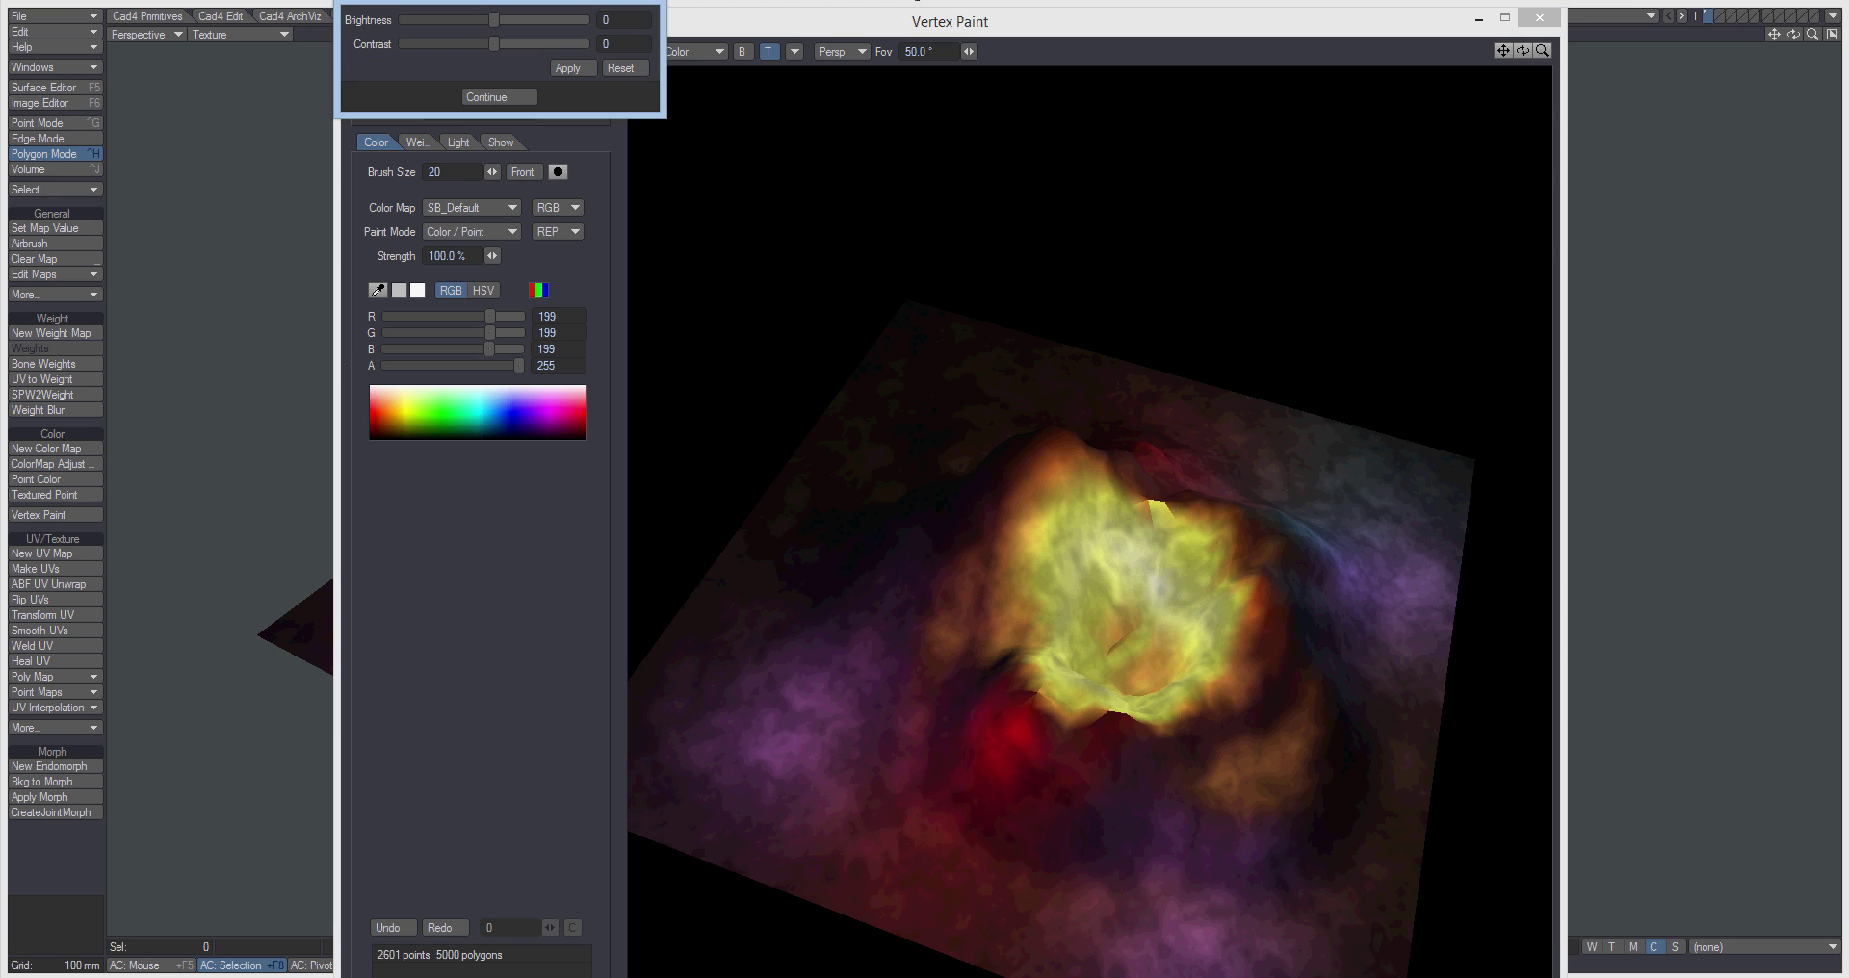
{"action": "left_click_drag", "start_coordinate": [498, 2], "coordinate": [1165, 139]}
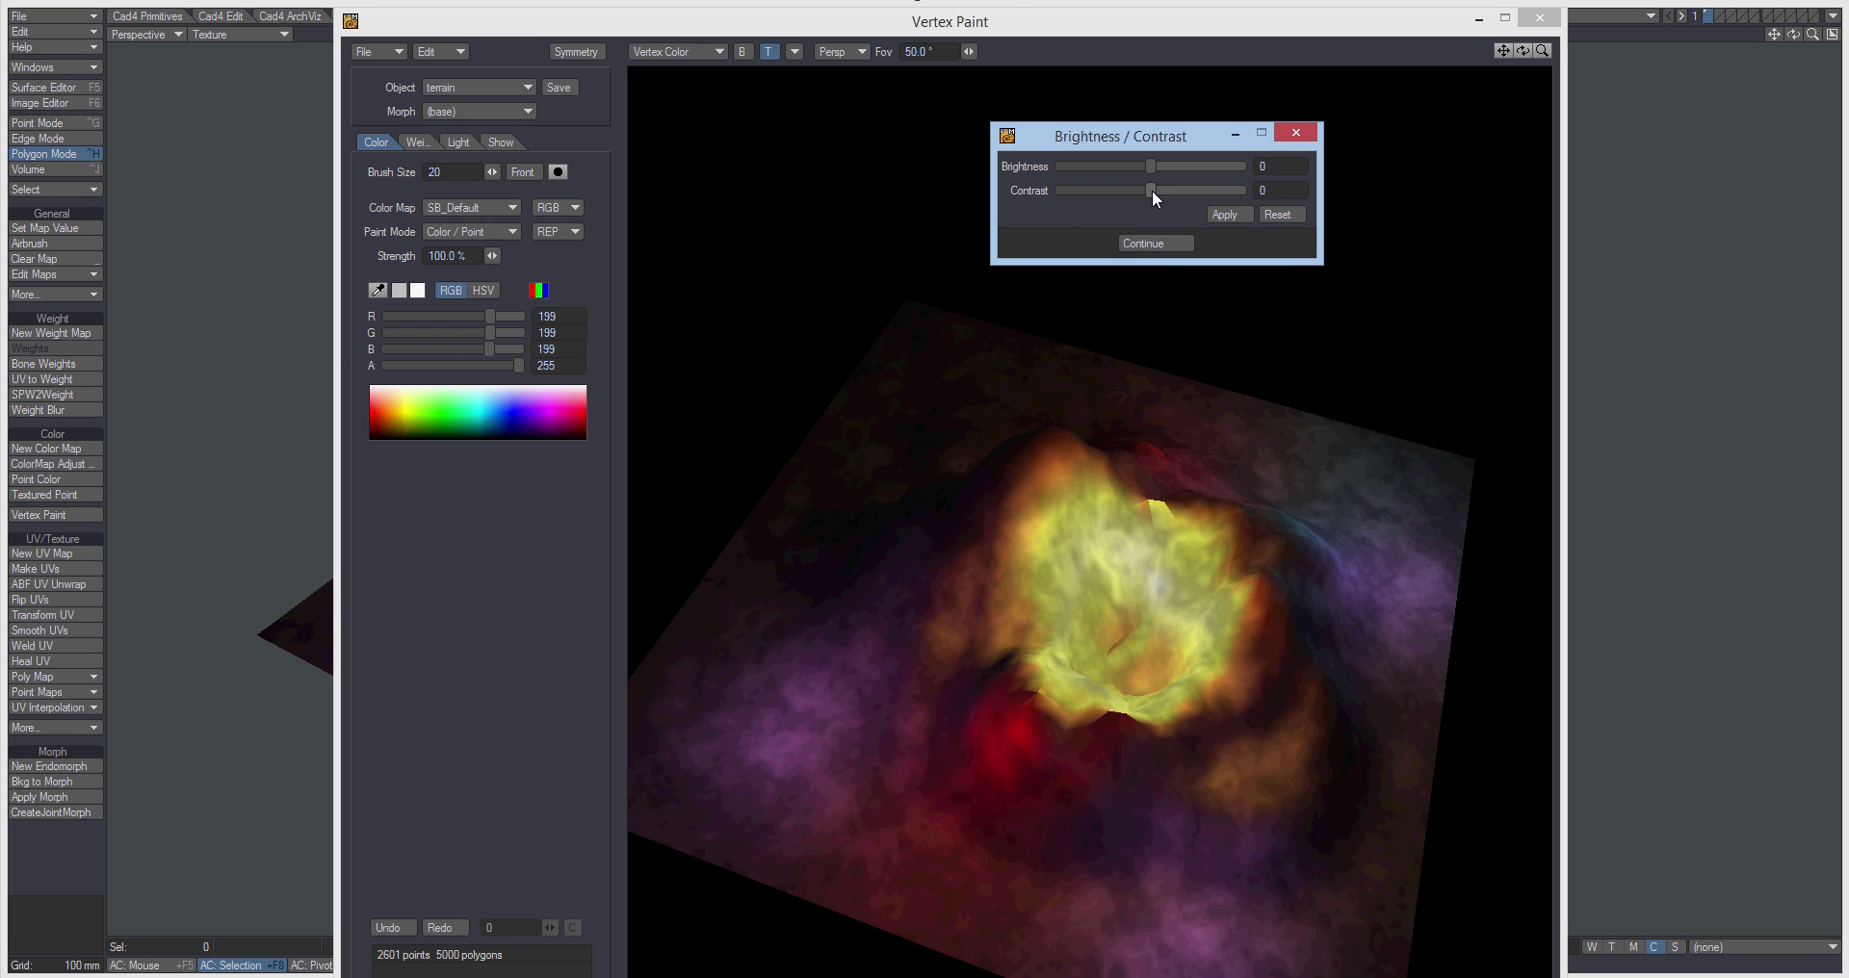
{"action": "mouse_move", "coordinate": [1146, 190]}
{"action": "left_mouse_down"}
{"action": "mouse_move", "coordinate": [1196, 193]}
{"action": "mouse_move", "coordinate": [1083, 155]}
{"action": "mouse_move", "coordinate": [1169, 185]}
{"action": "left_mouse_up"}
{"action": "left_click", "coordinate": [1148, 166]}
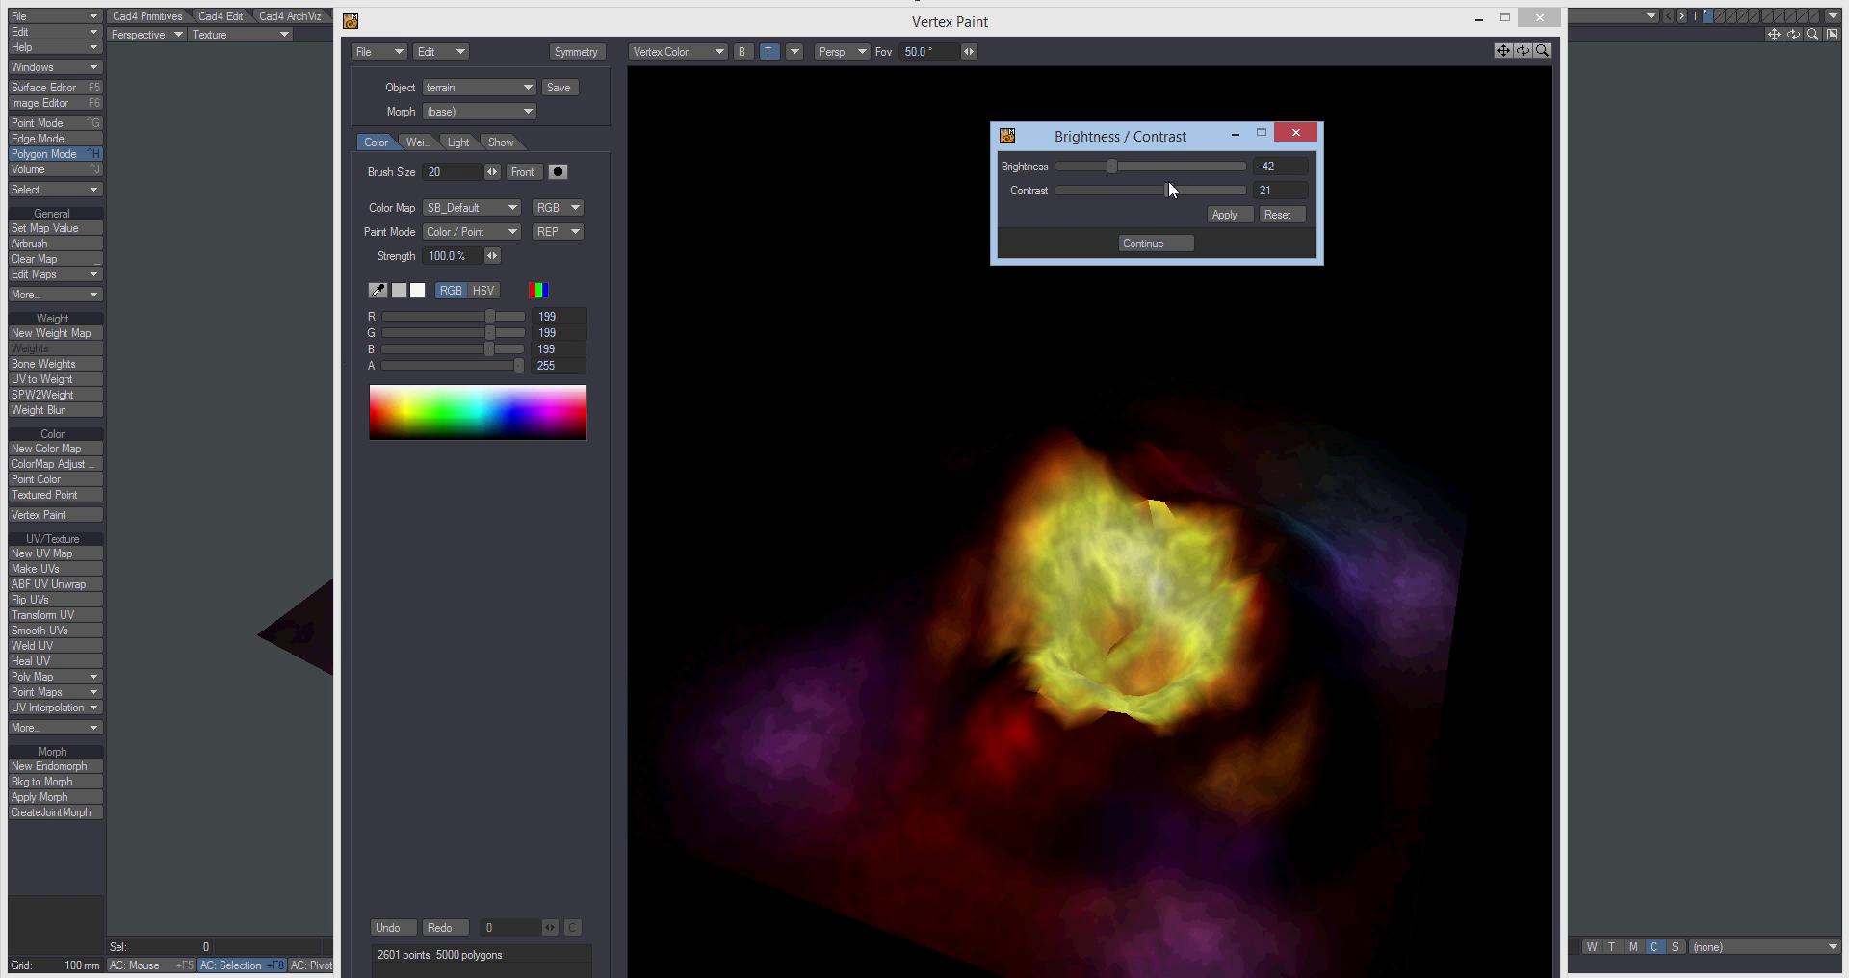
{"action": "left_click", "coordinate": [1529, 56]}
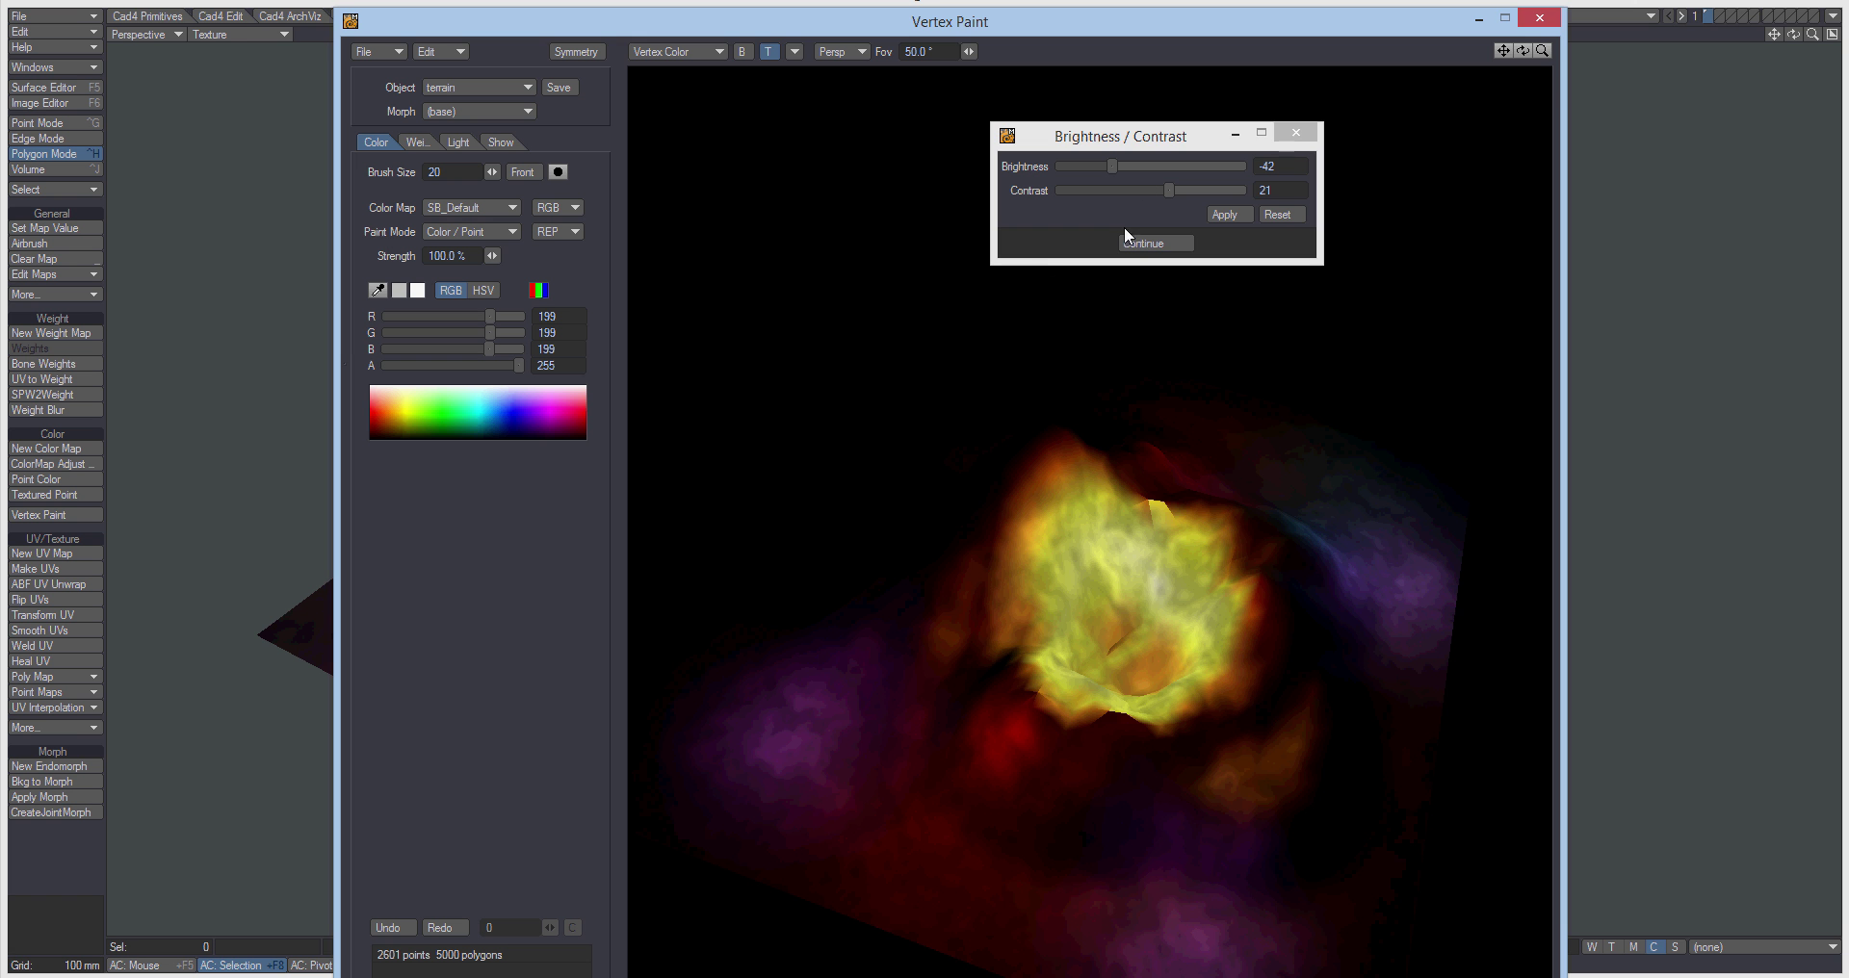
{"action": "left_click_drag", "start_coordinate": [1169, 190], "coordinate": [1123, 165]}
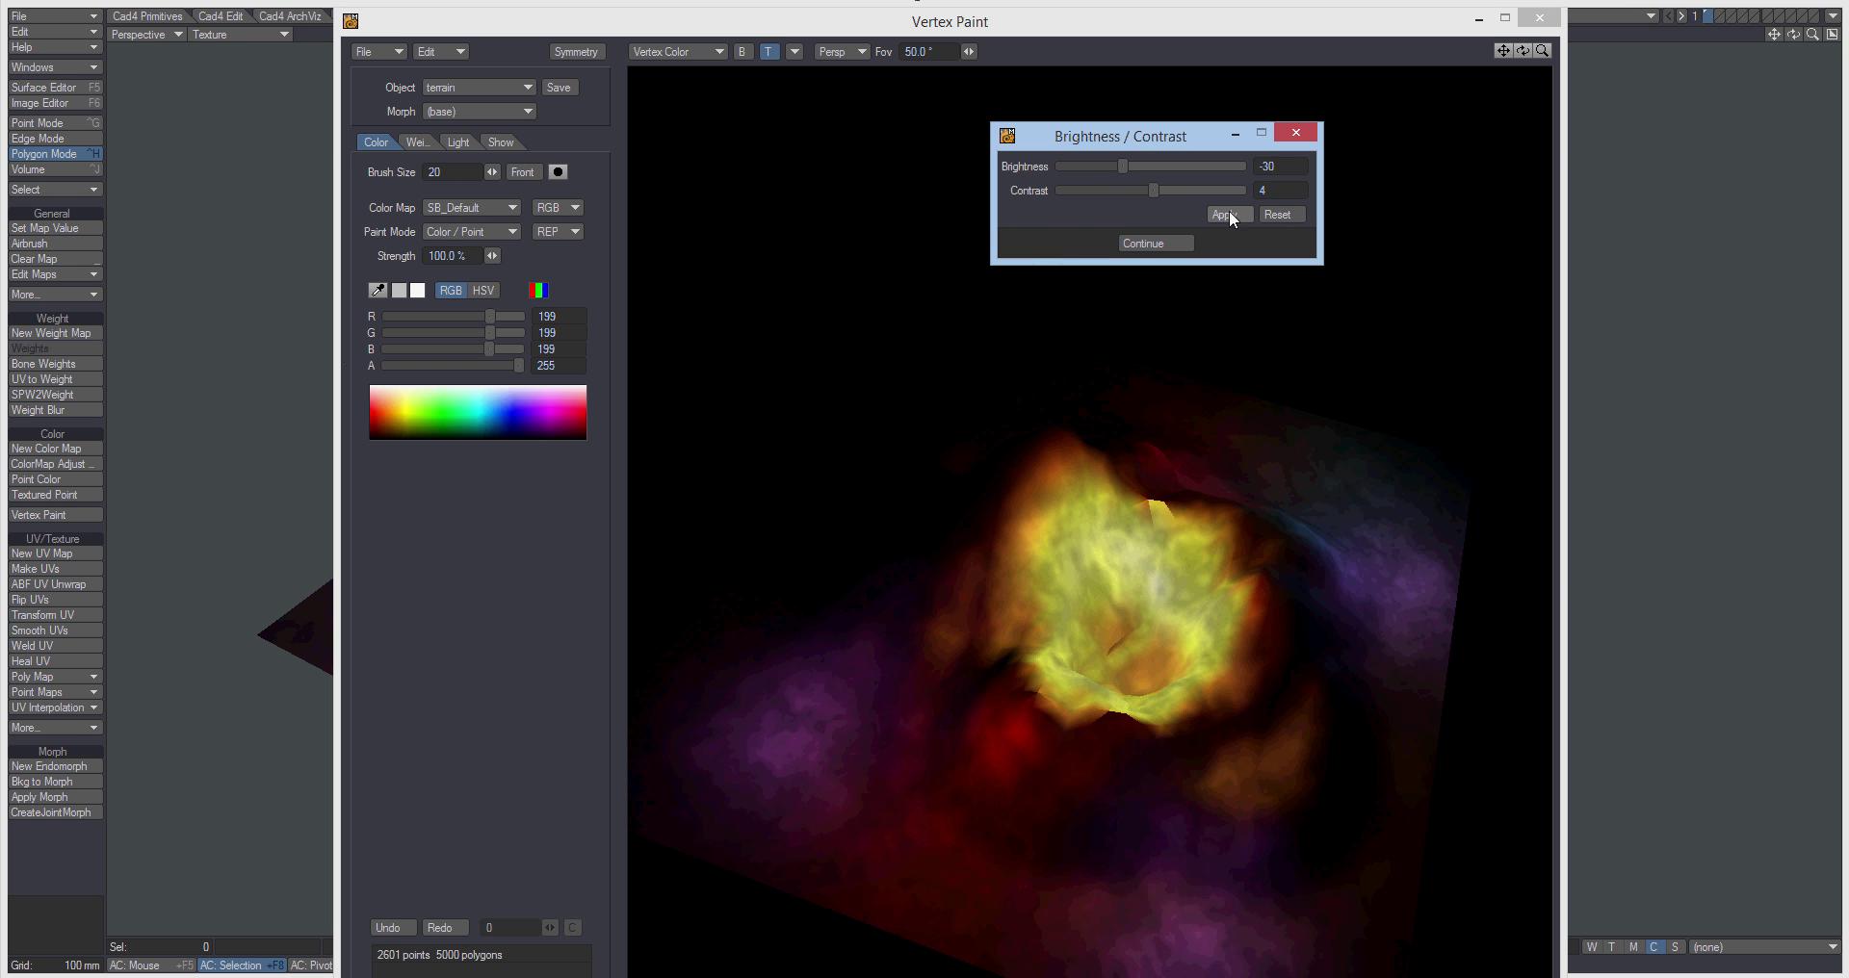
{"action": "left_click", "coordinate": [1127, 243]}
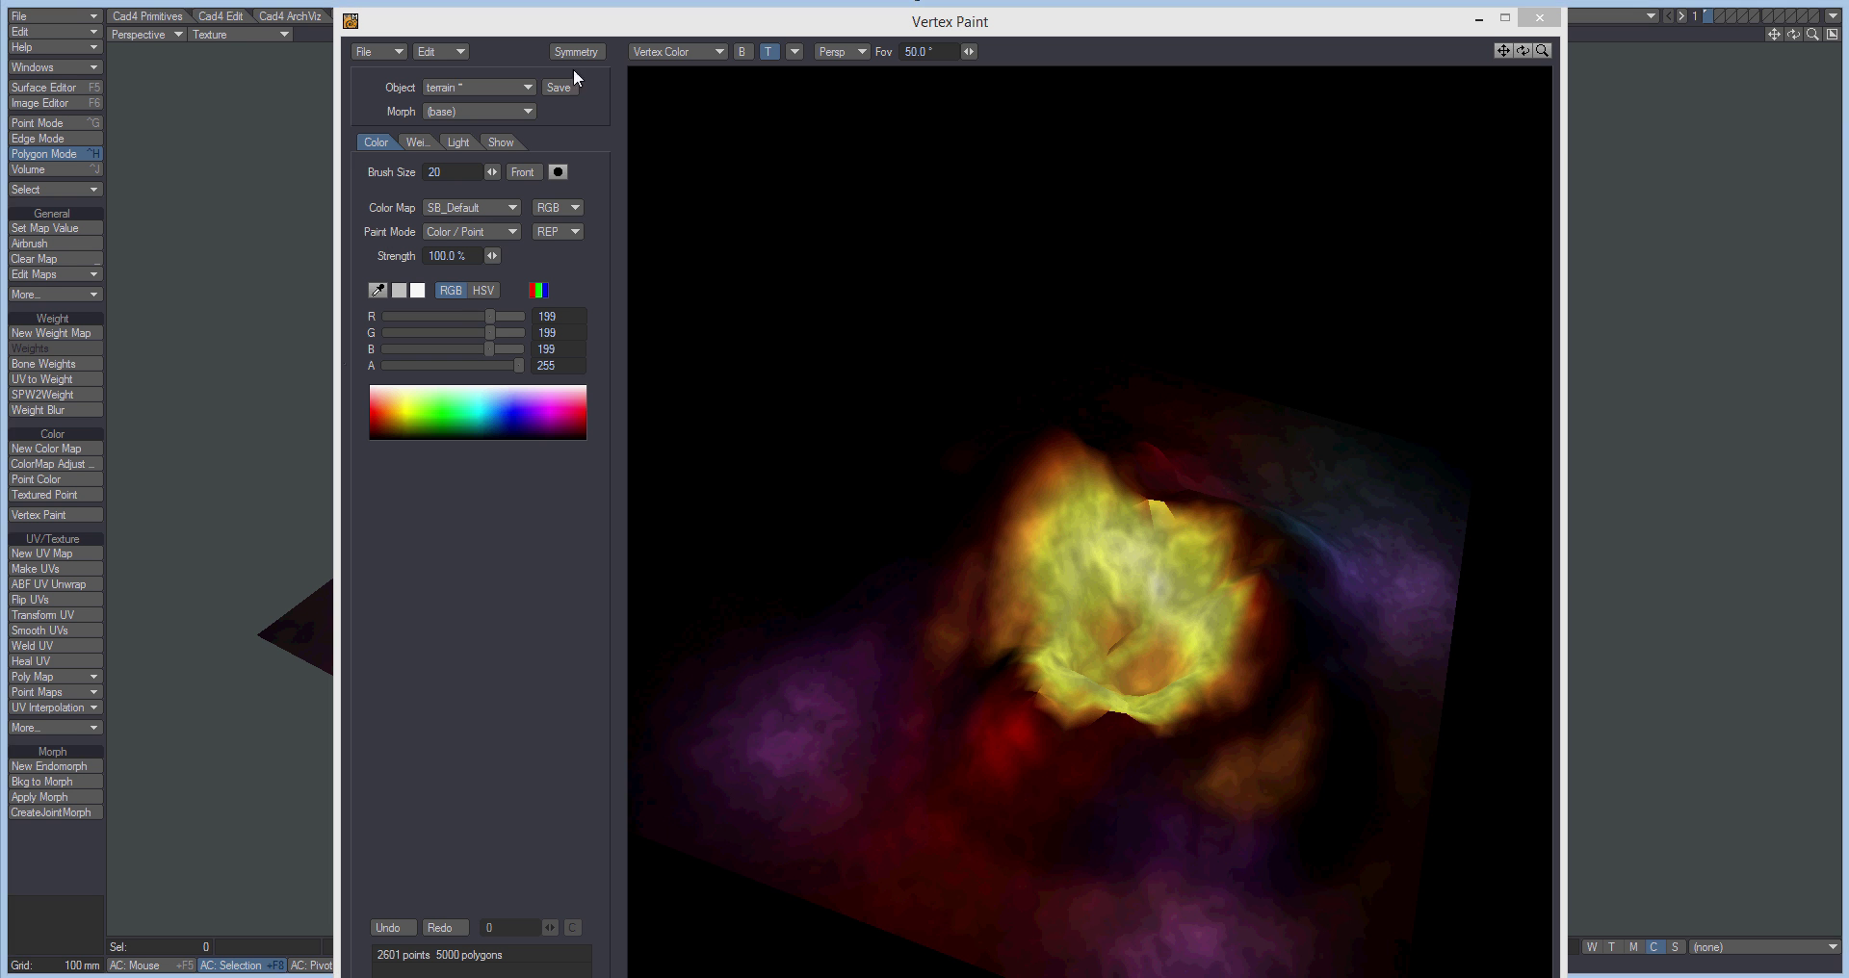
Reset the trial hue and value changes, slightly increase the color map's saturation, apply it, and close the adjustment.
{"action": "left_click", "coordinate": [449, 56]}
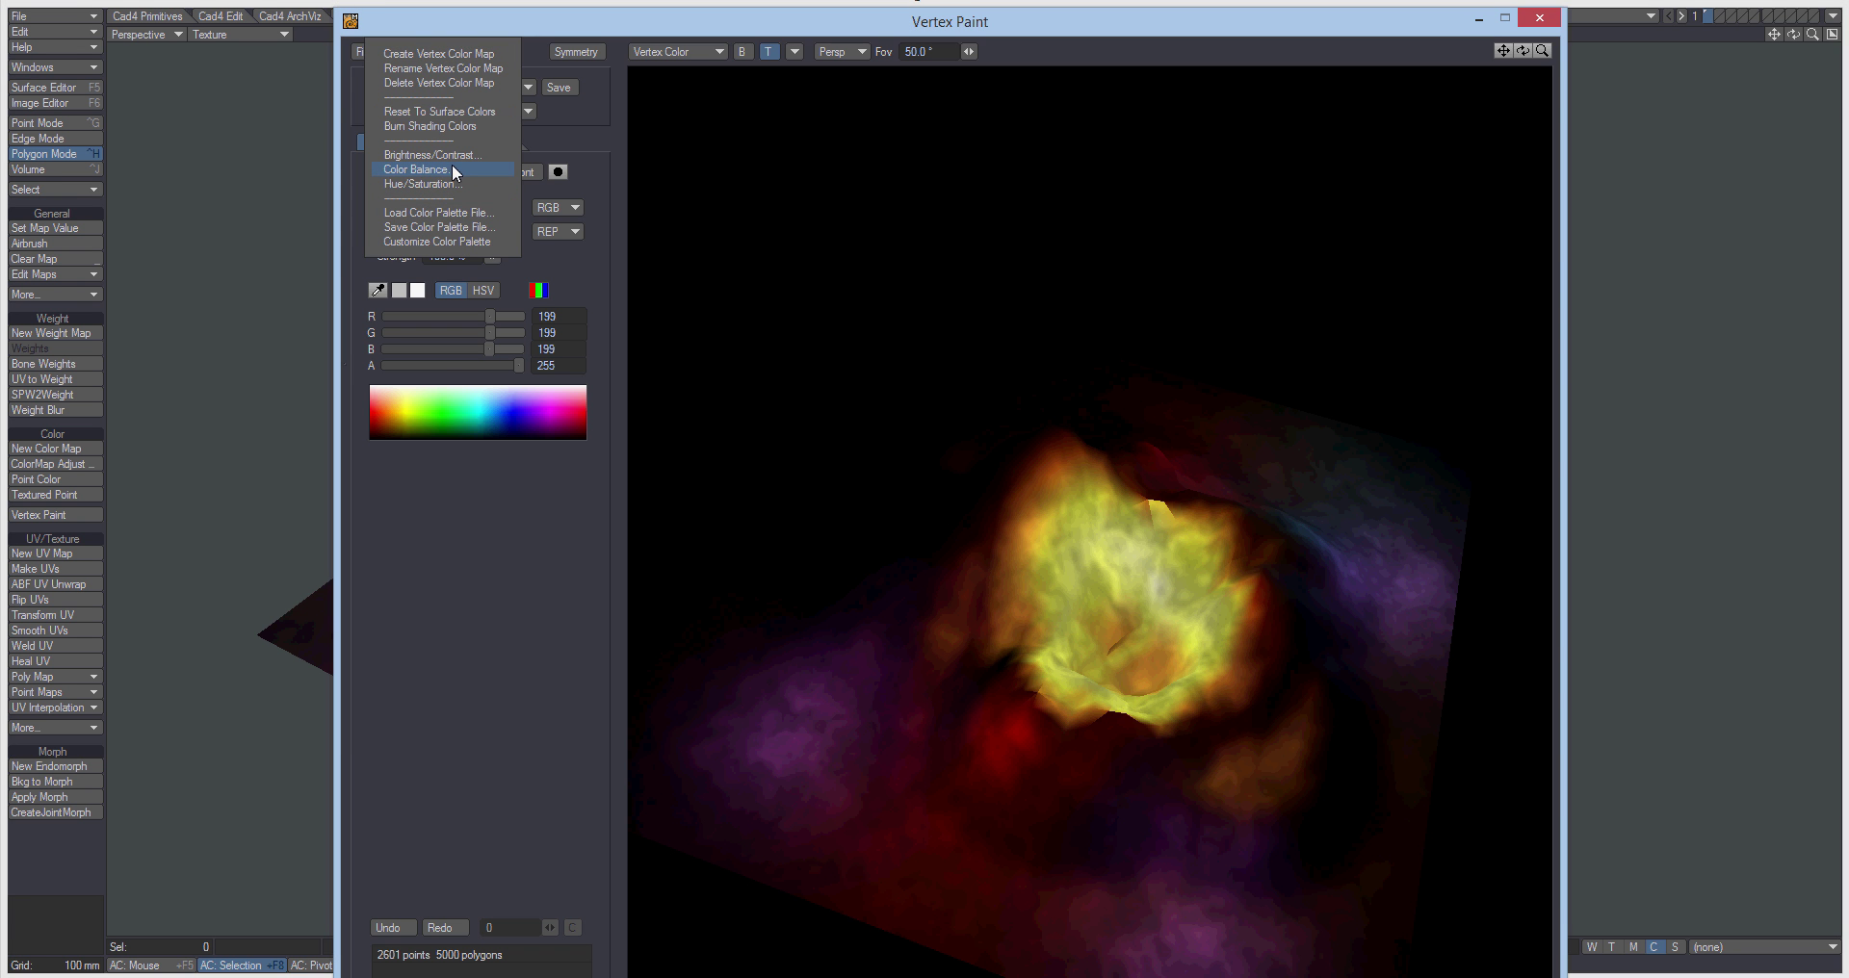
{"action": "left_click", "coordinate": [425, 182]}
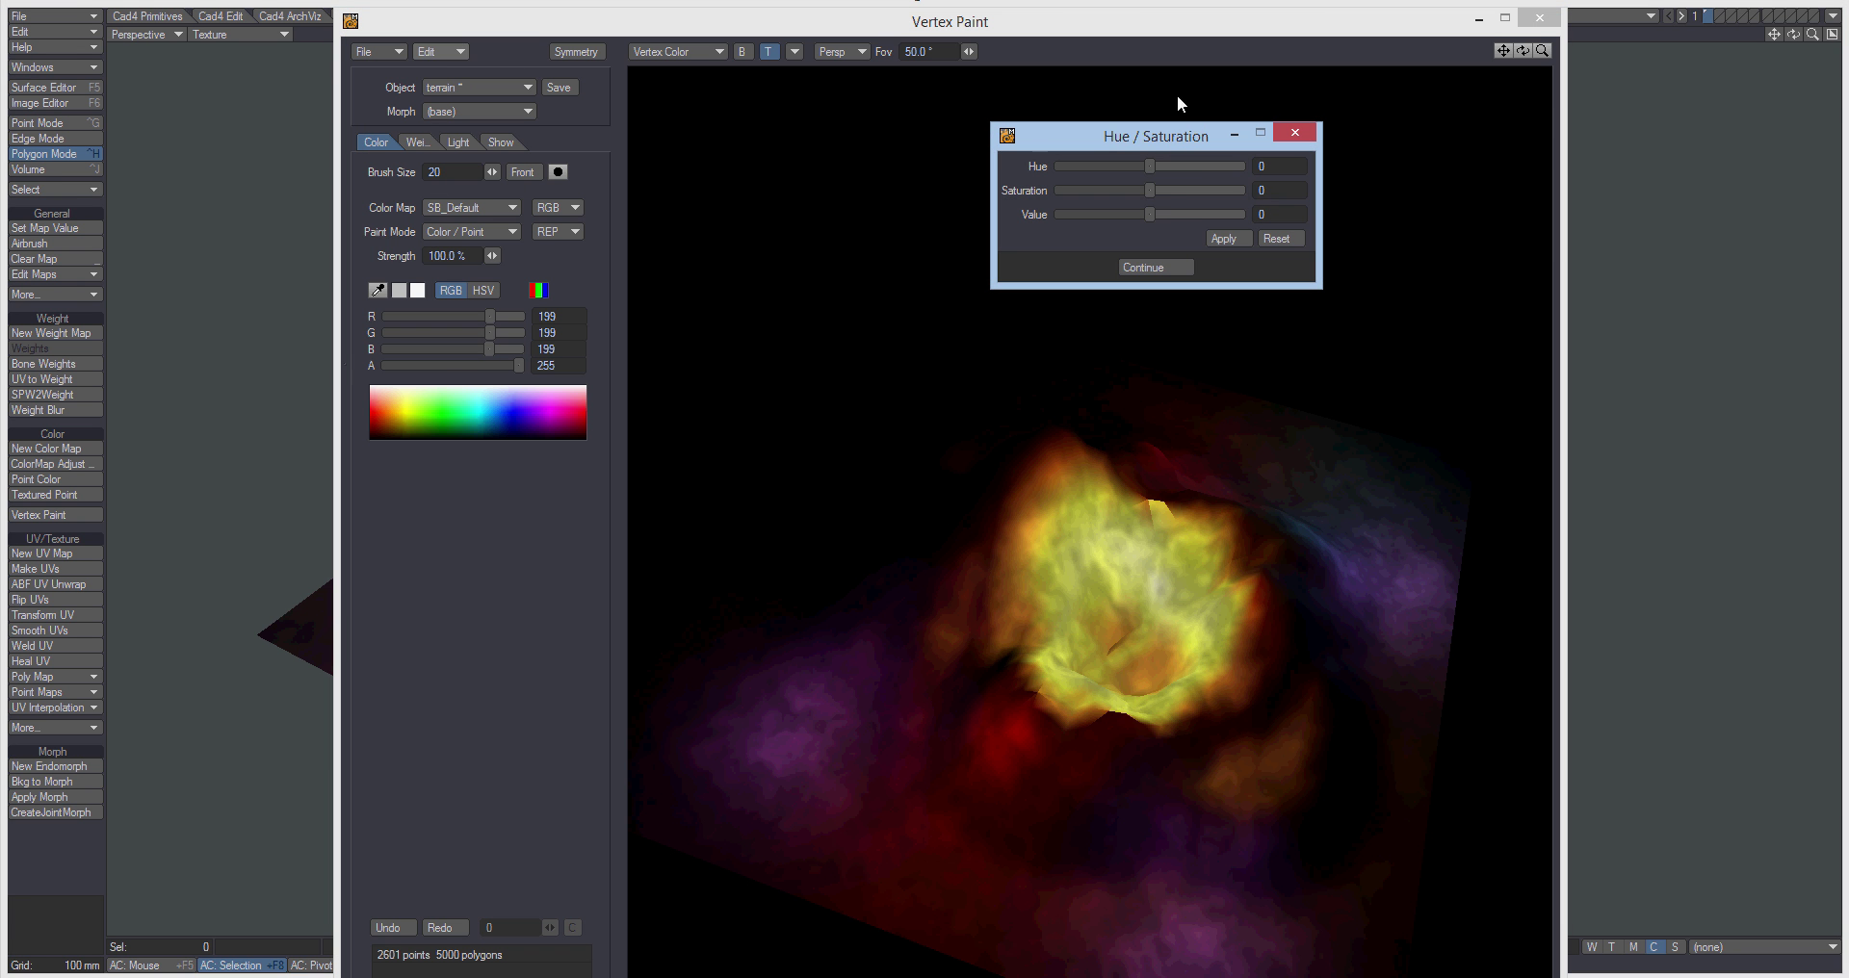
{"action": "mouse_move", "coordinate": [1154, 191]}
{"action": "left_mouse_down"}
{"action": "mouse_move", "coordinate": [1188, 183]}
{"action": "mouse_move", "coordinate": [1054, 181]}
{"action": "mouse_move", "coordinate": [1178, 148]}
{"action": "mouse_move", "coordinate": [1092, 148]}
{"action": "mouse_move", "coordinate": [1146, 158]}
{"action": "mouse_move", "coordinate": [1200, 223]}
{"action": "mouse_move", "coordinate": [1152, 204]}
{"action": "left_mouse_up"}
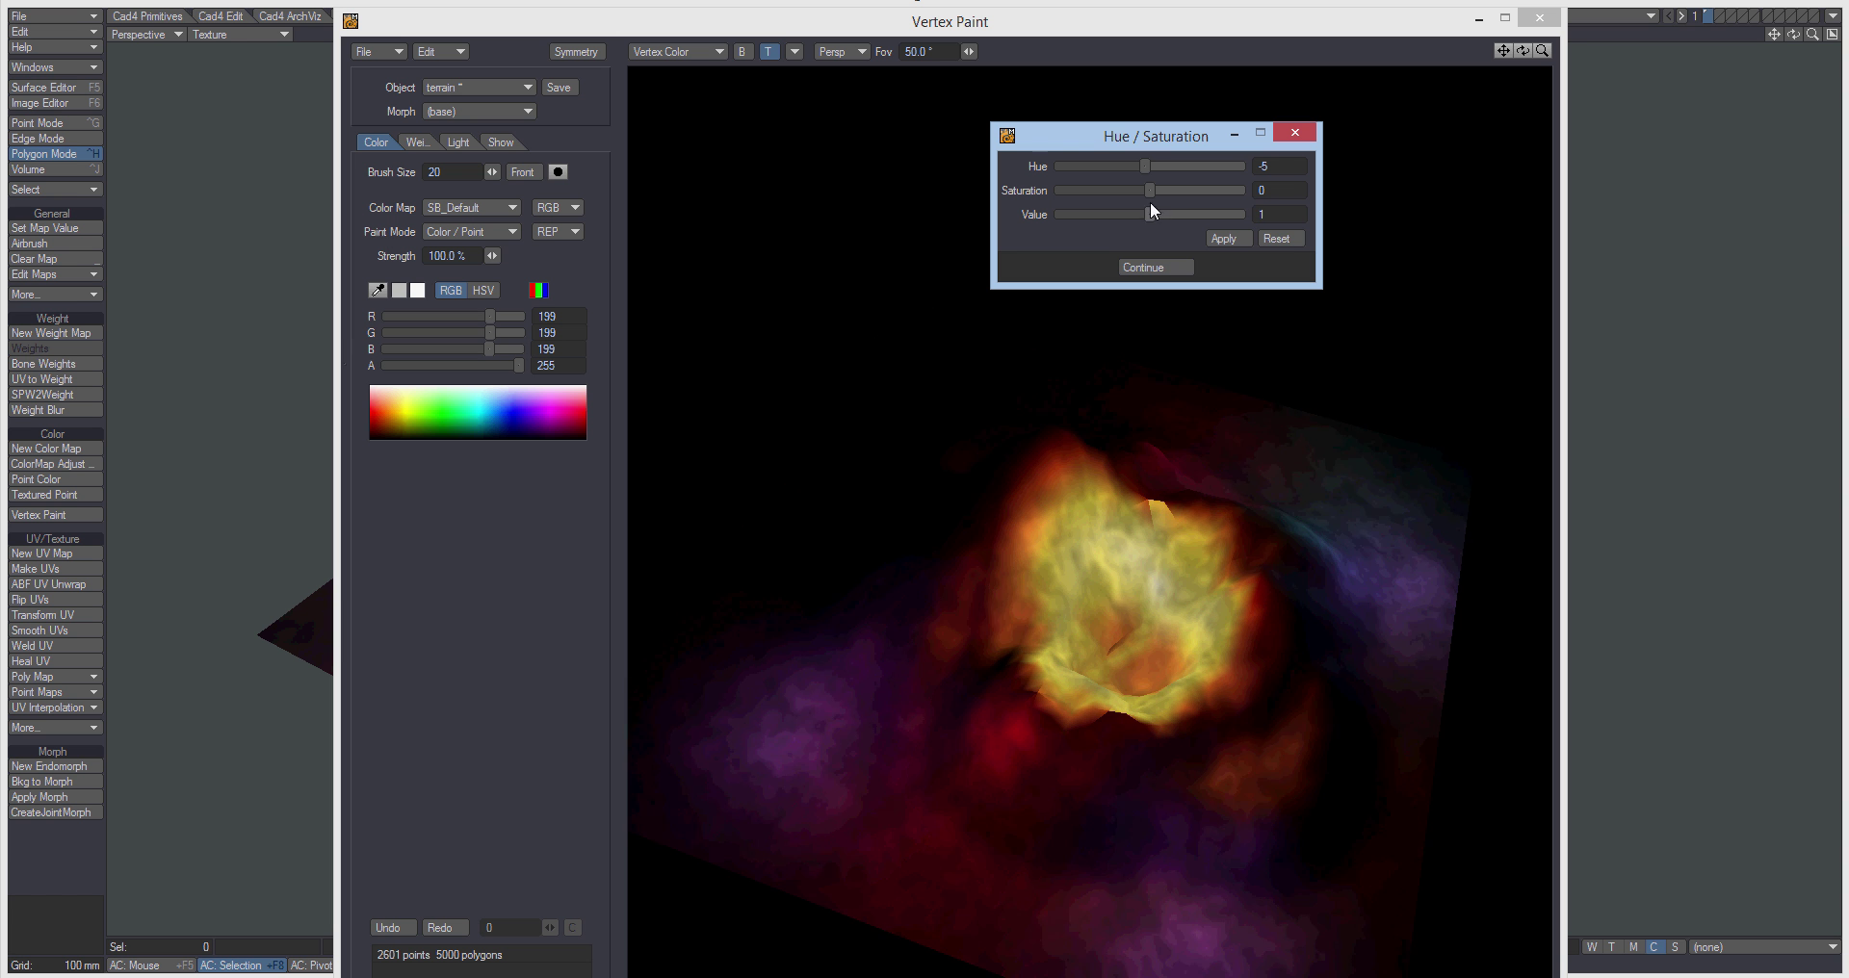
{"action": "left_click", "coordinate": [1279, 239]}
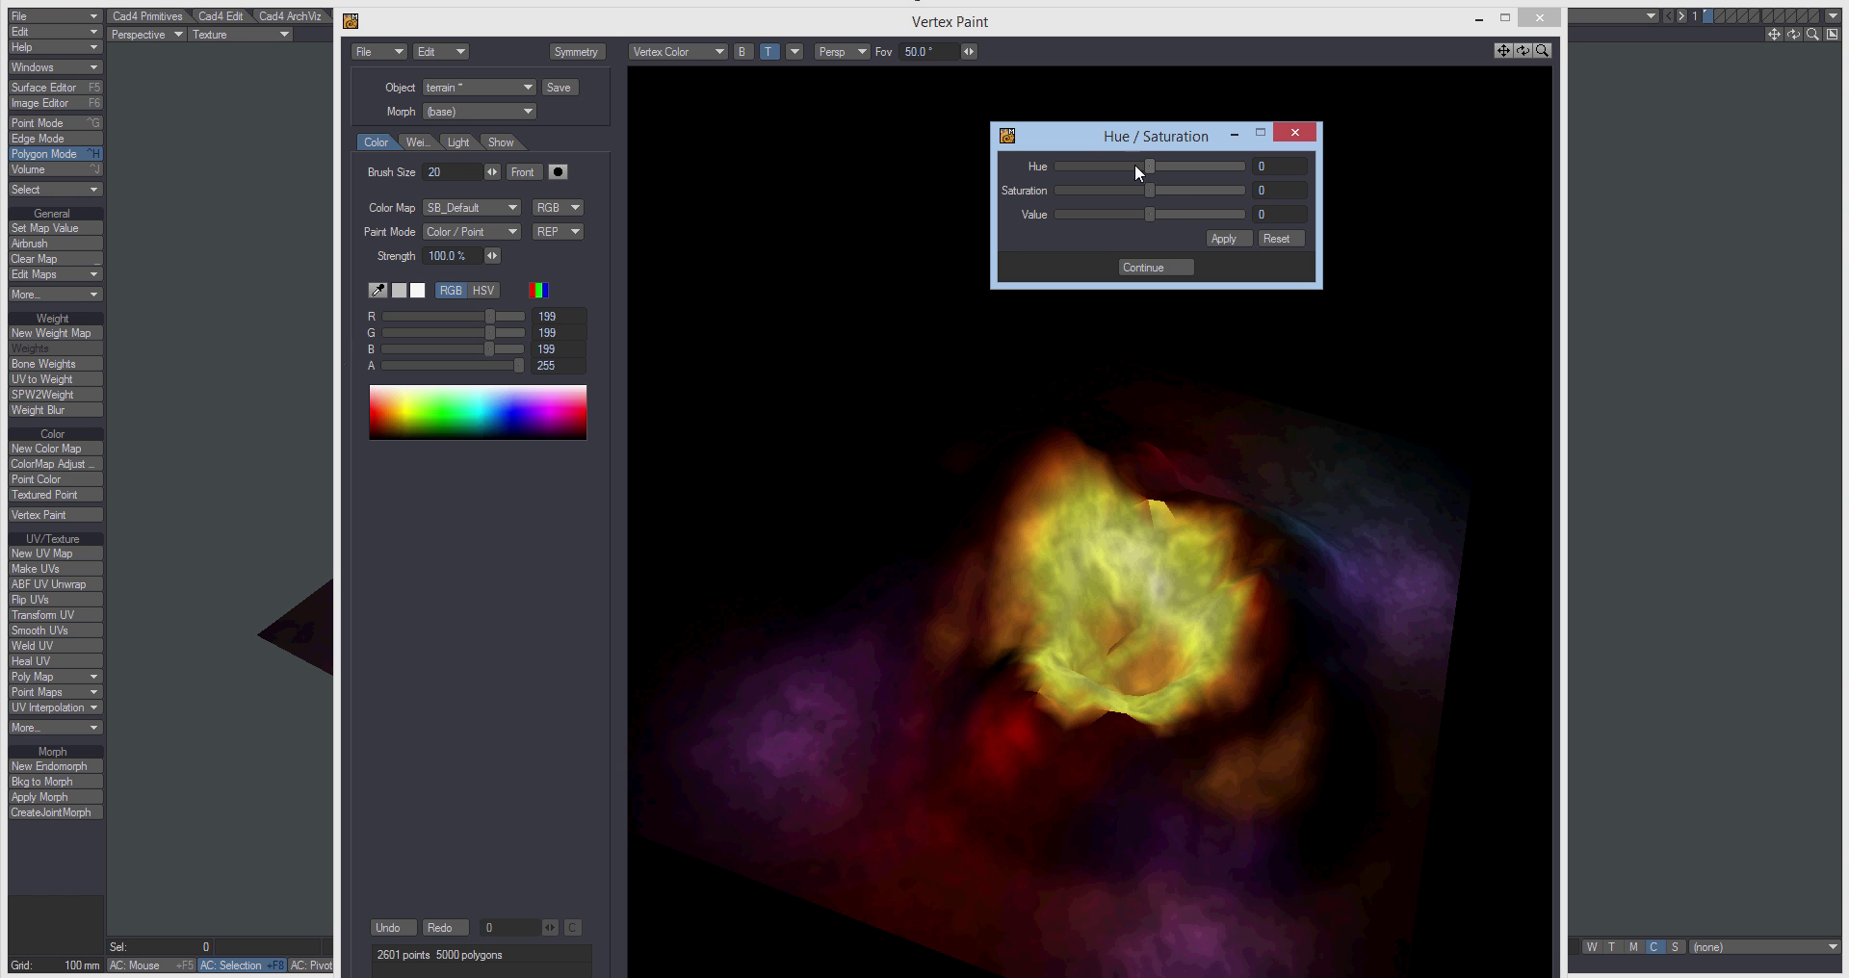
{"action": "mouse_move", "coordinate": [1148, 193]}
{"action": "left_mouse_down"}
{"action": "mouse_move", "coordinate": [1189, 194]}
{"action": "mouse_move", "coordinate": [1170, 190]}
{"action": "left_mouse_up"}
{"action": "left_click", "coordinate": [1225, 239]}
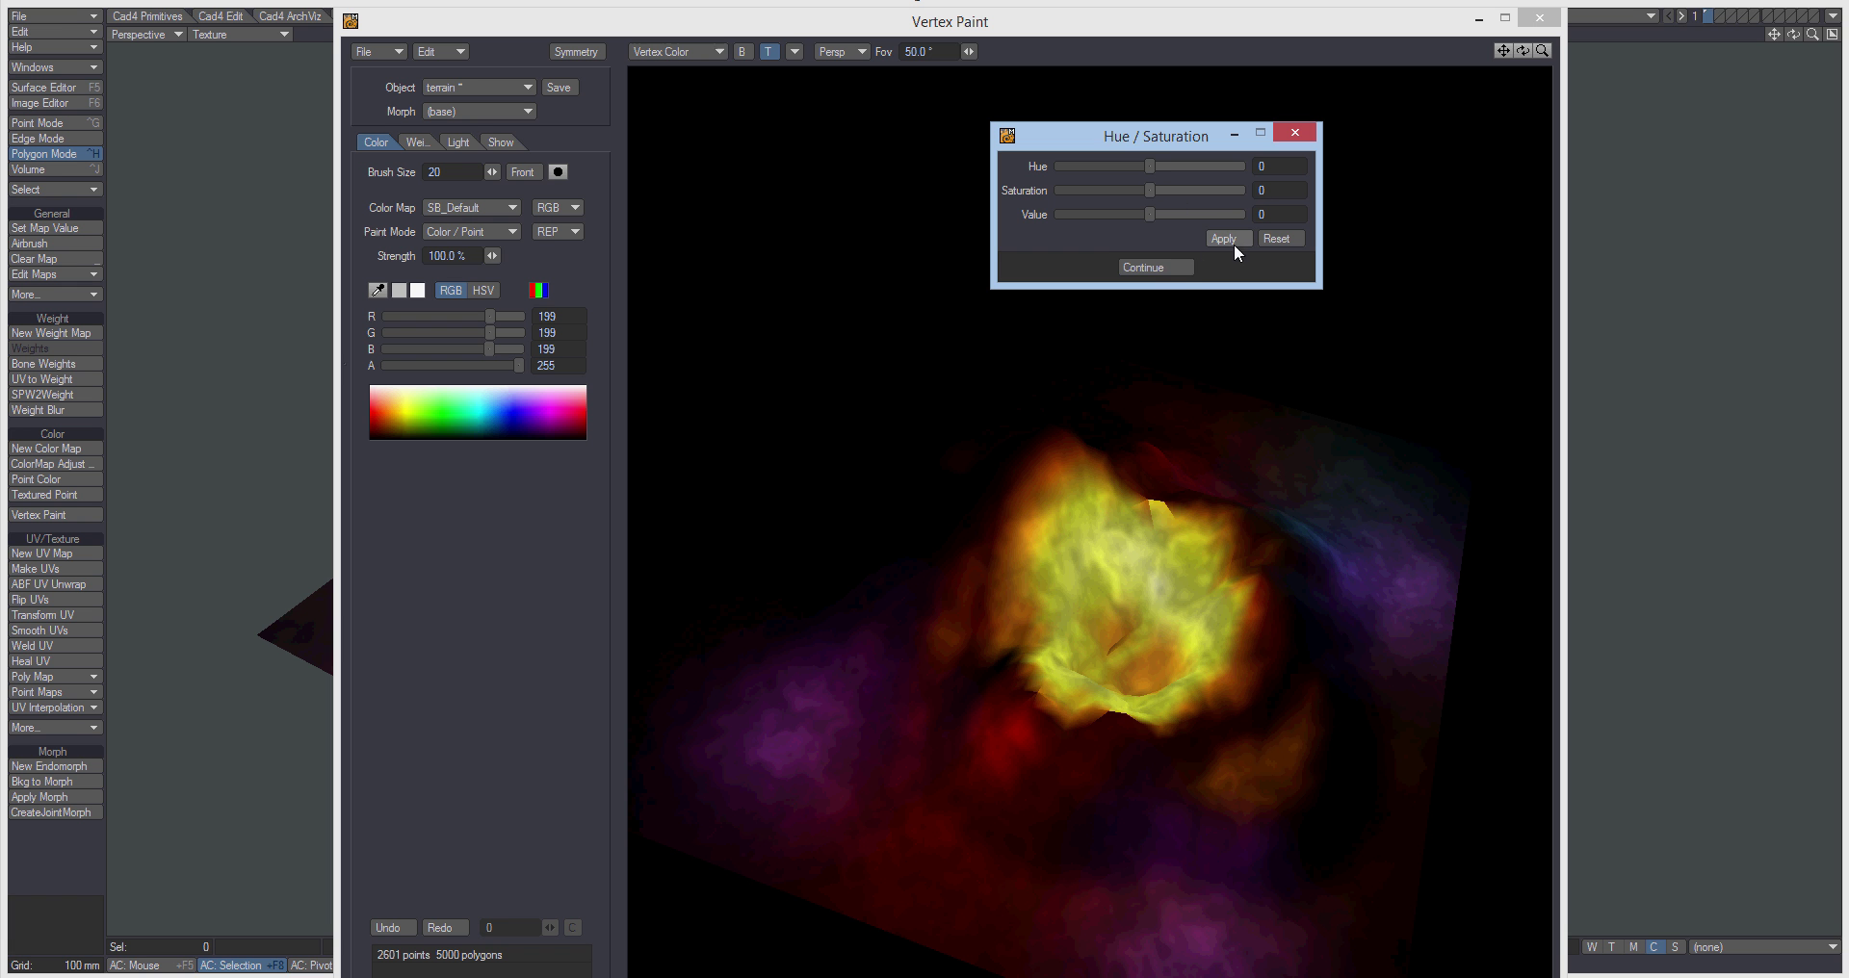
{"action": "left_click", "coordinate": [1155, 268]}
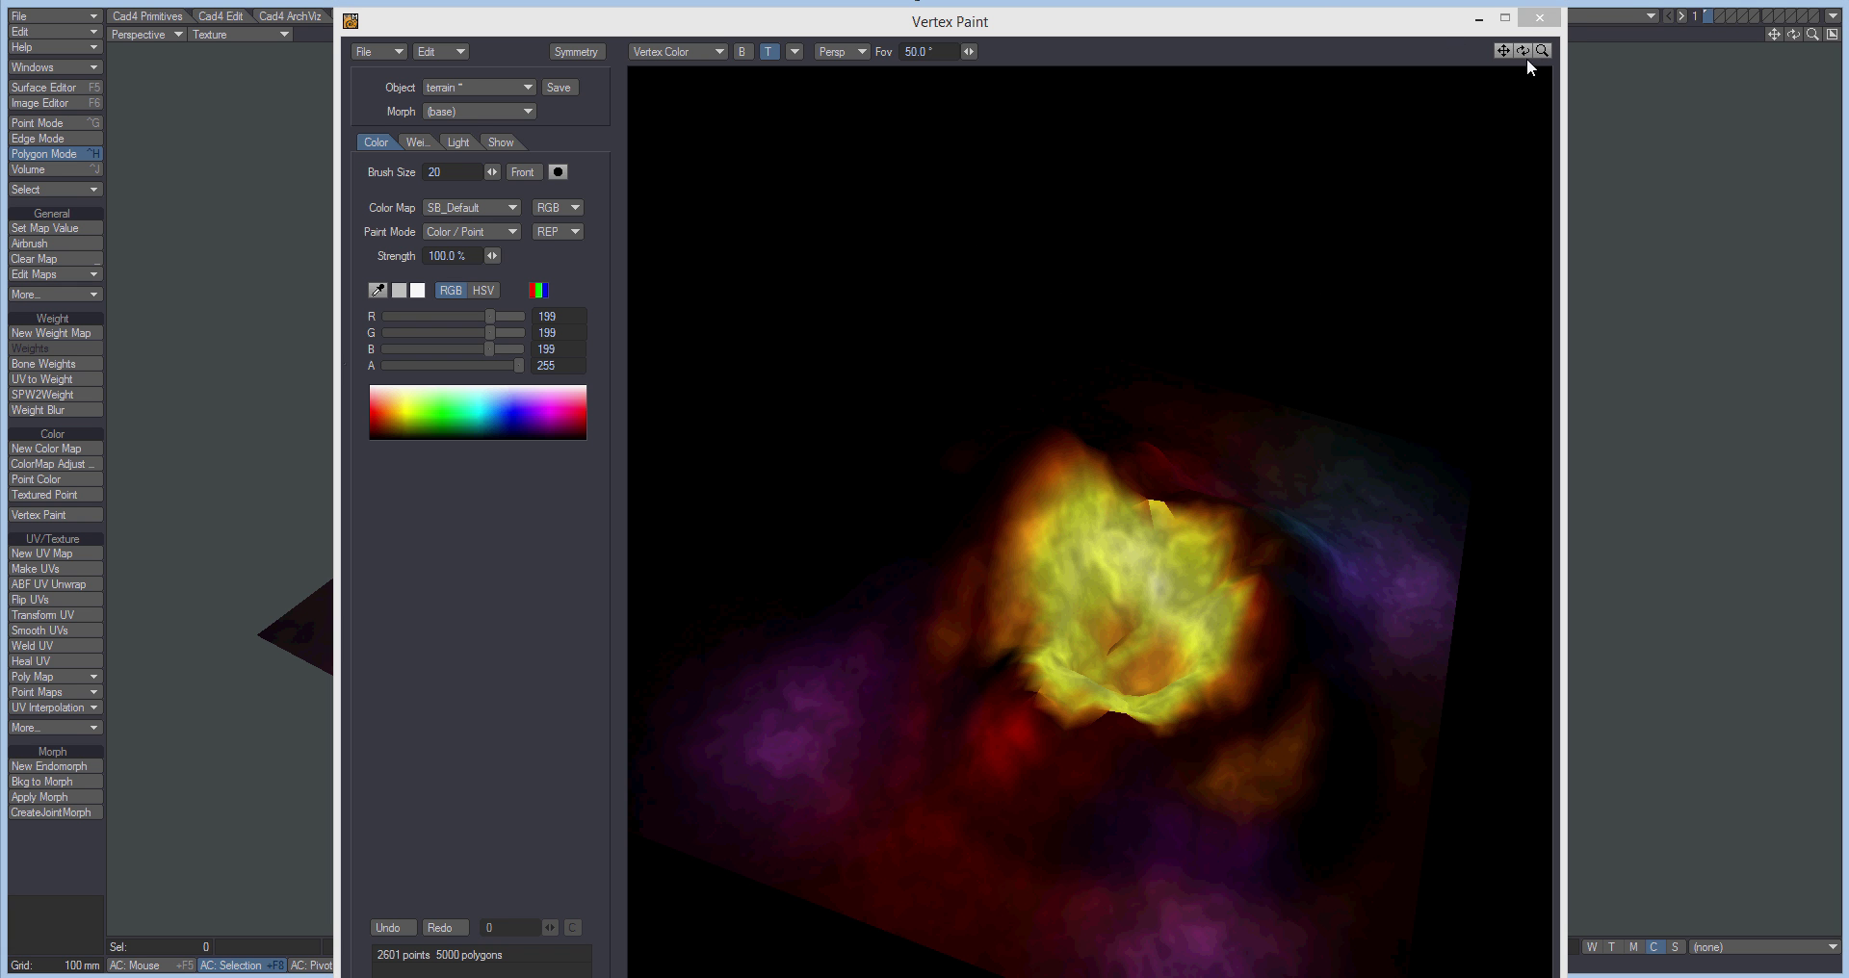
Save the terrain with its adjusted color map, close Vertex Paint, and view the result in the perspective viewport.
{"action": "mouse_move", "coordinate": [1523, 54]}
{"action": "left_mouse_down"}
{"action": "mouse_move", "coordinate": [1537, 72]}
{"action": "mouse_move", "coordinate": [1508, 69]}
{"action": "left_mouse_up"}
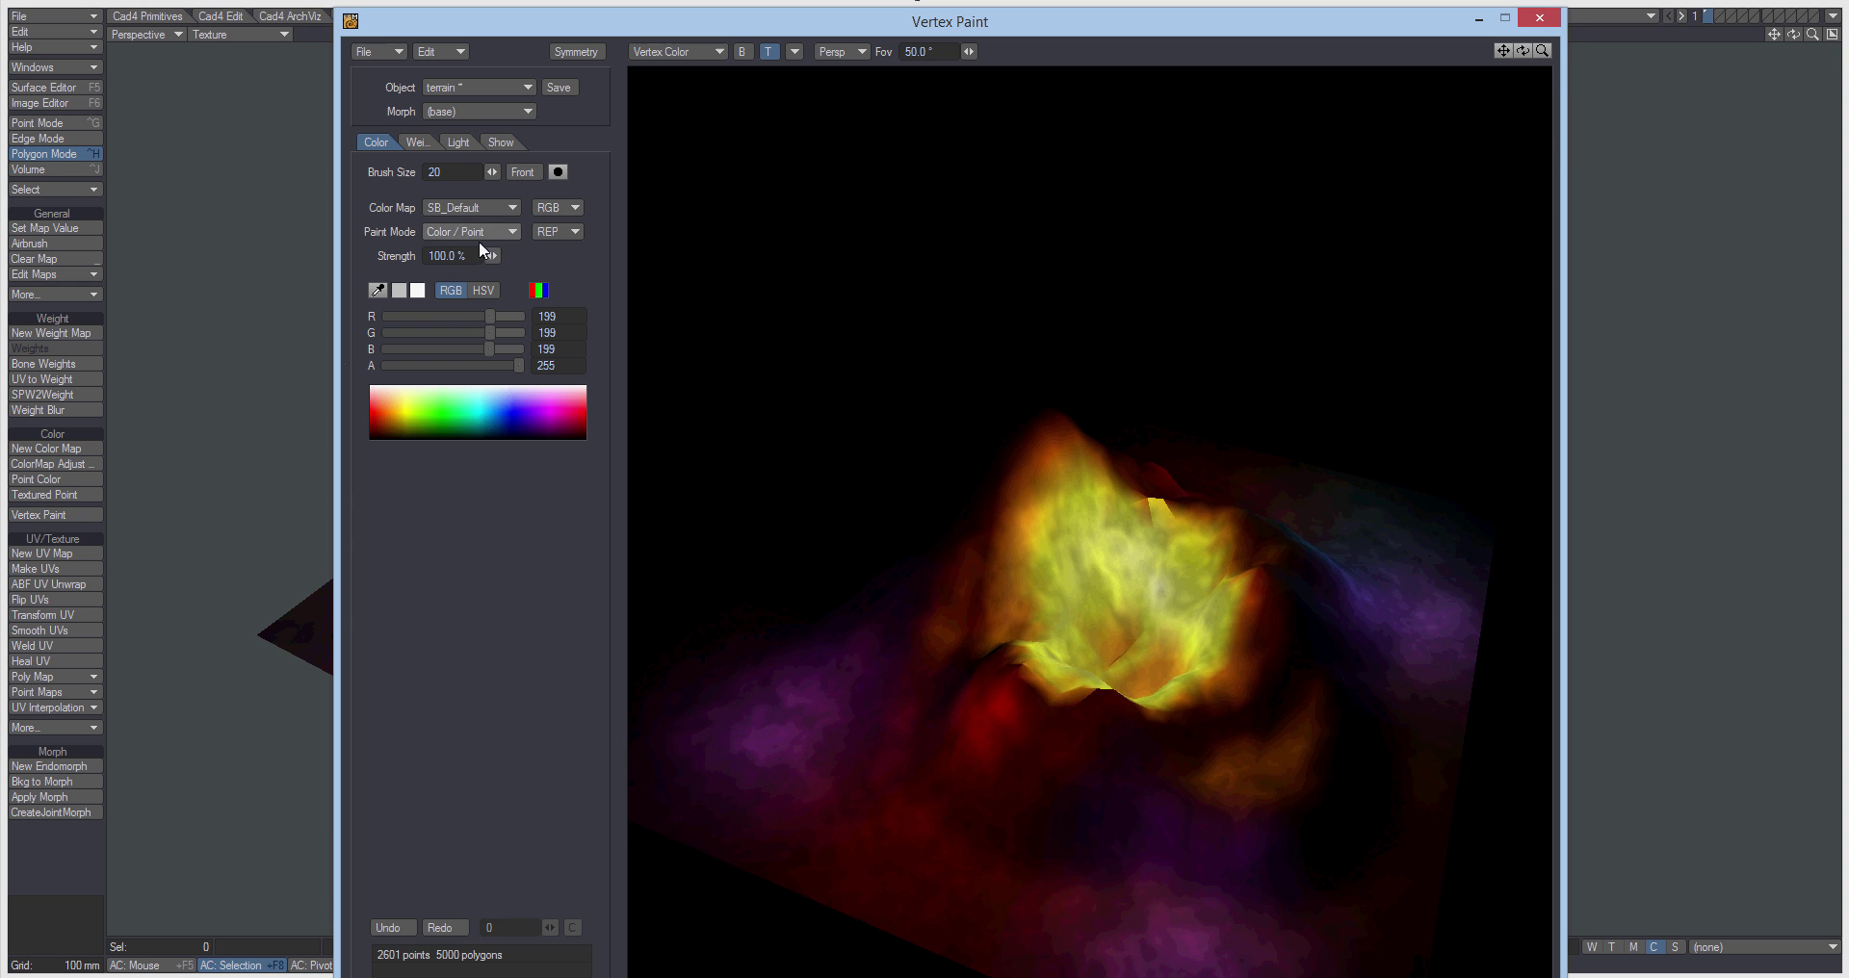
{"action": "left_click", "coordinate": [558, 88]}
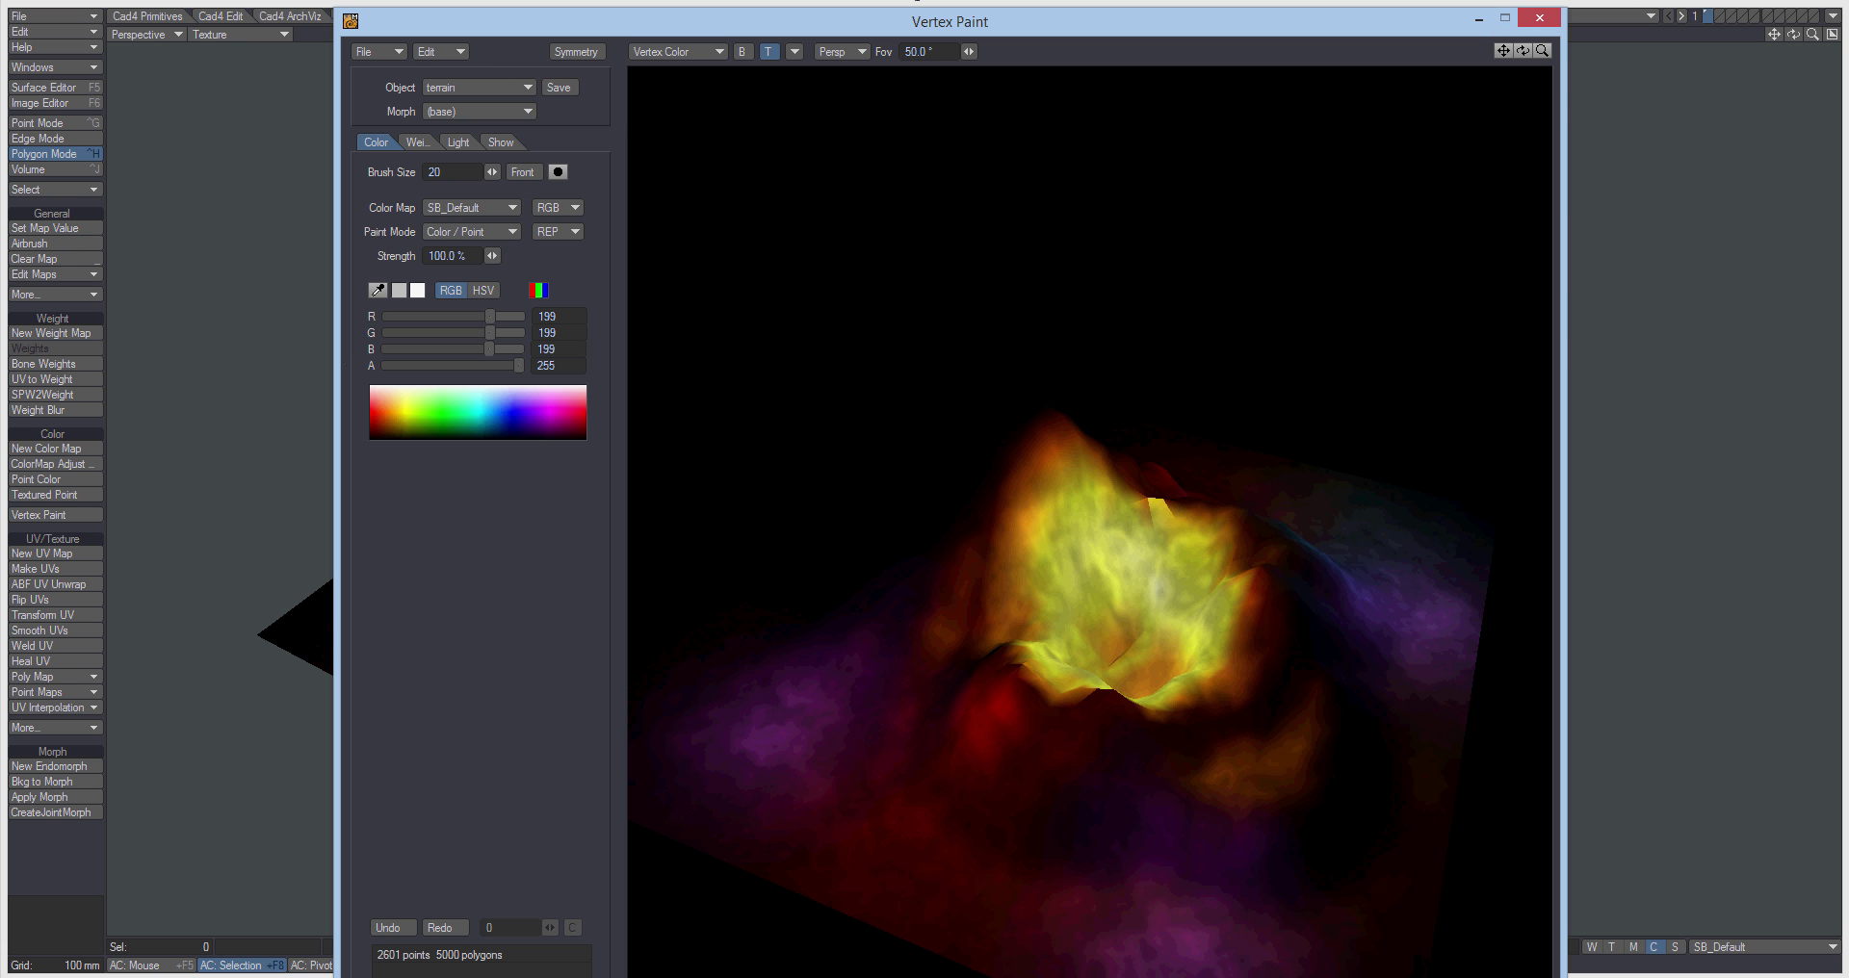
{"action": "left_click", "coordinate": [1540, 14]}
{"action": "mouse_move", "coordinate": [1797, 35]}
{"action": "left_mouse_down"}
{"action": "mouse_move", "coordinate": [1824, 35]}
{"action": "mouse_move", "coordinate": [1782, 30]}
{"action": "left_mouse_up"}
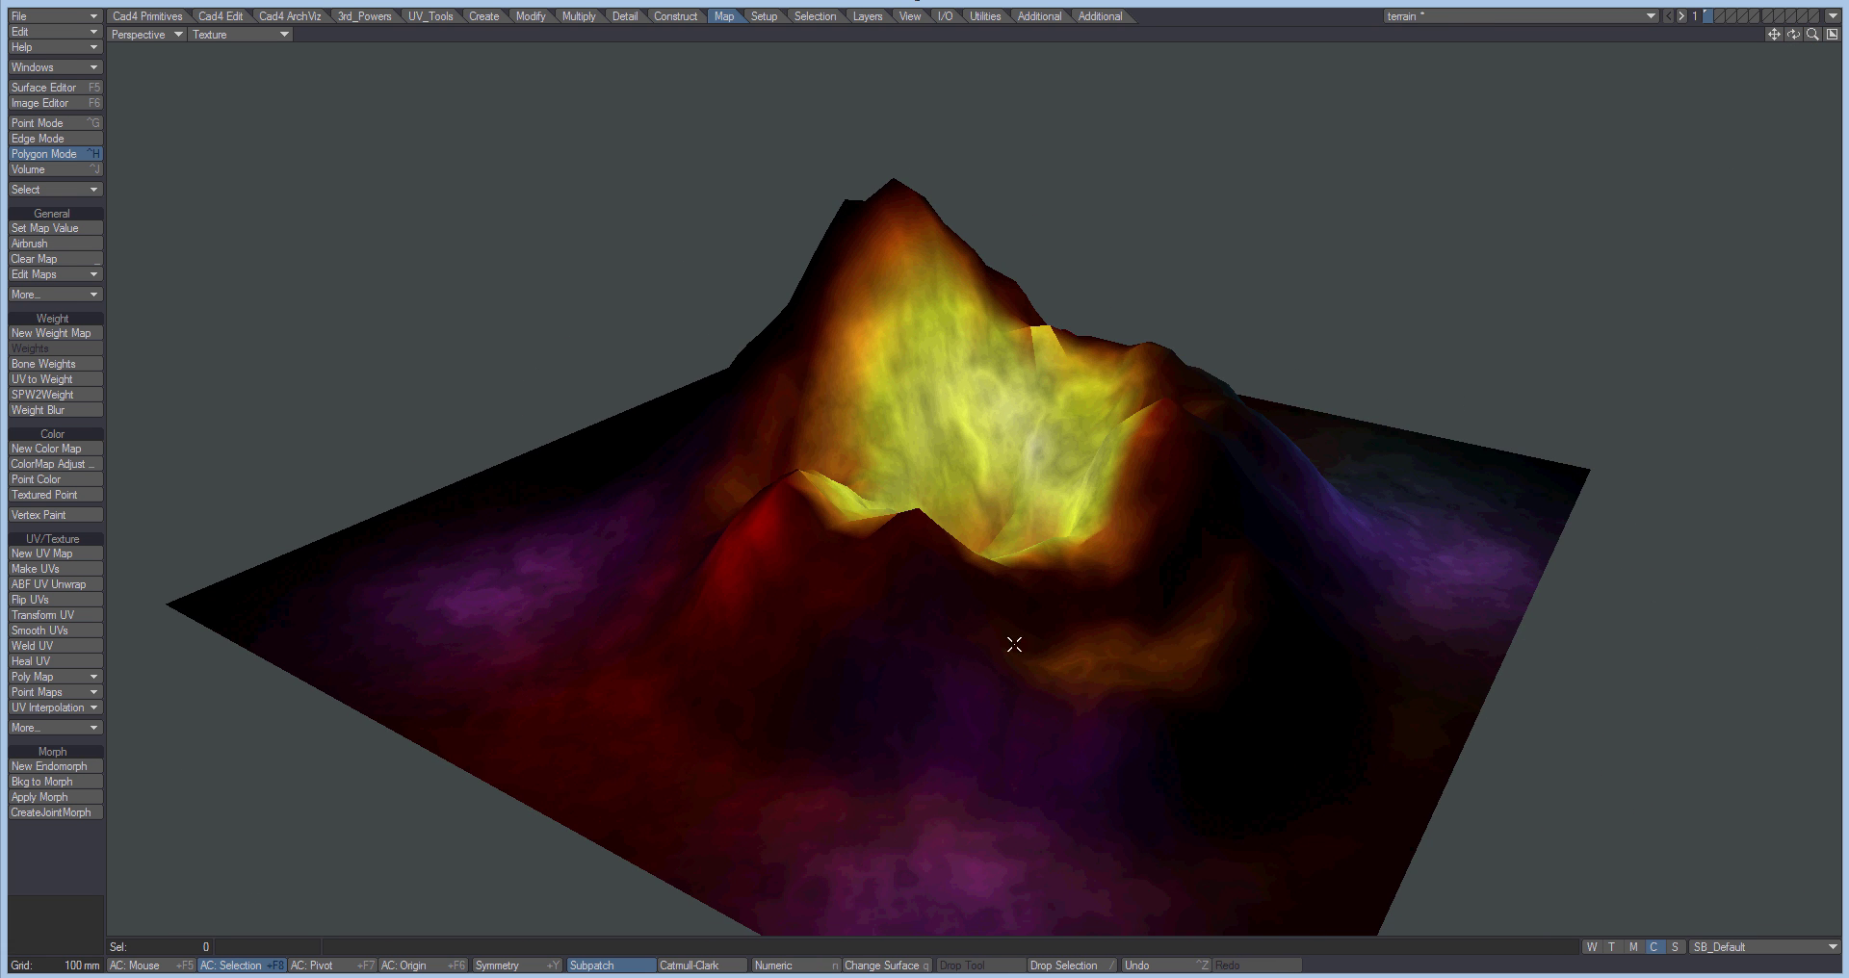